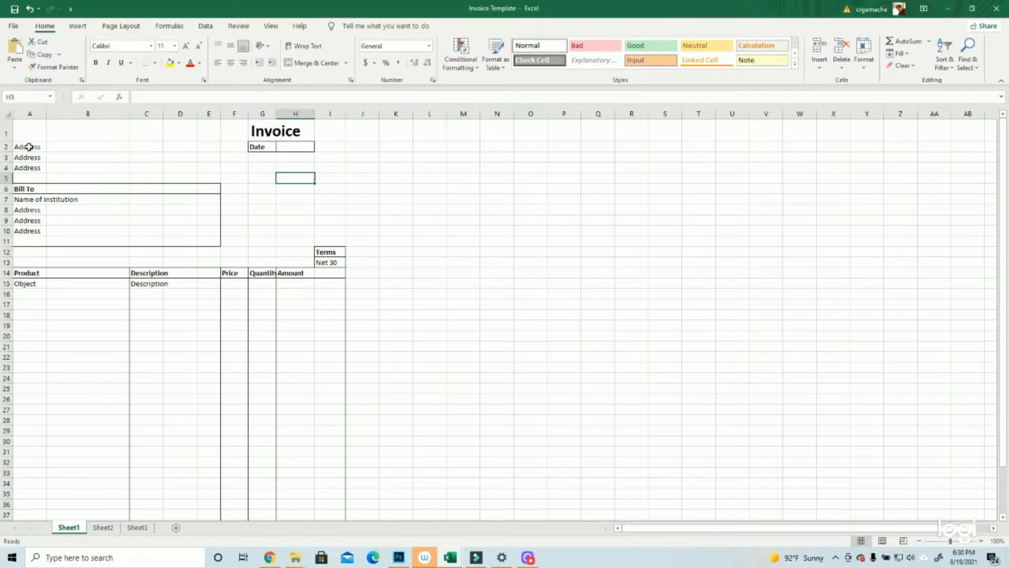
{"action": "left_click", "coordinate": [36, 169]}
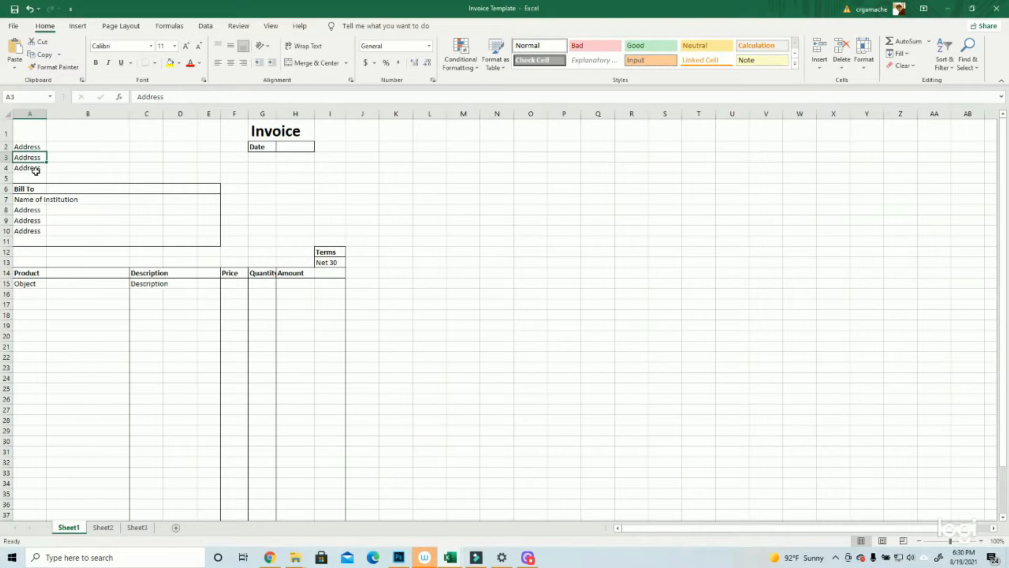
{"action": "left_click", "coordinate": [27, 180]}
{"action": "left_click_drag", "start_coordinate": [27, 179], "coordinate": [216, 173]}
{"action": "left_click", "coordinate": [77, 156]}
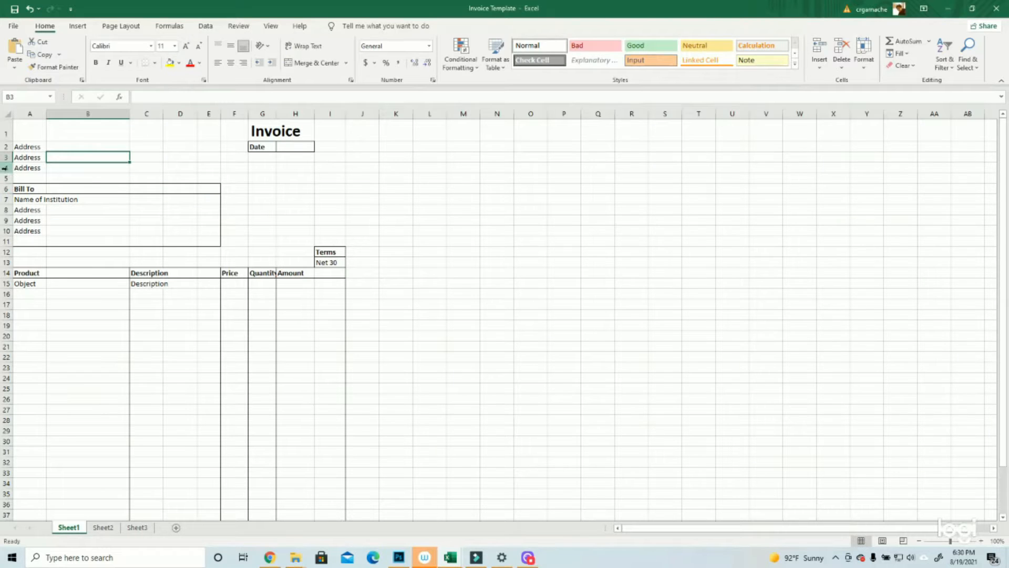
Step: Insert a blank row above the third sender address line in row 4
{"action": "right_click", "coordinate": [11, 168]}
{"action": "key", "text": "Escape"}
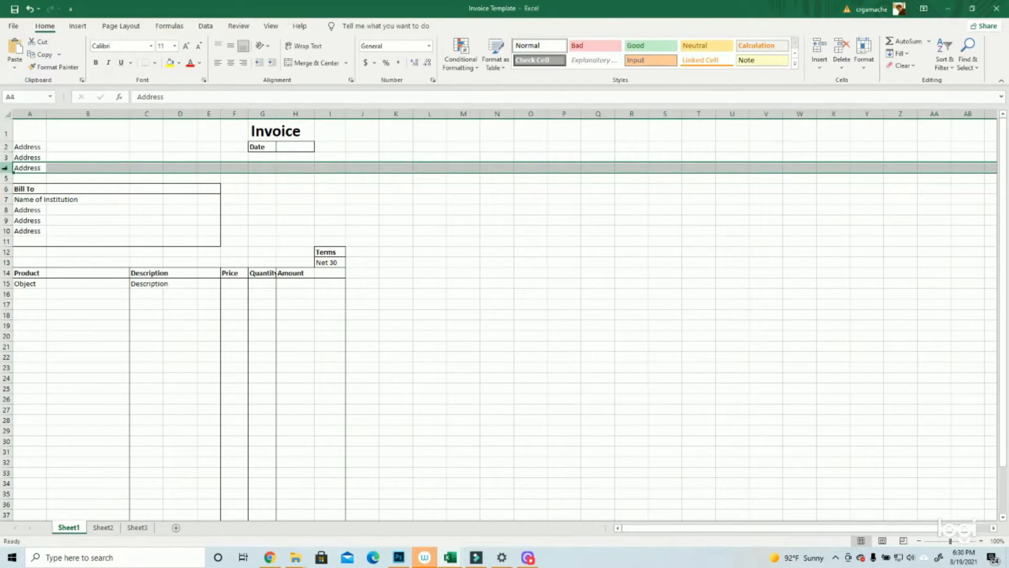
{"action": "right_click", "coordinate": [9, 168]}
{"action": "left_click", "coordinate": [33, 255]}
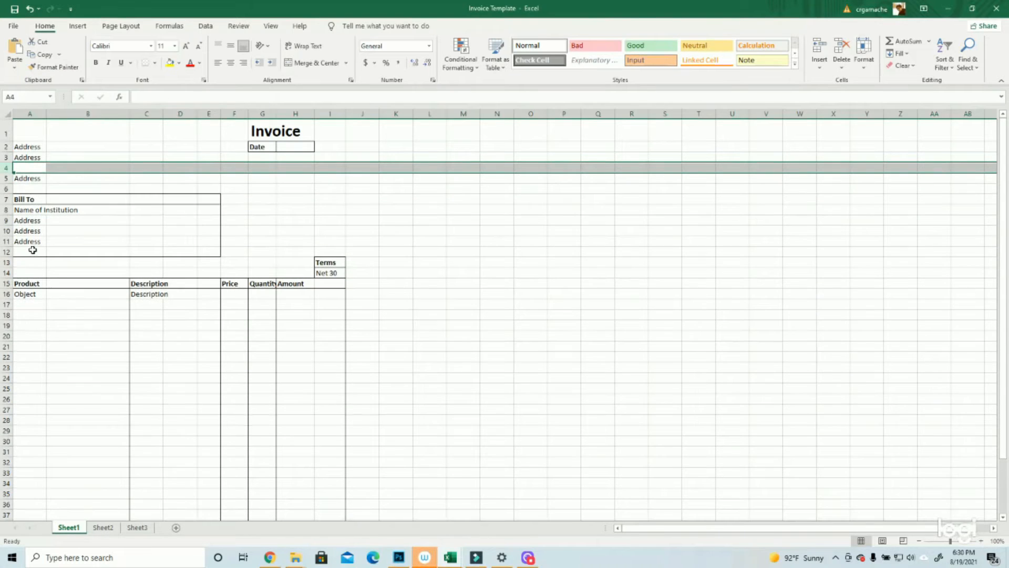
{"action": "left_click", "coordinate": [112, 187]}
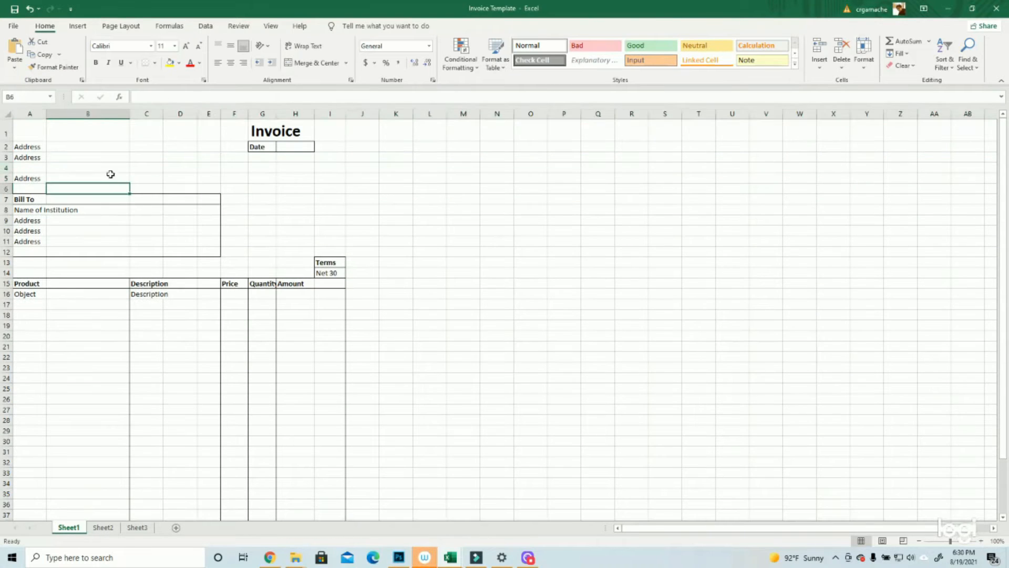
Step: Undo the row insertion among the sender address lines
{"action": "left_click", "coordinate": [24, 167]}
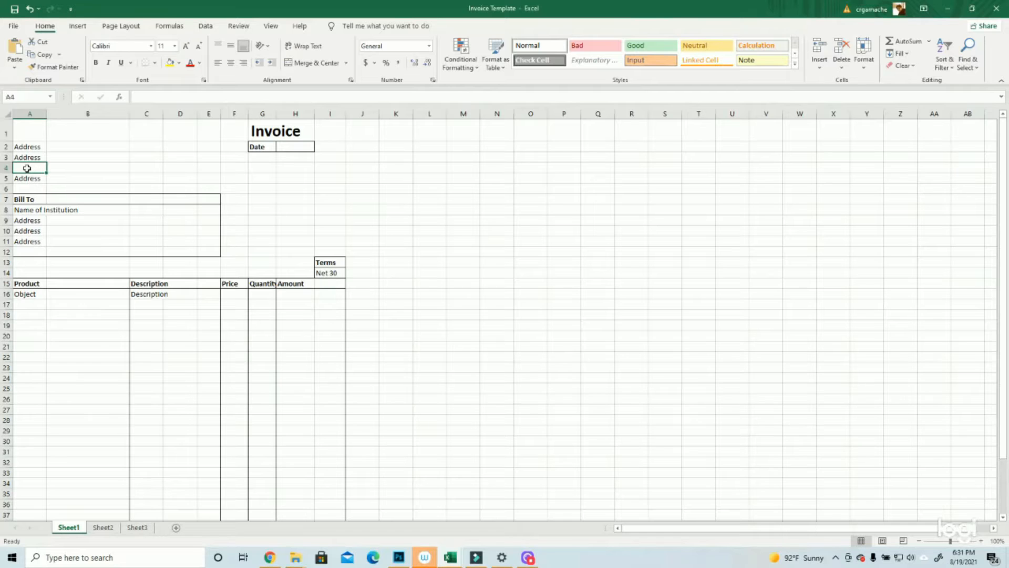
{"action": "left_click", "coordinate": [74, 168]}
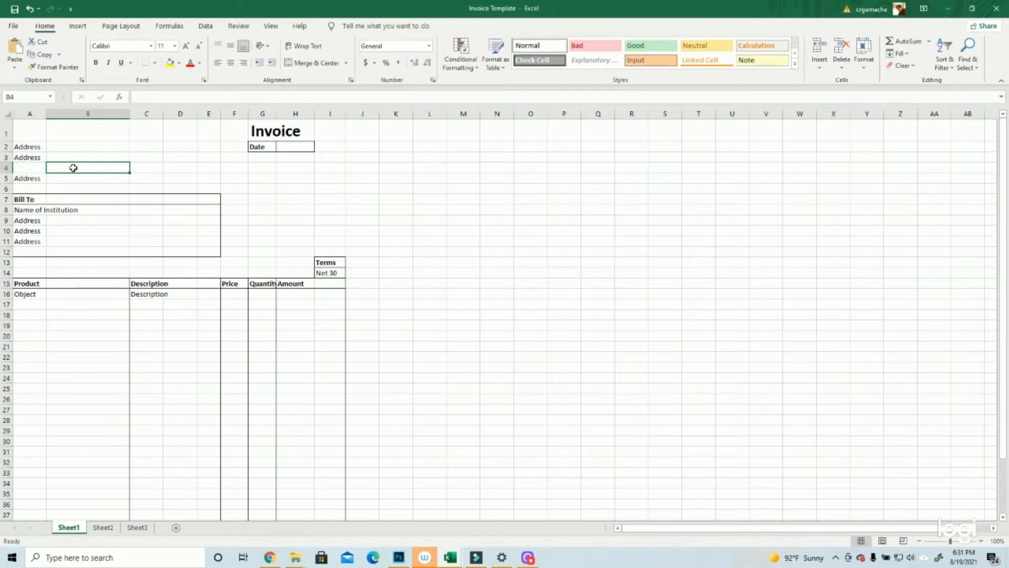
{"action": "left_click", "coordinate": [36, 167]}
{"action": "left_click", "coordinate": [30, 9]}
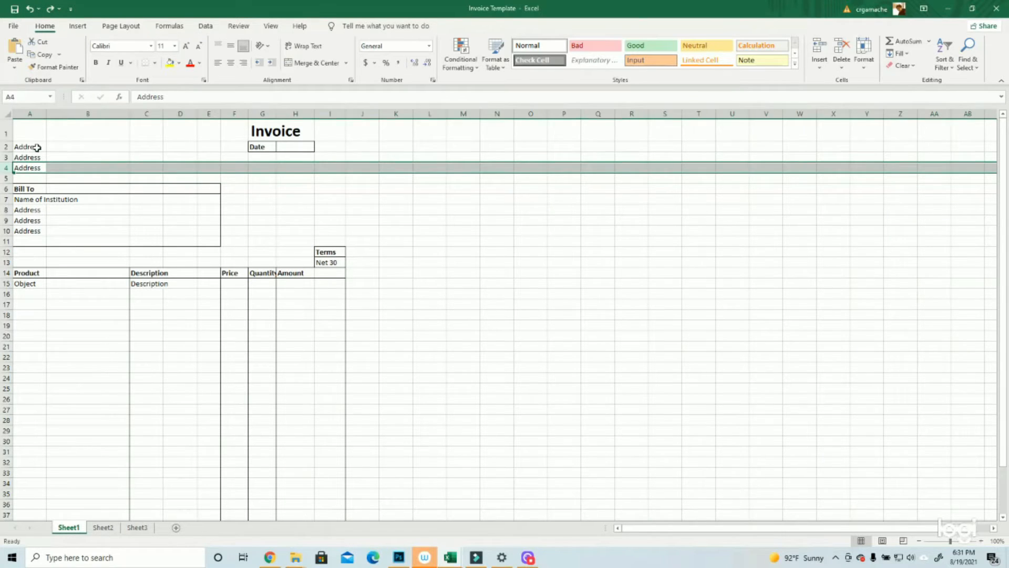
Step: Examine the sender address lines, the invoice date cell and the institution and address lines under Bill To
{"action": "left_click", "coordinate": [32, 148]}
{"action": "left_click", "coordinate": [35, 157]}
{"action": "left_click", "coordinate": [28, 167]}
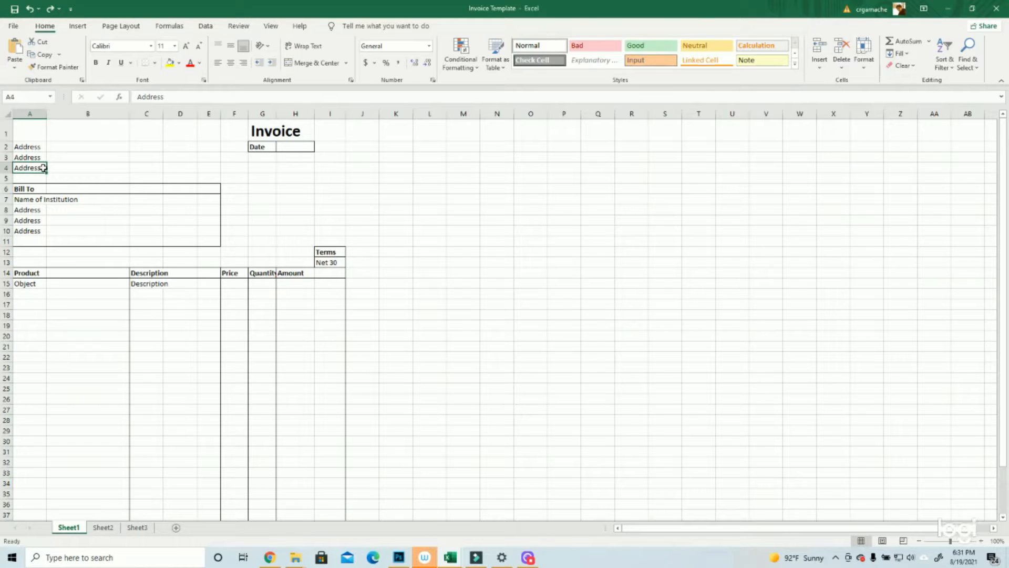
{"action": "left_click_drag", "start_coordinate": [36, 148], "coordinate": [39, 171]}
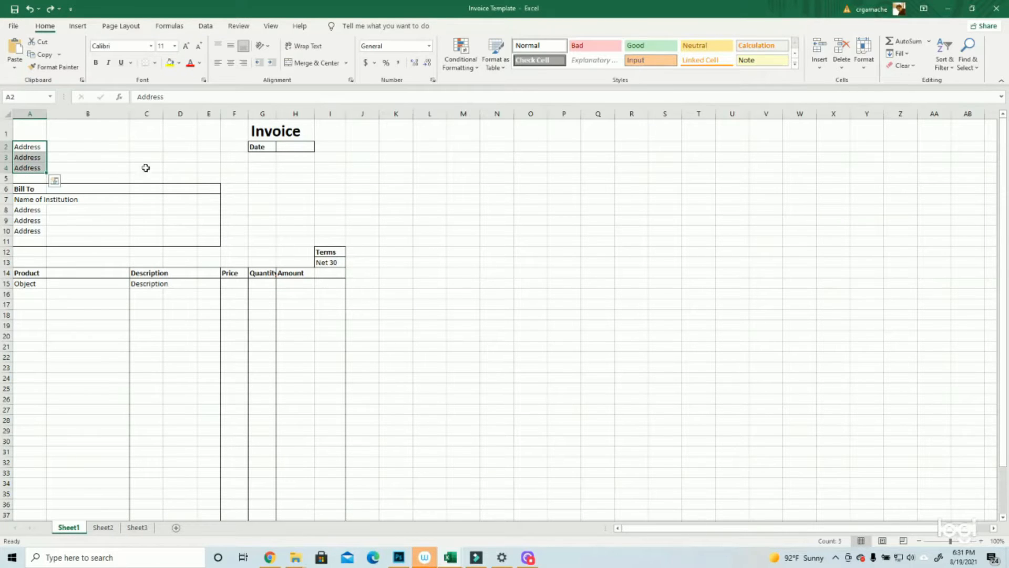
{"action": "left_click", "coordinate": [297, 147]}
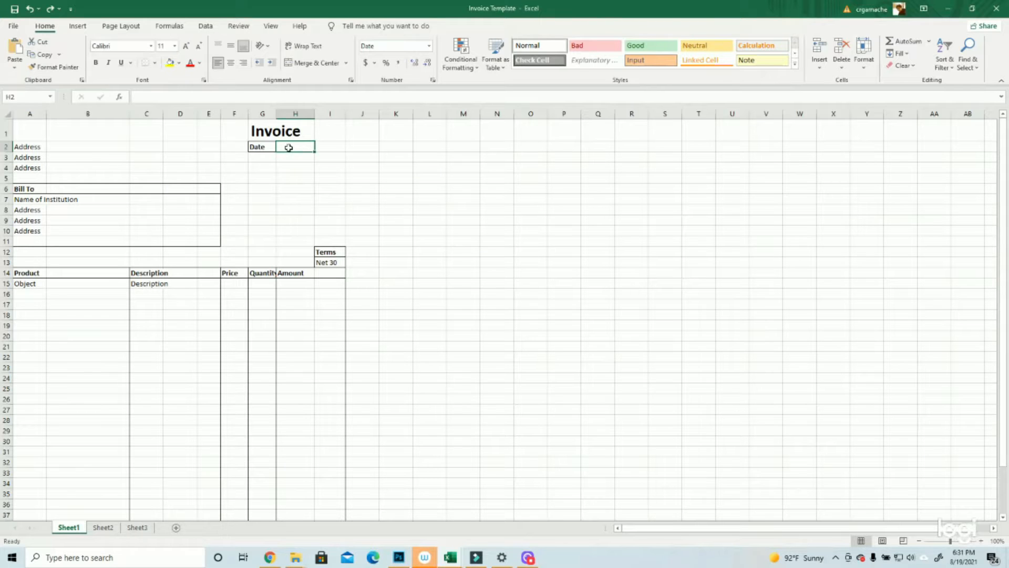
{"action": "left_click", "coordinate": [22, 200]}
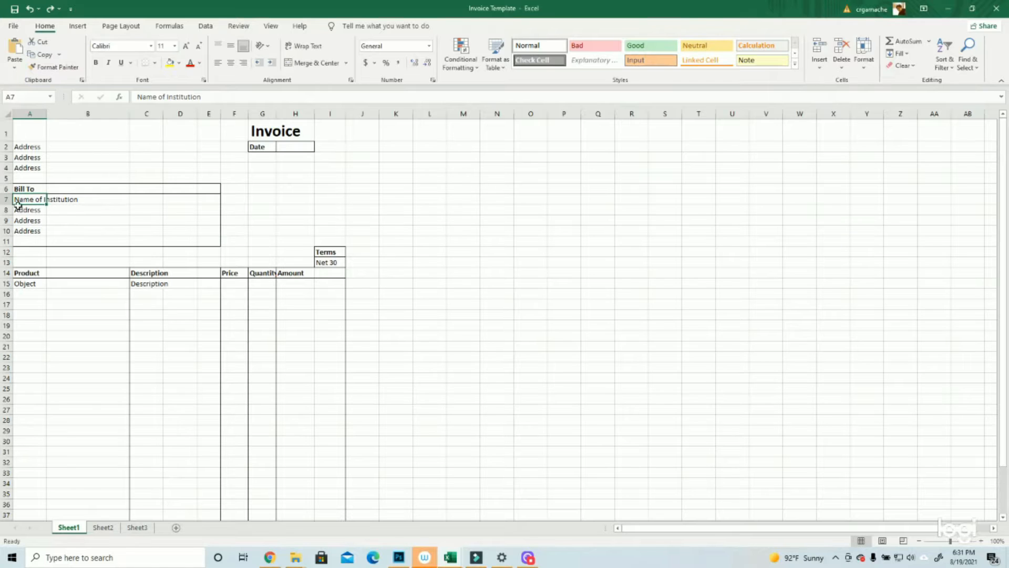
{"action": "left_click_drag", "start_coordinate": [29, 212], "coordinate": [34, 230]}
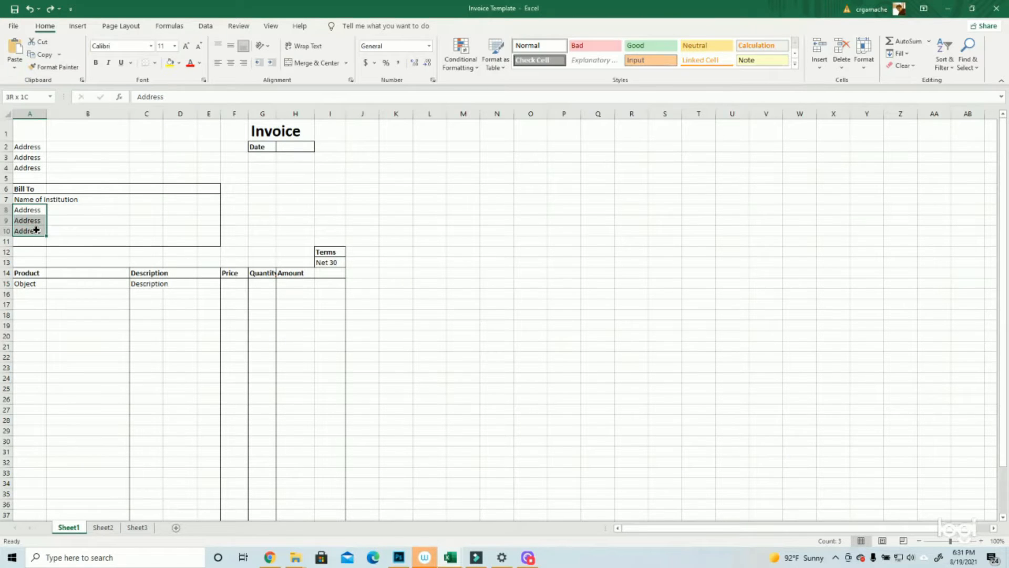
{"action": "left_click", "coordinate": [70, 223]}
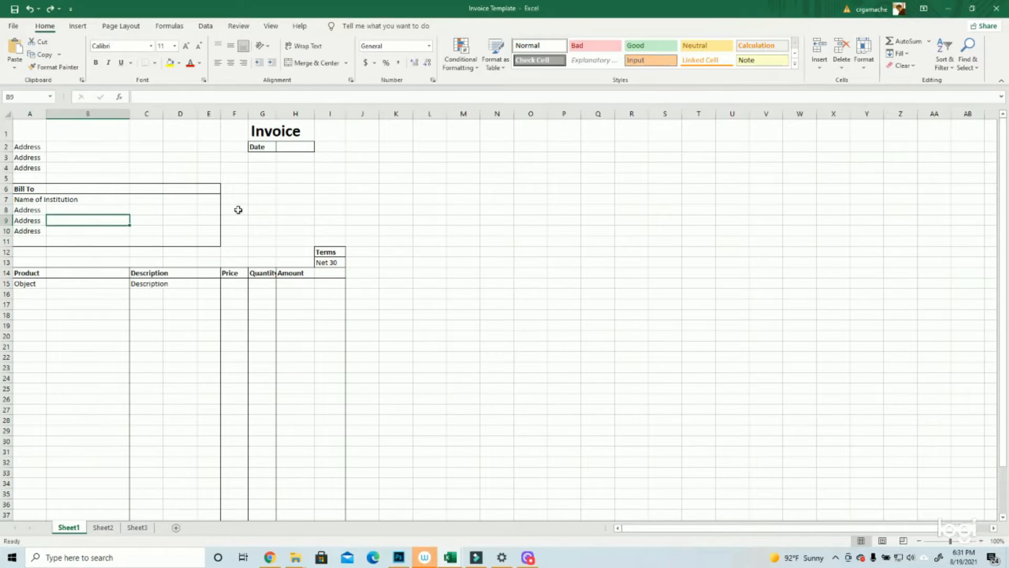
Step: Enter 8/19/2021 as the invoice date in cell H2
{"action": "left_click", "coordinate": [293, 146]}
{"action": "type", "text": "8"}
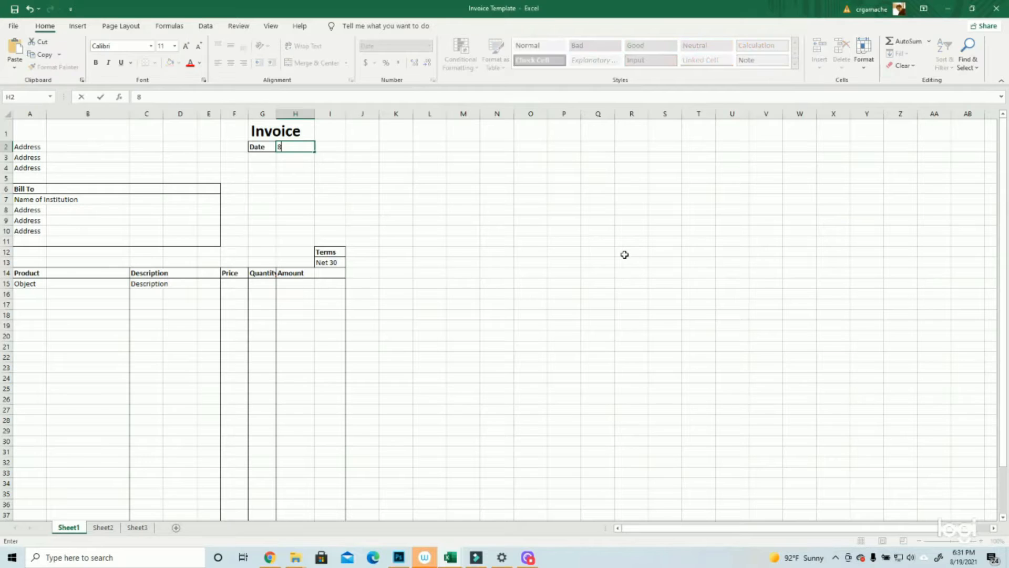
{"action": "type", "text": "/19/"}
{"action": "type", "text": "2021"}
{"action": "key", "text": "Return"}
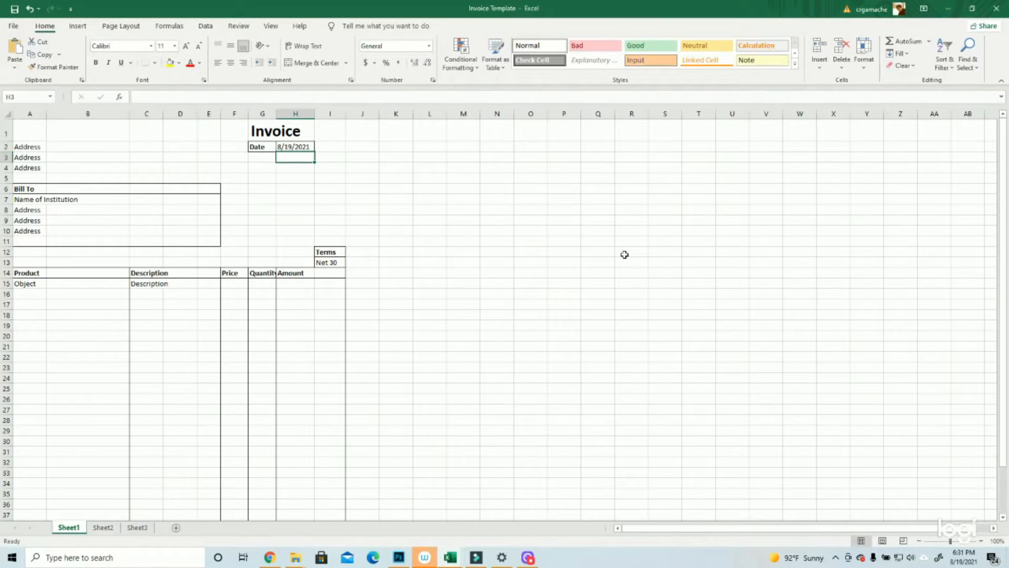
Step: Replace the sender placeholders in A2 to A4 with "Me", "My Address" and "More of My Address"
{"action": "left_click", "coordinate": [24, 147]}
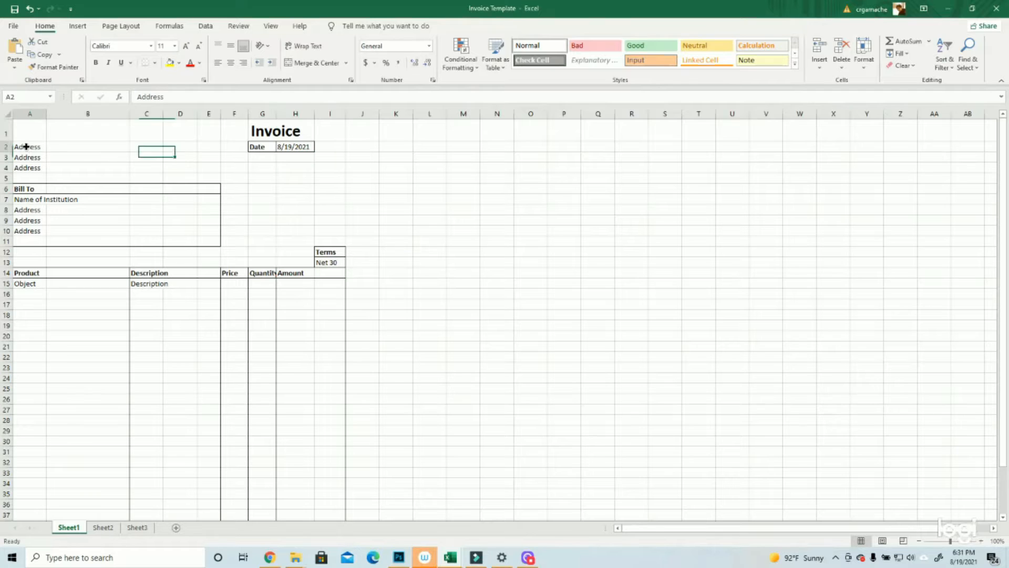
{"action": "type", "text": "Me"}
{"action": "key", "text": "Return"}
{"action": "type", "text": "My Address"}
{"action": "key", "text": "Return"}
{"action": "type", "text": "More of My"}
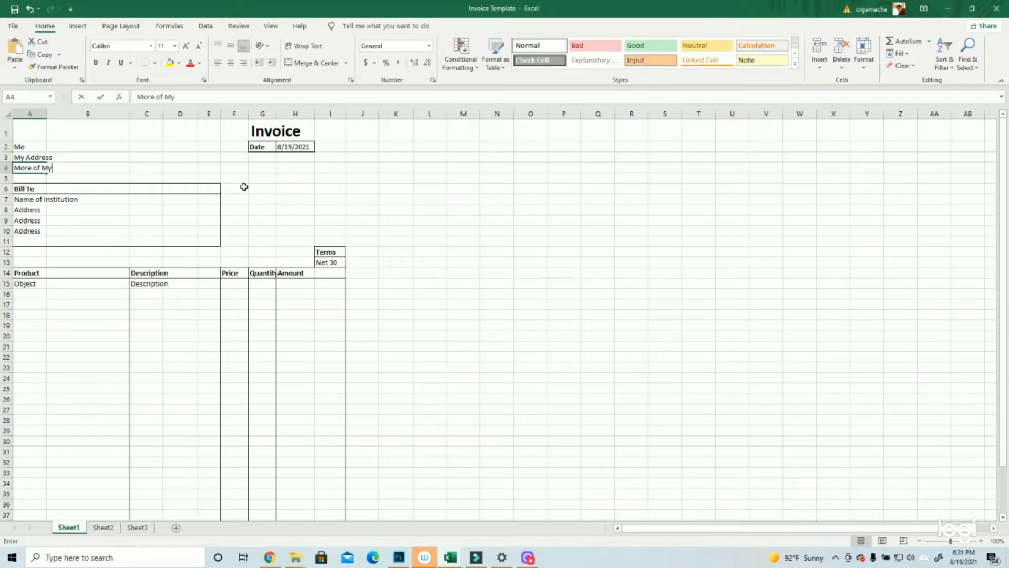
{"action": "type", "text": " Address"}
{"action": "key", "text": "Return"}
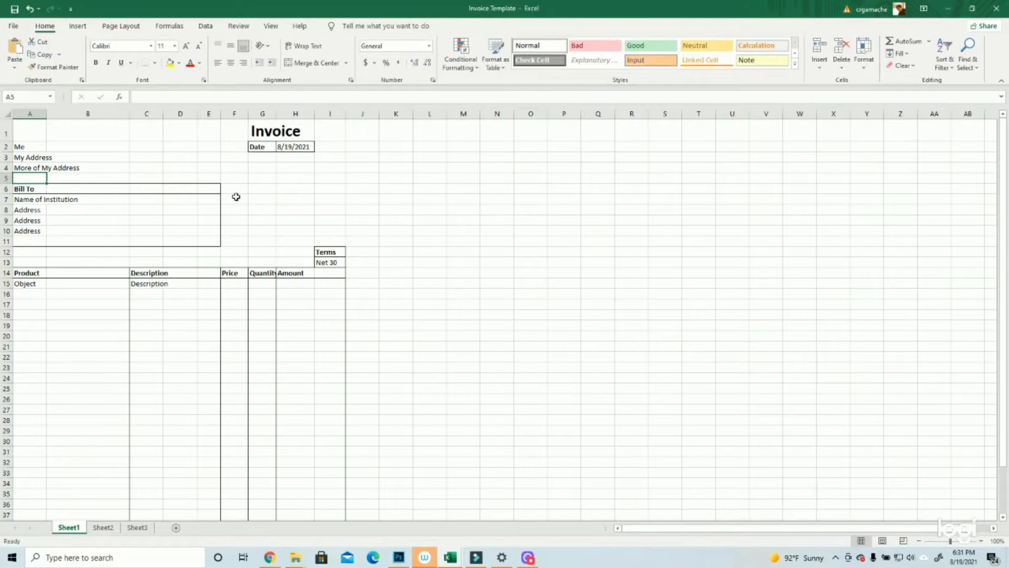
{"action": "key", "text": "Return"}
Step: Fill in the Bill To lines A7 to A9 with "The Awesome Museum of Art", its street address, and its city, state and zip code
{"action": "left_click", "coordinate": [31, 198]}
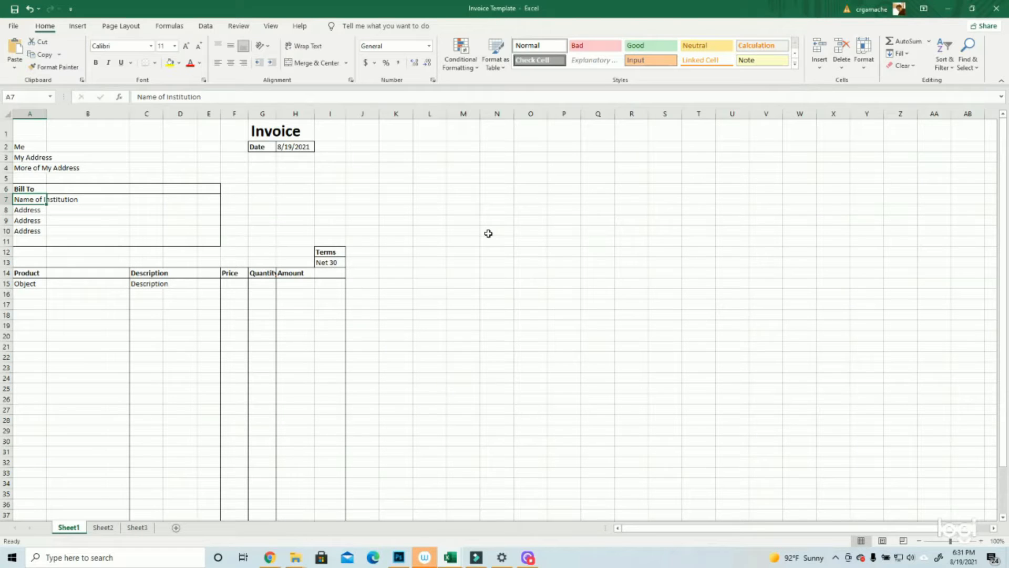
{"action": "type", "text": "The"}
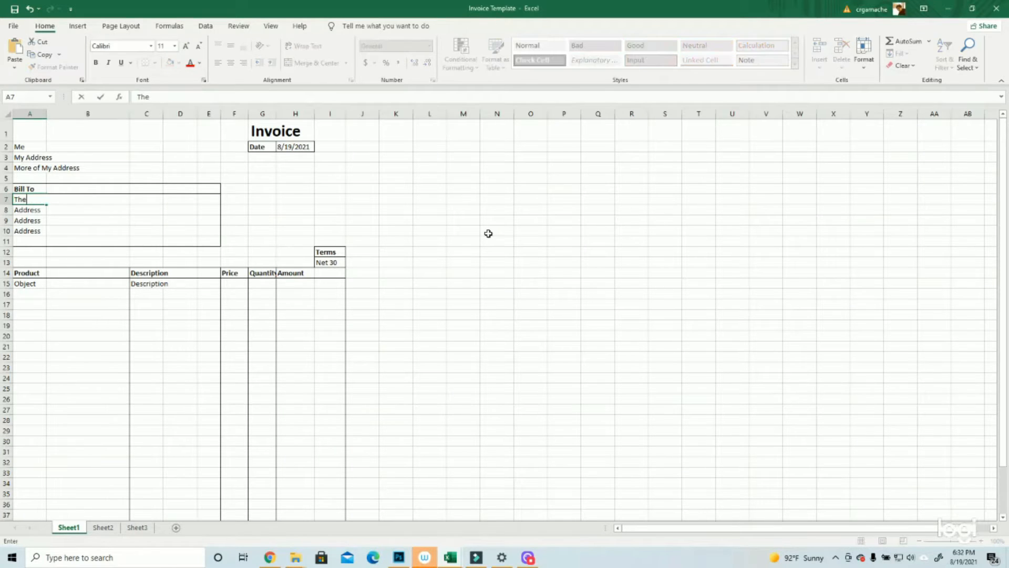
{"action": "type", "text": " Awesome Museum of Art"}
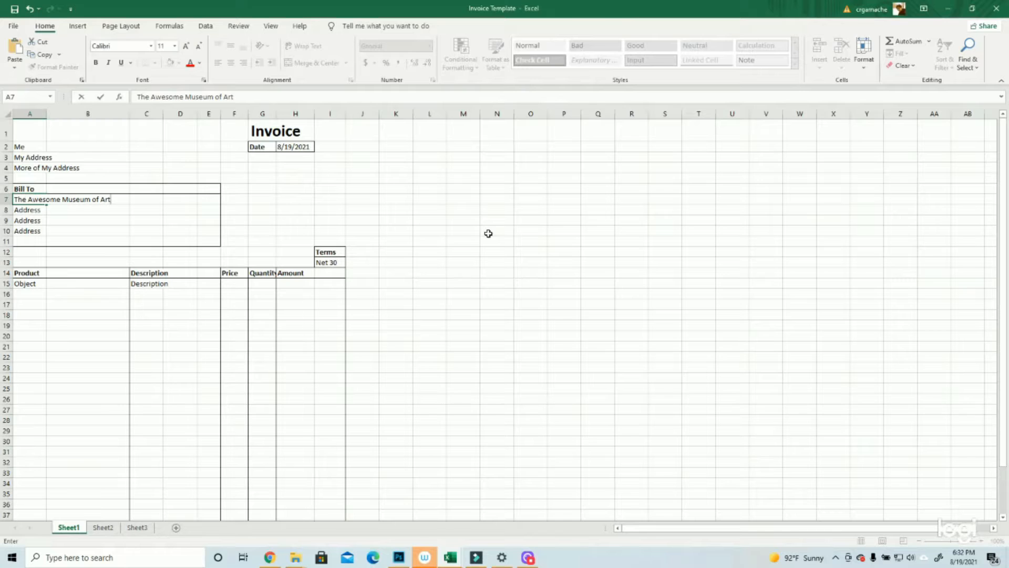
{"action": "key", "text": "Return"}
{"action": "type", "text": "1"}
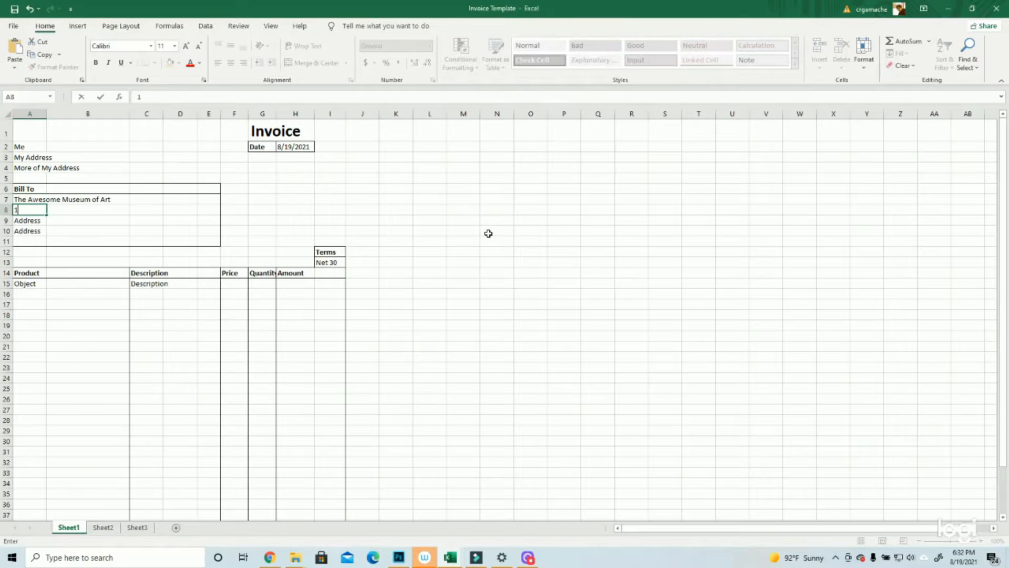
{"action": "type", "text": " Awesome Place"}
{"action": "key", "text": "Return"}
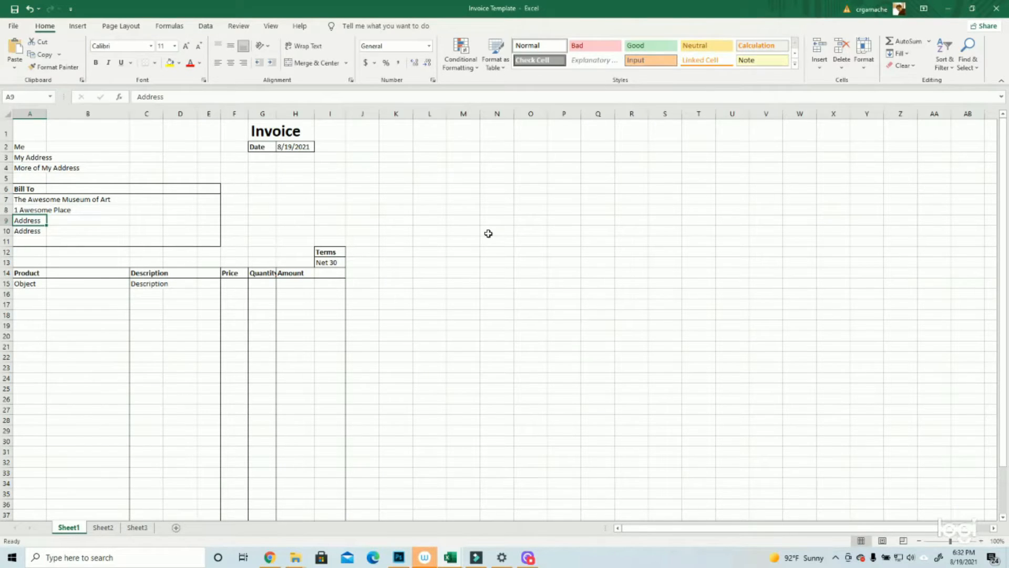
{"action": "type", "text": "Awesome"}
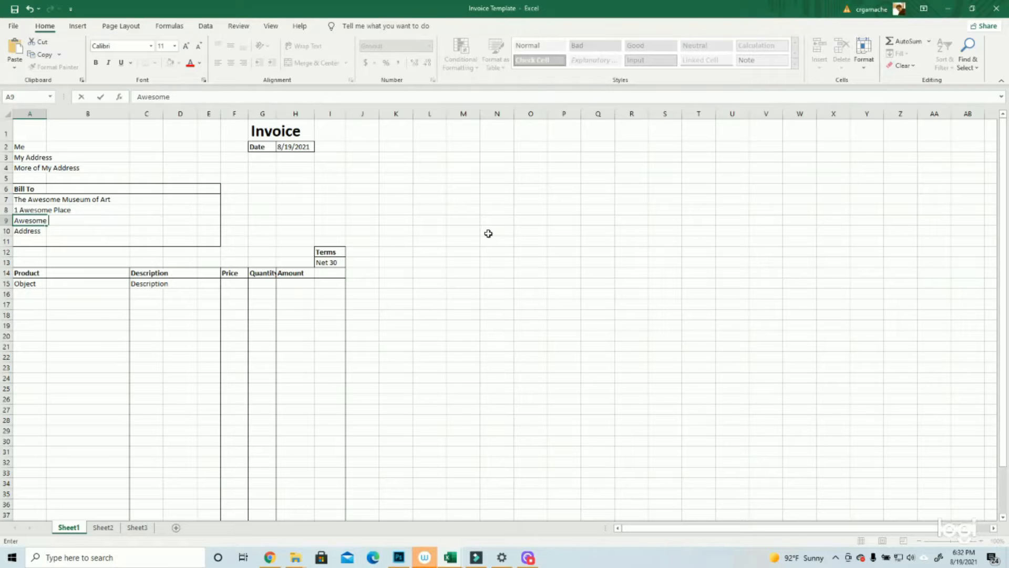
{"action": "type", "text": ", VA, 233awesomeness"}
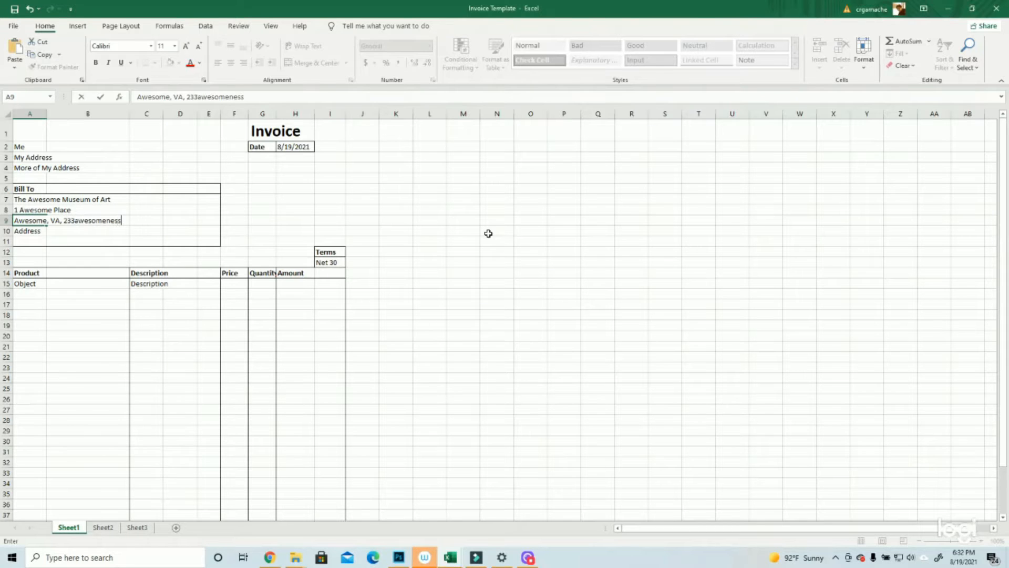
{"action": "left_click", "coordinate": [308, 221]}
Step: Clear the unused address placeholder in cell A10 of the Bill To block
{"action": "left_click", "coordinate": [28, 233]}
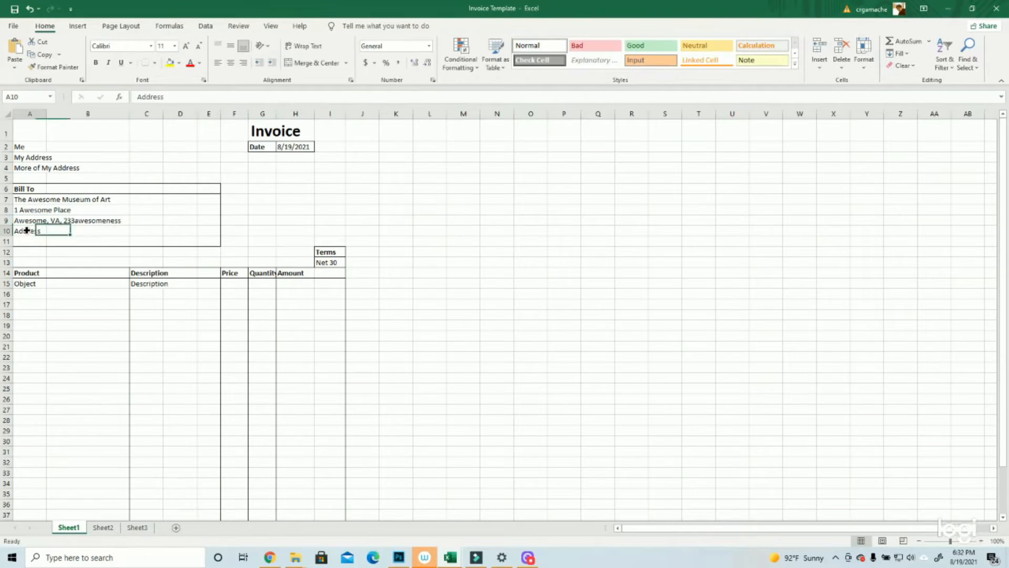
{"action": "key", "text": "BackSpace"}
{"action": "left_click", "coordinate": [460, 269]}
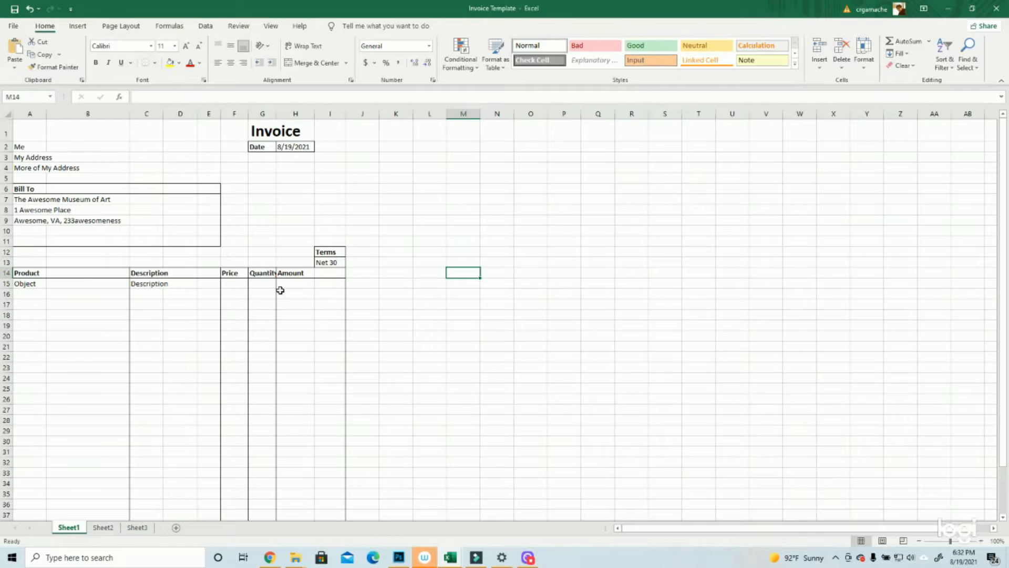
Step: Examine the Terms box and its Net 30 payment term in cells I12 and I13
{"action": "left_click_drag", "start_coordinate": [24, 147], "coordinate": [337, 260]}
{"action": "left_click", "coordinate": [451, 251]}
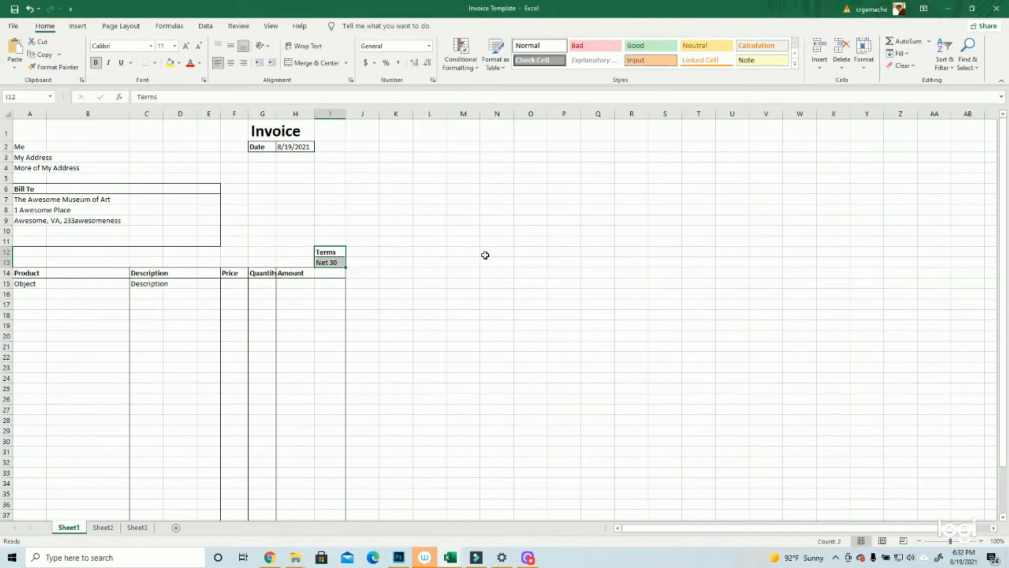
{"action": "left_click", "coordinate": [436, 243]}
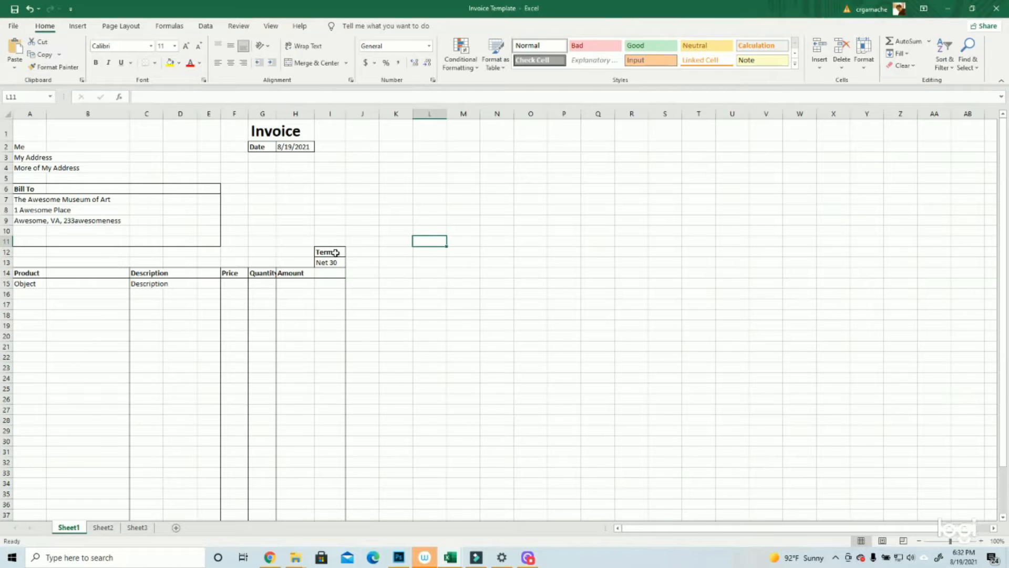
{"action": "left_click", "coordinate": [335, 252]}
{"action": "left_click", "coordinate": [475, 239]}
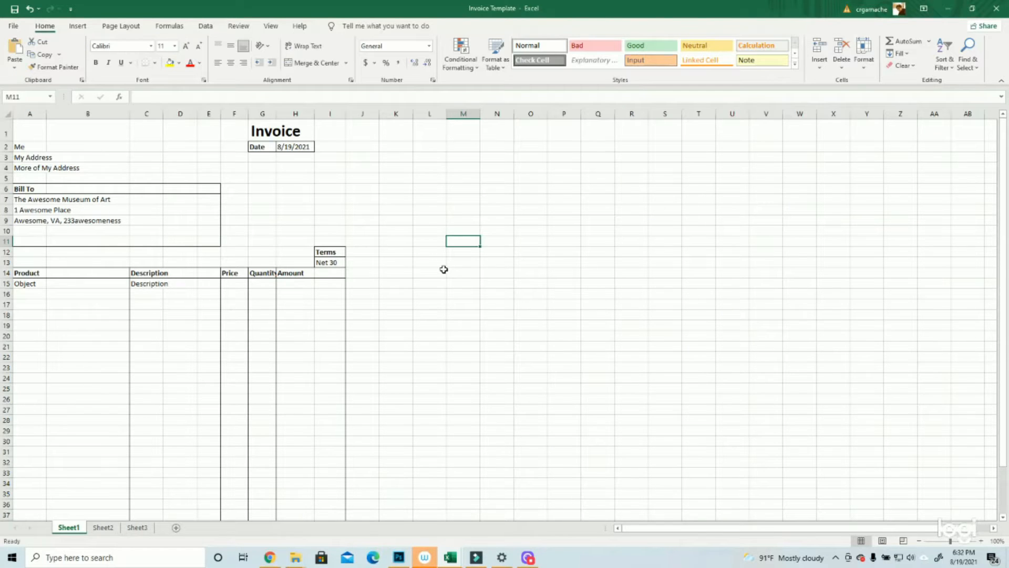
{"action": "left_click", "coordinate": [335, 262]}
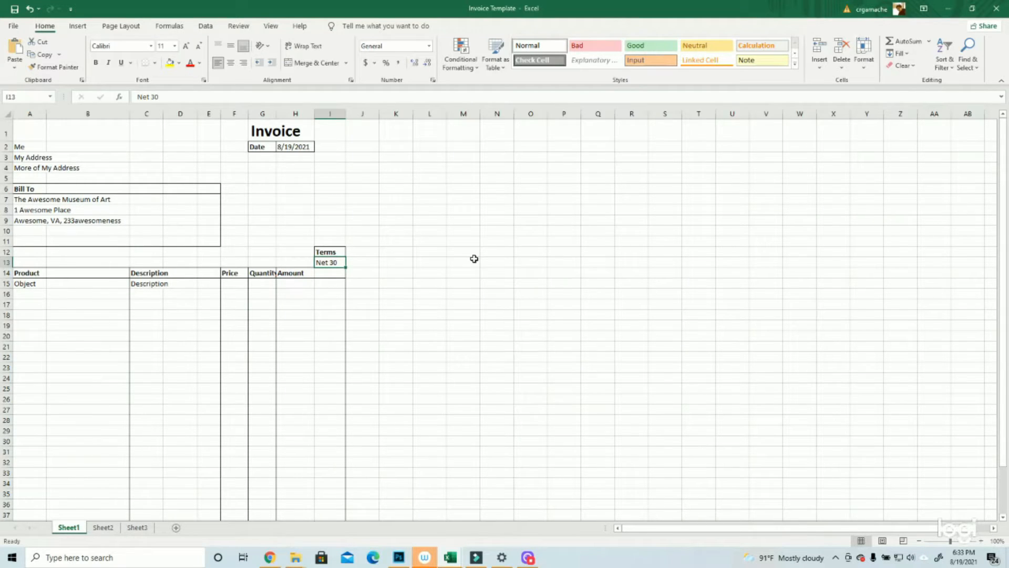
{"action": "left_click", "coordinate": [338, 229]}
{"action": "left_click", "coordinate": [335, 263]}
{"action": "left_click", "coordinate": [337, 220]}
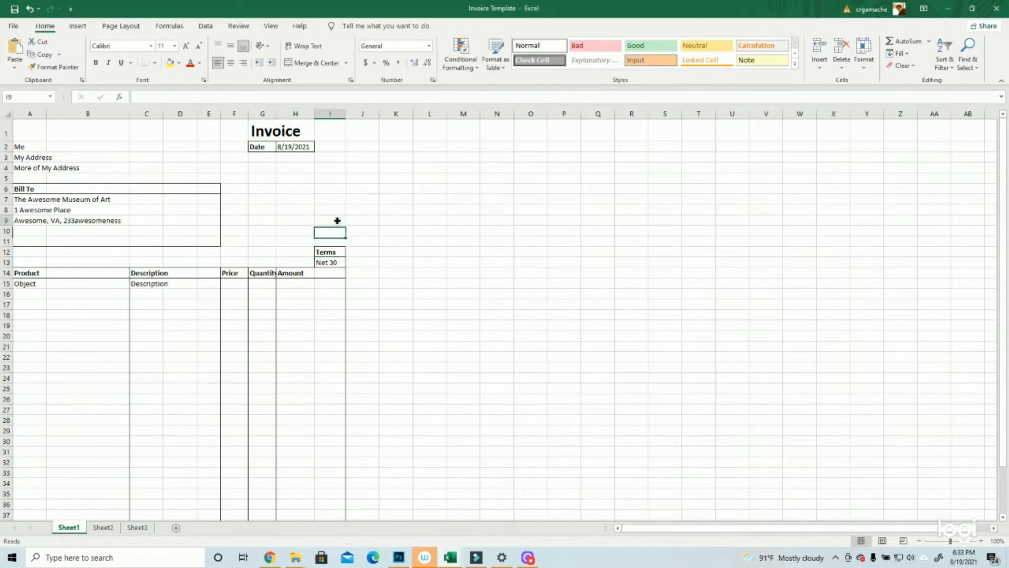
{"action": "left_click", "coordinate": [333, 262]}
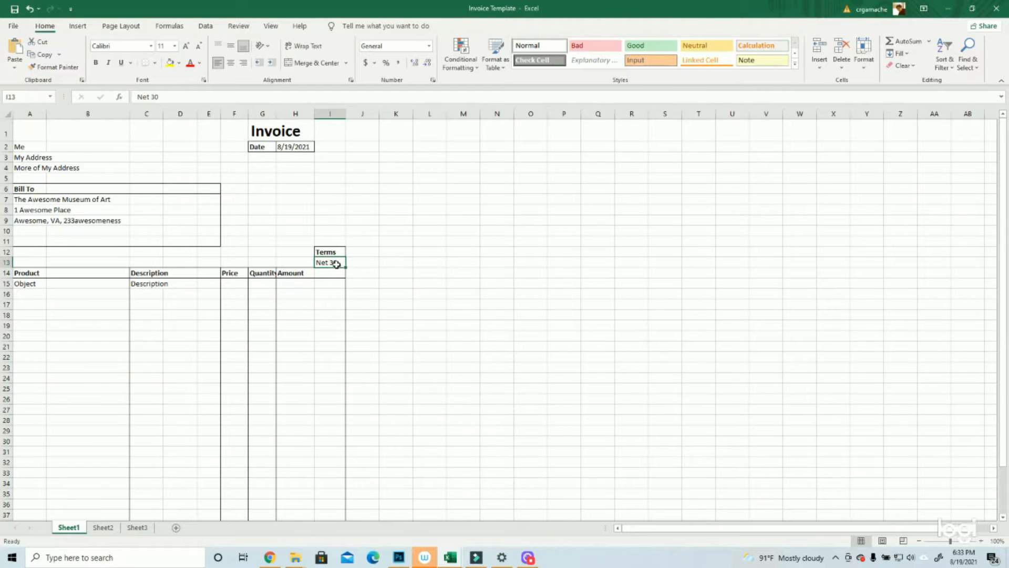
{"action": "left_click", "coordinate": [330, 212]}
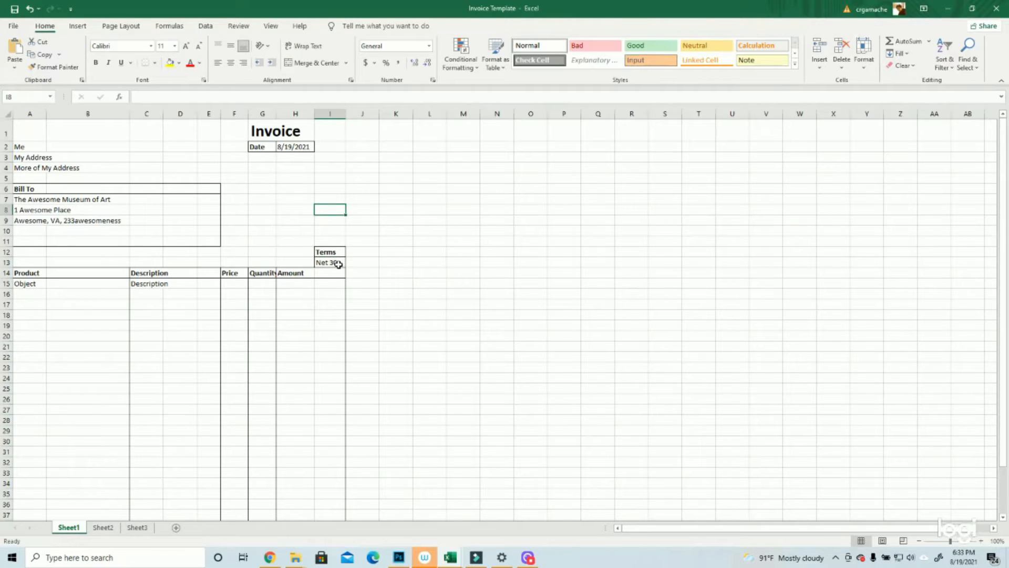
Step: Try "Large Wooden Giraffe Puzzle" as the first product name in cell A15, and clear that entry
{"action": "left_click", "coordinate": [340, 264]}
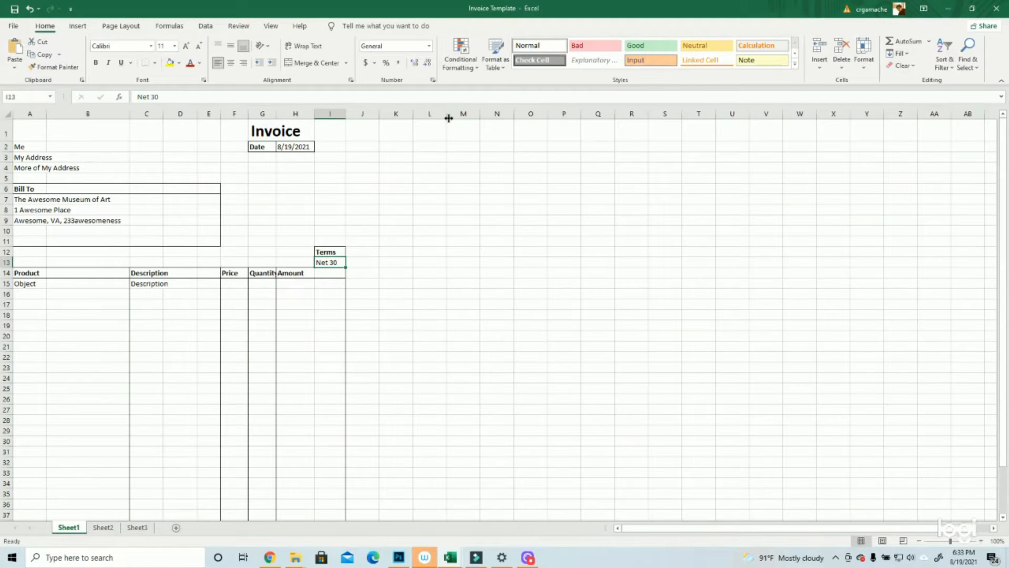
{"action": "left_click", "coordinate": [31, 285]}
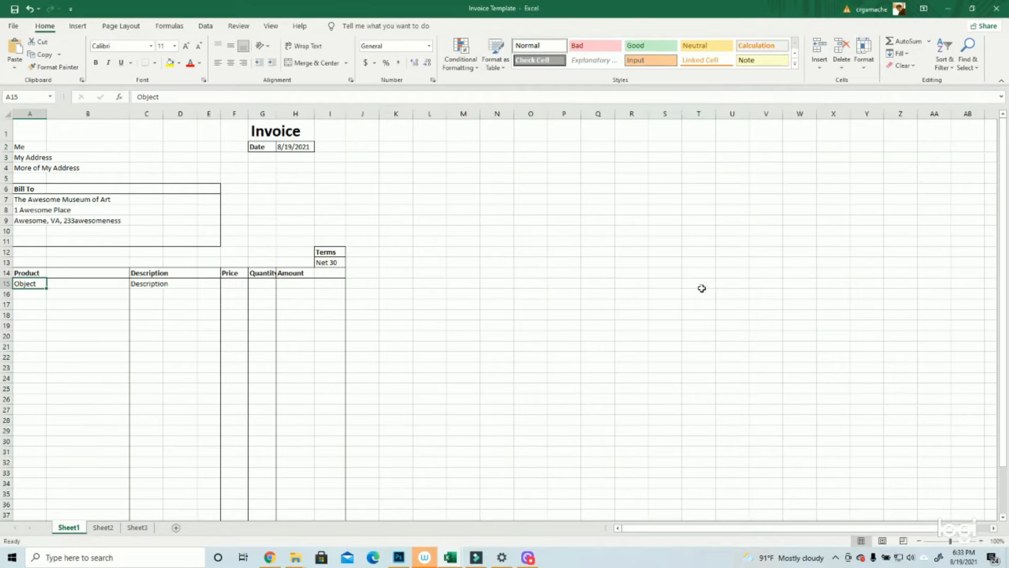
{"action": "type", "text": "Large Wooden Giraffe Puzzle"}
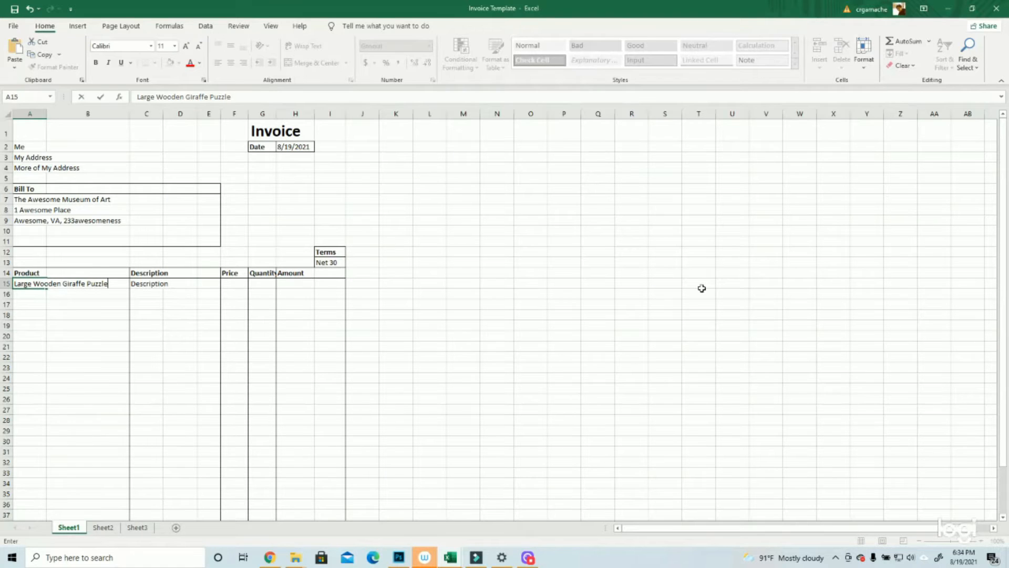
{"action": "key", "text": "Return"}
{"action": "type", "text": "Mde"}
{"action": "key", "text": "BackSpace"}
{"action": "key", "text": "BackSpace"}
{"action": "type", "text": "ed"}
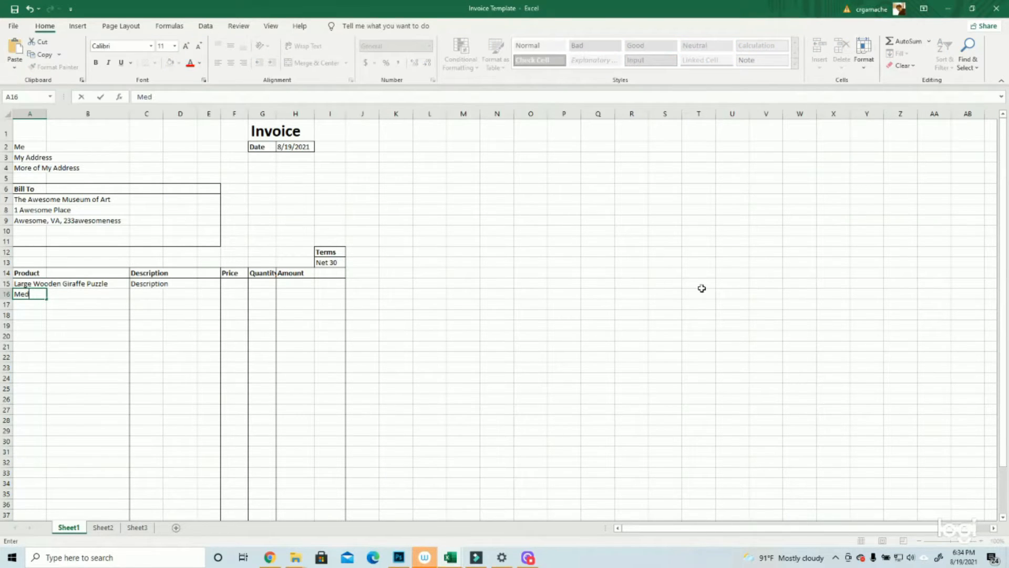
{"action": "type", "text": "i"}
{"action": "key", "text": "BackSpace"}
{"action": "key", "text": "BackSpace"}
{"action": "key", "text": "BackSpace"}
{"action": "key", "text": "BackSpace"}
{"action": "key", "text": "Up"}
{"action": "key", "text": "BackSpace"}
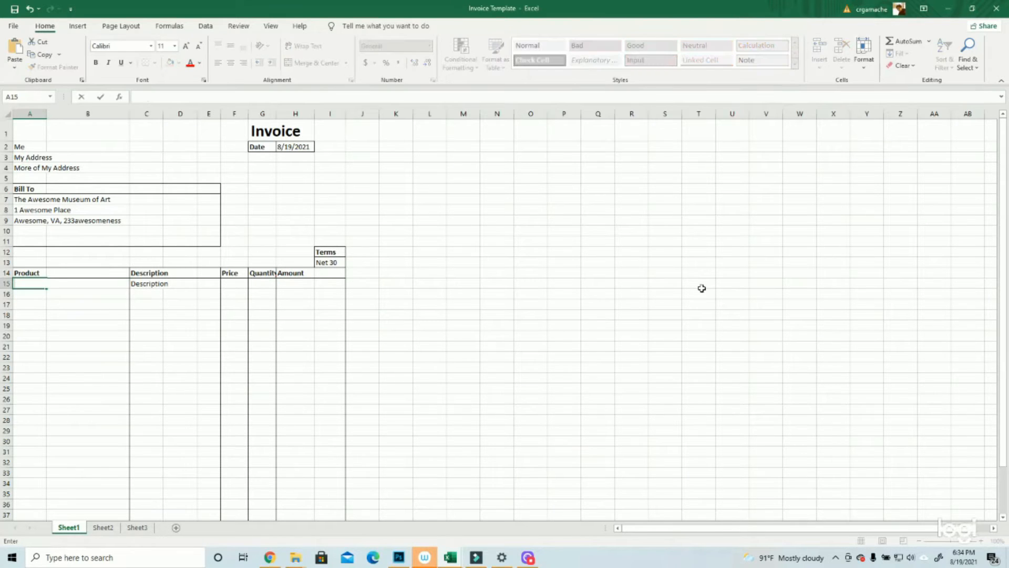
Step: Try "L Wooden Red Panda" and "Large Wooden Red Panda Puzzle" as the product name in A15, removing each draft
{"action": "type", "text": "L Wooden Red Panda"}
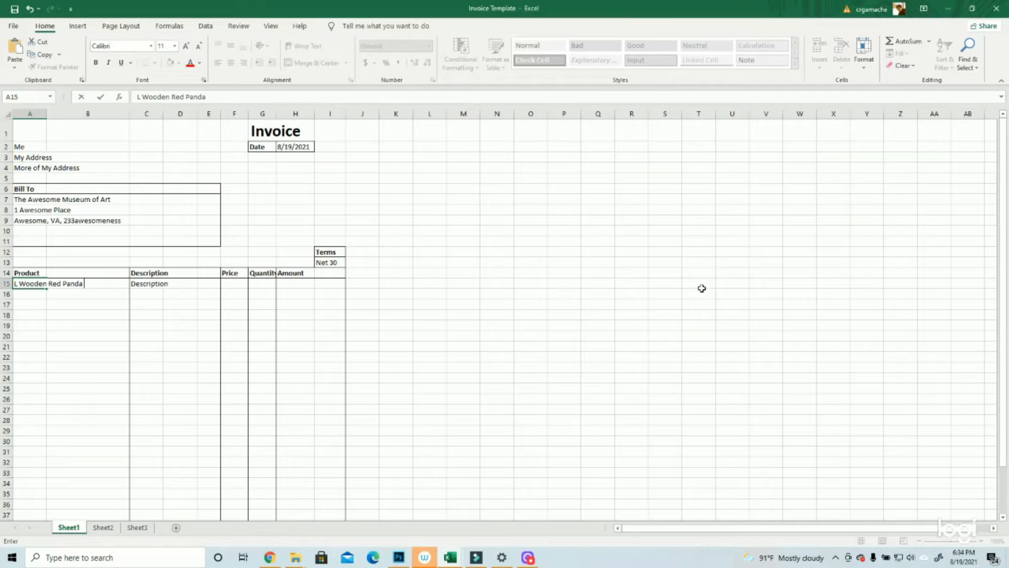
{"action": "type", "text": " Puzzle Box"}
{"action": "key", "text": "BackSpace"}
{"action": "key", "text": "BackSpace"}
{"action": "key", "text": "BackSpace"}
{"action": "key", "text": "BackSpace"}
{"action": "key", "text": "BackSpace"}
{"action": "key", "text": "BackSpace"}
{"action": "key", "text": "BackSpace"}
{"action": "key", "text": "BackSpace"}
{"action": "key", "text": "BackSpace"}
{"action": "key", "text": "BackSpace"}
{"action": "key", "text": "BackSpace"}
{"action": "key", "text": "BackSpace"}
{"action": "key", "text": "BackSpace"}
{"action": "key", "text": "BackSpace"}
{"action": "key", "text": "BackSpace"}
{"action": "key", "text": "BackSpace"}
{"action": "key", "text": "BackSpace"}
{"action": "key", "text": "BackSpace"}
{"action": "key", "text": "BackSpace"}
{"action": "key", "text": "BackSpace"}
{"action": "type", "text": "Large Wooden Red Panda Puzzle Box"}
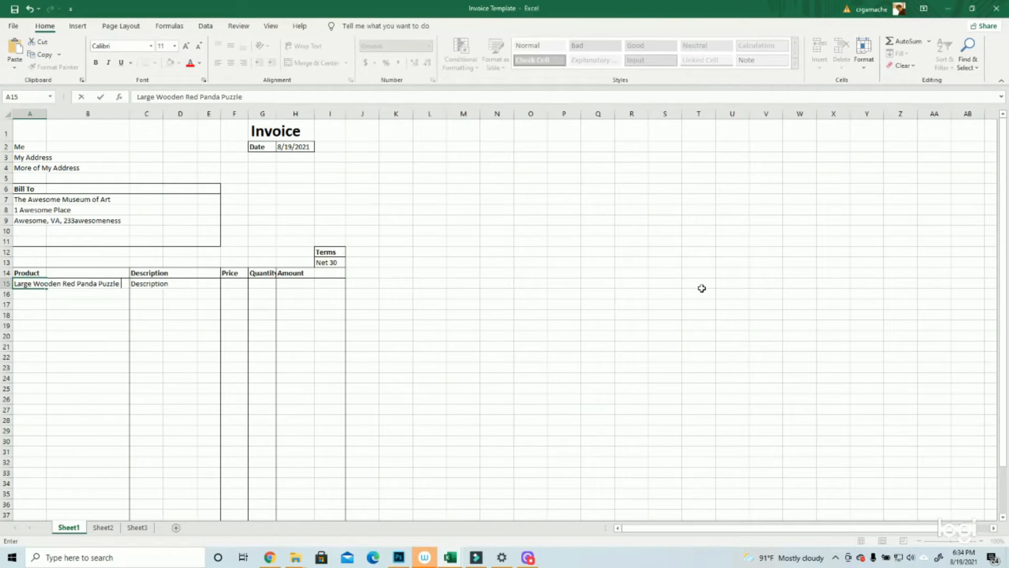
{"action": "key", "text": "BackSpace"}
{"action": "key", "text": "BackSpace"}
{"action": "key", "text": "BackSpace"}
{"action": "key", "text": "BackSpace"}
{"action": "key", "text": "BackSpace"}
{"action": "key", "text": "BackSpace"}
{"action": "key", "text": "BackSpace"}
{"action": "key", "text": "BackSpace"}
{"action": "key", "text": "BackSpace"}
{"action": "key", "text": "BackSpace"}
{"action": "key", "text": "BackSpace"}
{"action": "key", "text": "BackSpace"}
{"action": "key", "text": "BackSpace"}
{"action": "key", "text": "BackSpace"}
{"action": "key", "text": "BackSpace"}
{"action": "key", "text": "BackSpace"}
{"action": "key", "text": "BackSpace"}
{"action": "key", "text": "BackSpace"}
{"action": "key", "text": "BackSpace"}
{"action": "key", "text": "BackSpace"}
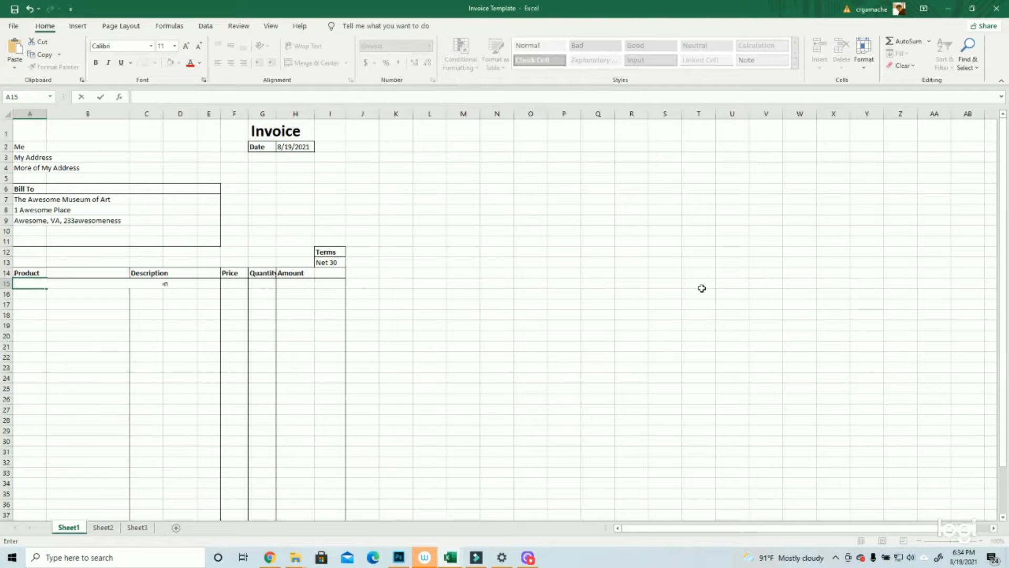
{"action": "key", "text": "Return"}
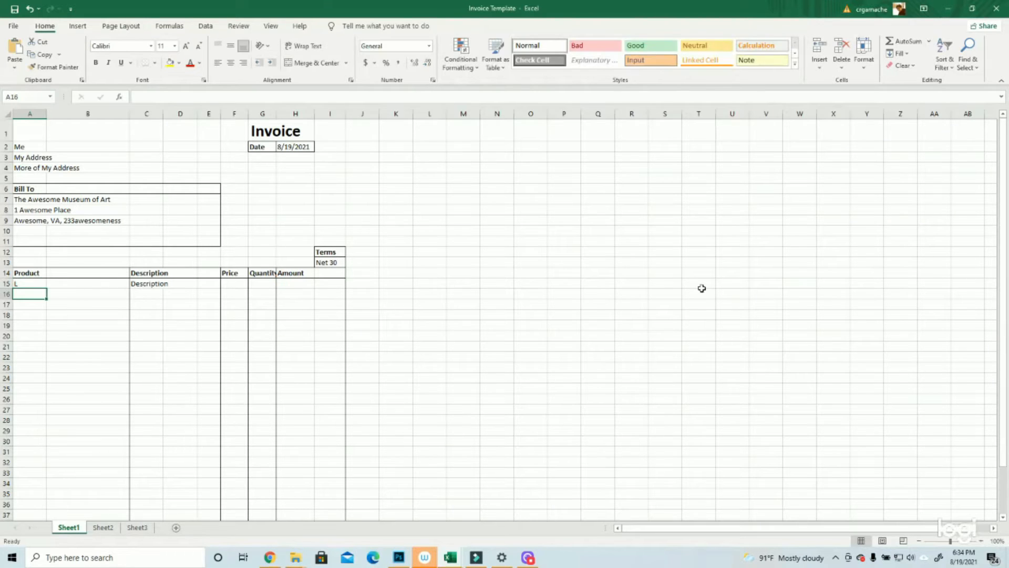
Step: Enter "L Wooden Giraffe Puzzle", "M Wooden Giraffe Puzzle" and "S Wooden Giraffe Puzzle" as products in cells A15 to A17
{"action": "key", "text": "Up"}
{"action": "type", "text": "L"}
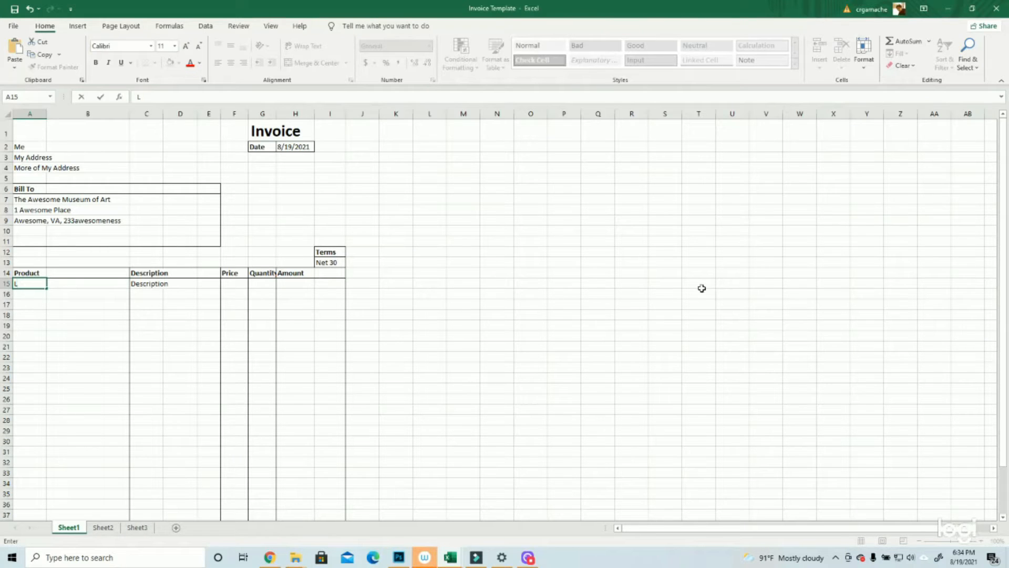
{"action": "type", "text": "Wooden Giraffe Puzzle"}
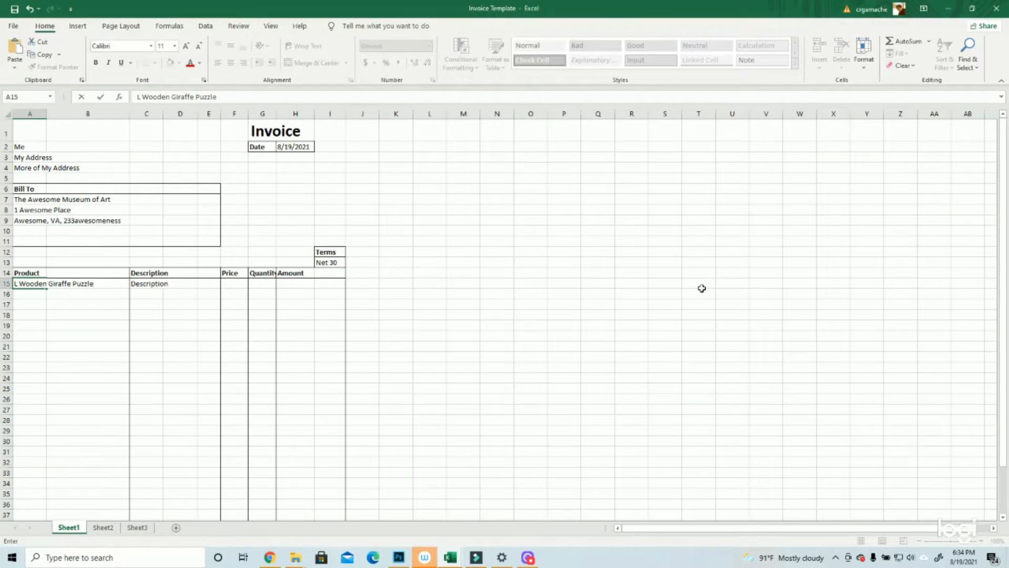
{"action": "key", "text": "Return"}
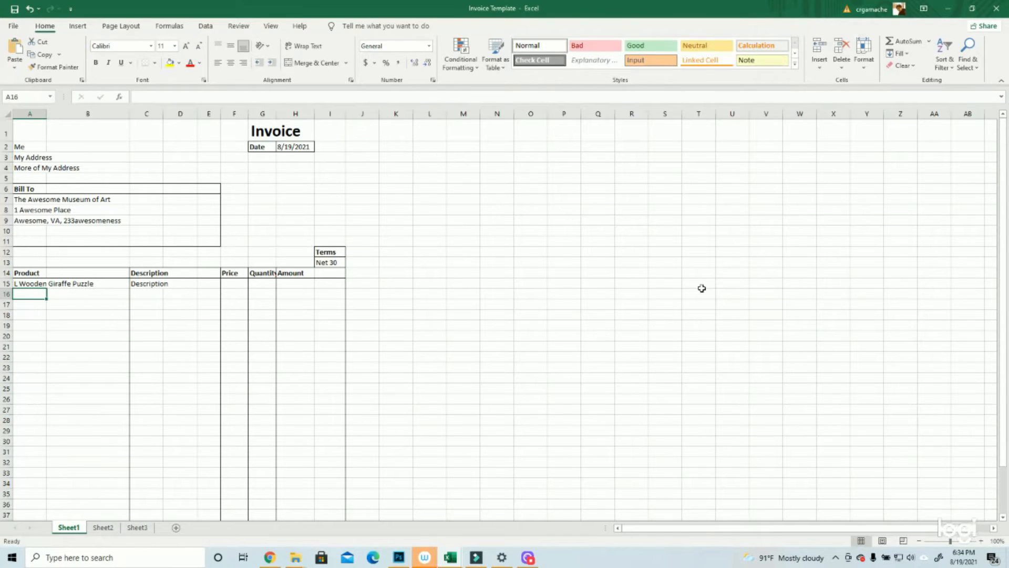
{"action": "type", "text": "M Wooden Giraffe Puzzle"}
{"action": "key", "text": "Return"}
{"action": "type", "text": "S Wooden Giraffe Puzzle"}
{"action": "key", "text": "Return"}
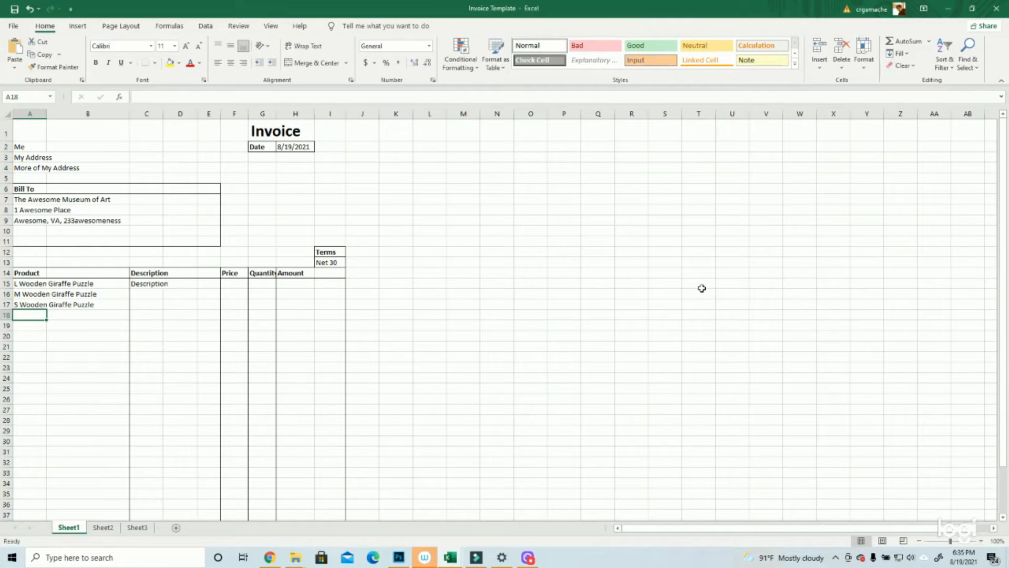
Step: Add "L Red Panda Puzzle" and "M Red Panda Puzzle" to the product list in cells A18 and A19
{"action": "type", "text": "L"}
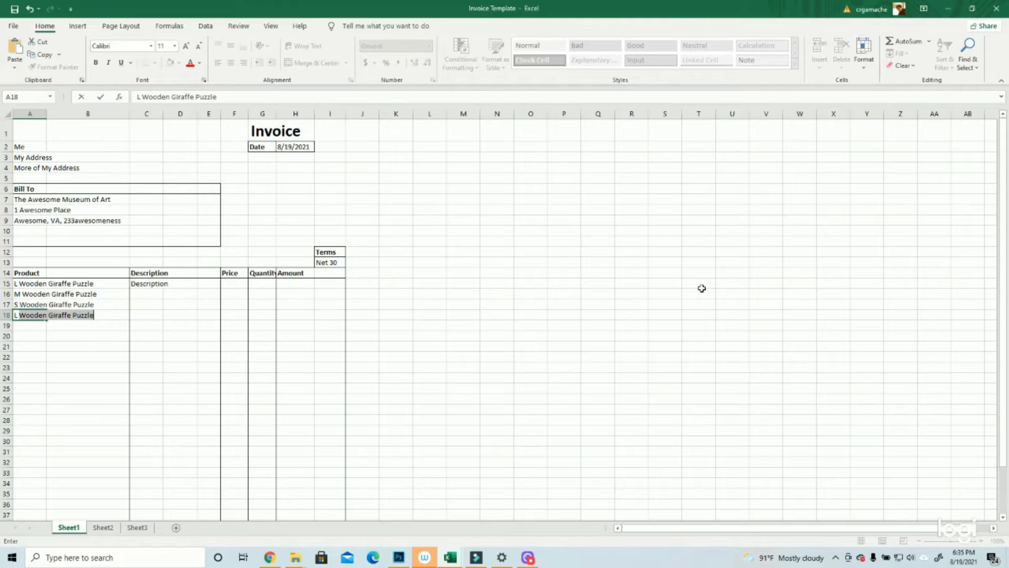
{"action": "type", "text": " Red Pand"}
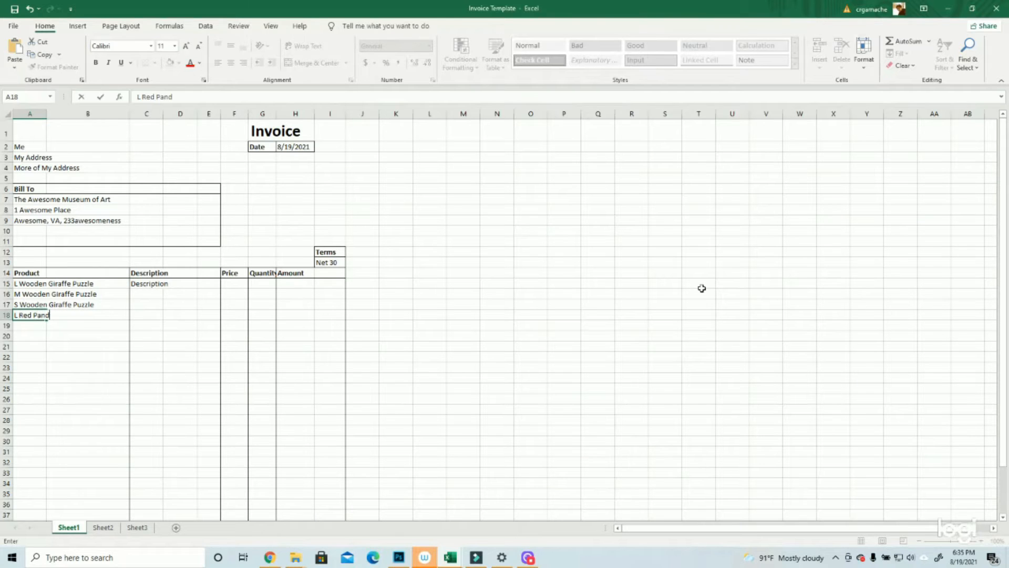
{"action": "type", "text": "a Puzzle"}
{"action": "key", "text": "Return"}
{"action": "type", "text": "M "}
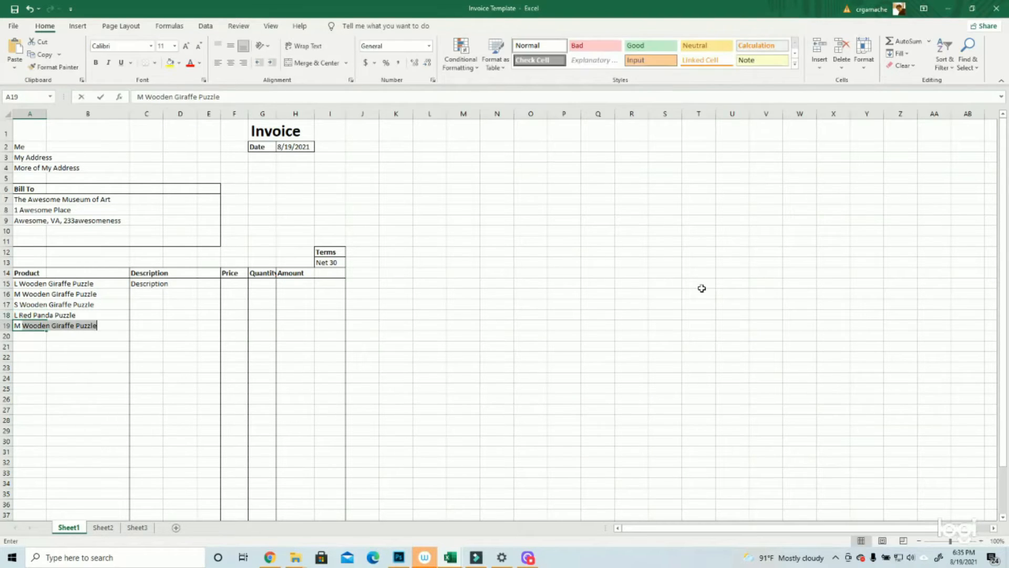
{"action": "type", "text": "Red Panda Puzzle"}
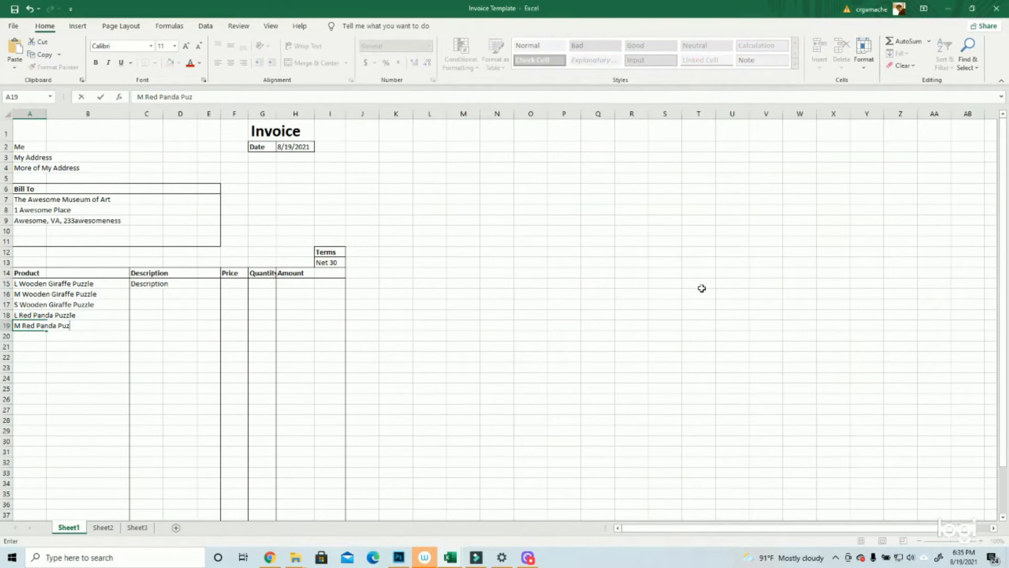
{"action": "key", "text": "Return"}
{"action": "key", "text": "Return"}
{"action": "key", "text": "Return"}
{"action": "key", "text": "Return"}
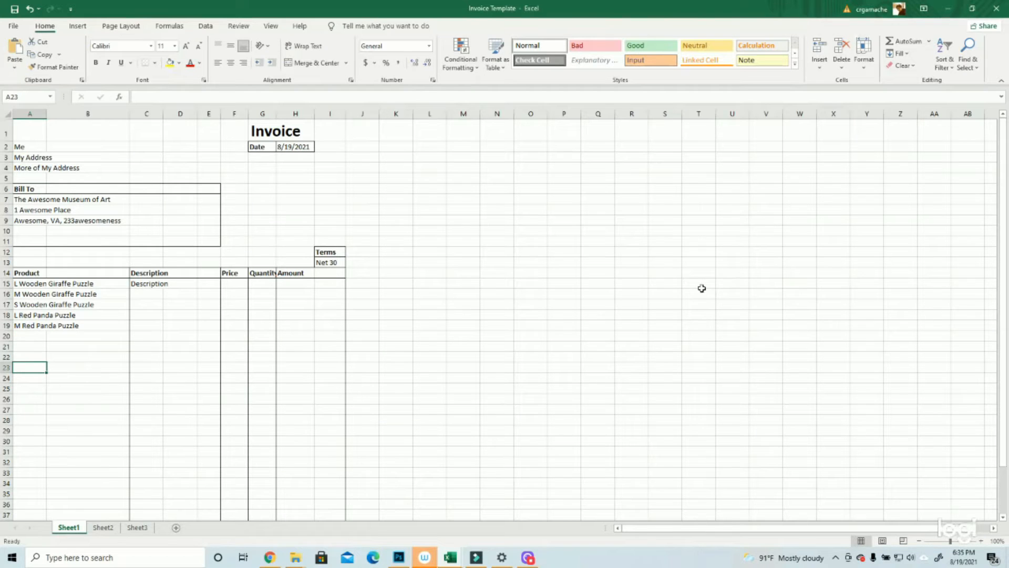
Step: Enter the descriptions "Large Wooden Puzzle" in C15 and "Medium Wooden Puzzle" in C16
{"action": "left_click", "coordinate": [152, 283]}
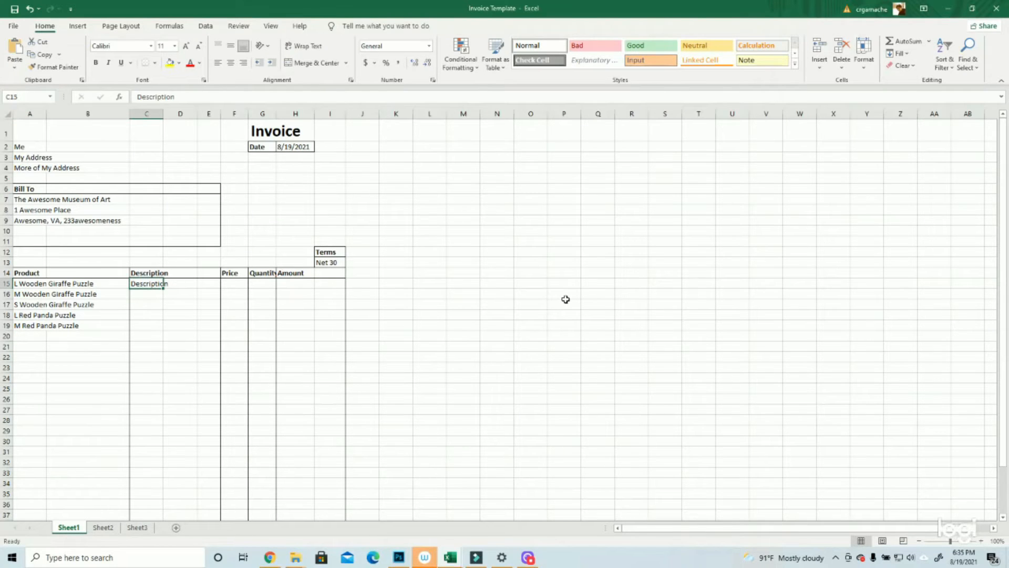
{"action": "type", "text": "Large Wooden Puzzle"}
{"action": "key", "text": "Return"}
{"action": "type", "text": "M"}
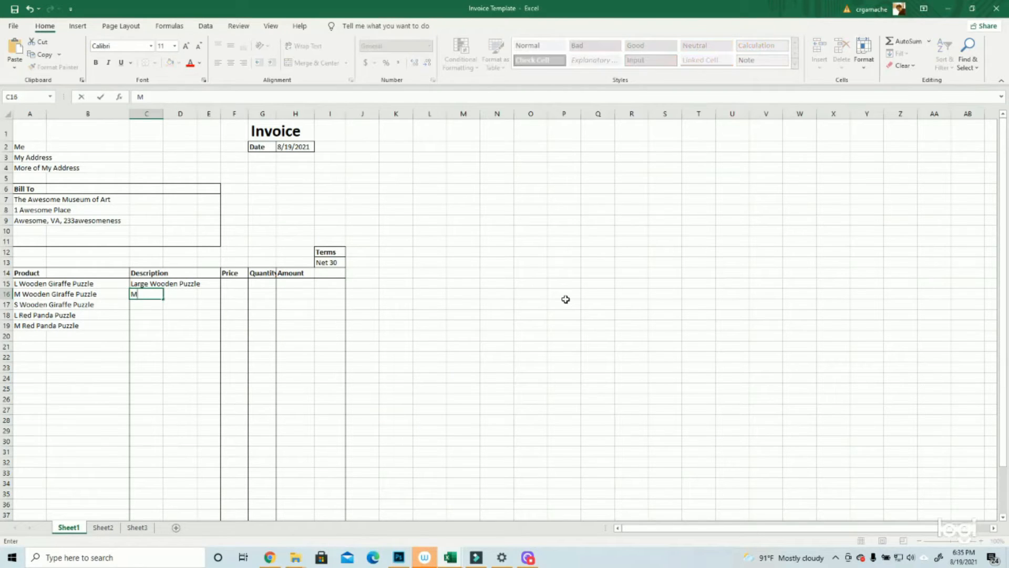
{"action": "type", "text": "edium Wooden Puzzle"}
{"action": "key", "text": "Return"}
{"action": "left_click_drag", "start_coordinate": [150, 284], "coordinate": [159, 295]}
{"action": "left_click", "coordinate": [159, 306]}
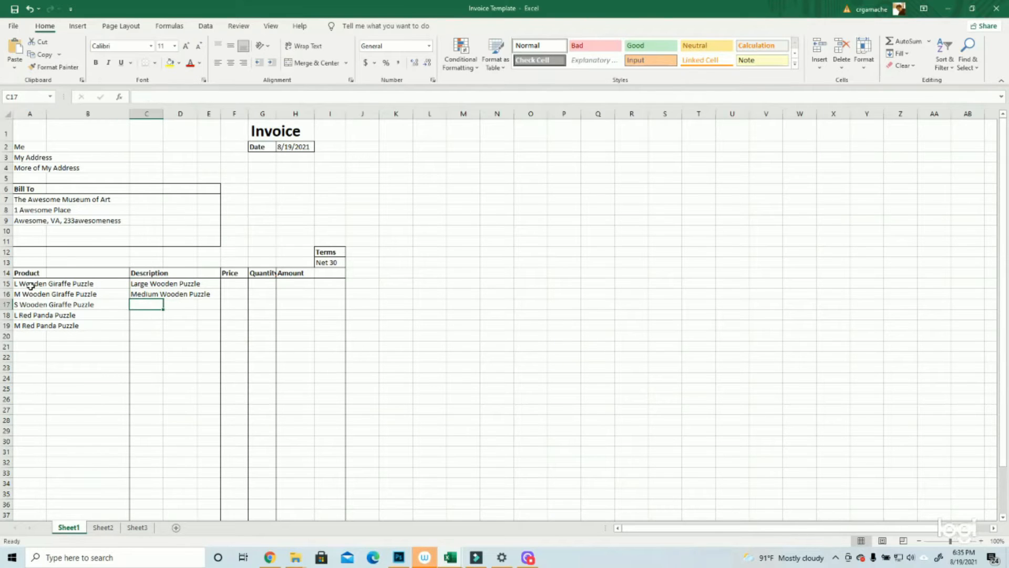
{"action": "left_click_drag", "start_coordinate": [36, 284], "coordinate": [47, 326]}
{"action": "left_click_drag", "start_coordinate": [156, 285], "coordinate": [158, 295]}
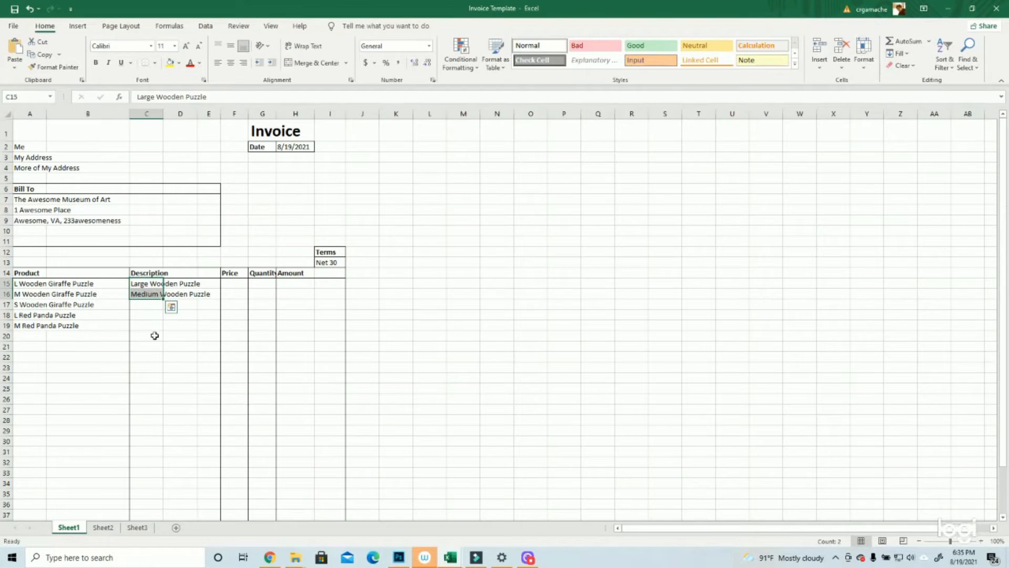
Step: Enter a price of $14.00 for the large and medium giraffe puzzles in cells F15 and F16
{"action": "left_click", "coordinate": [239, 283]}
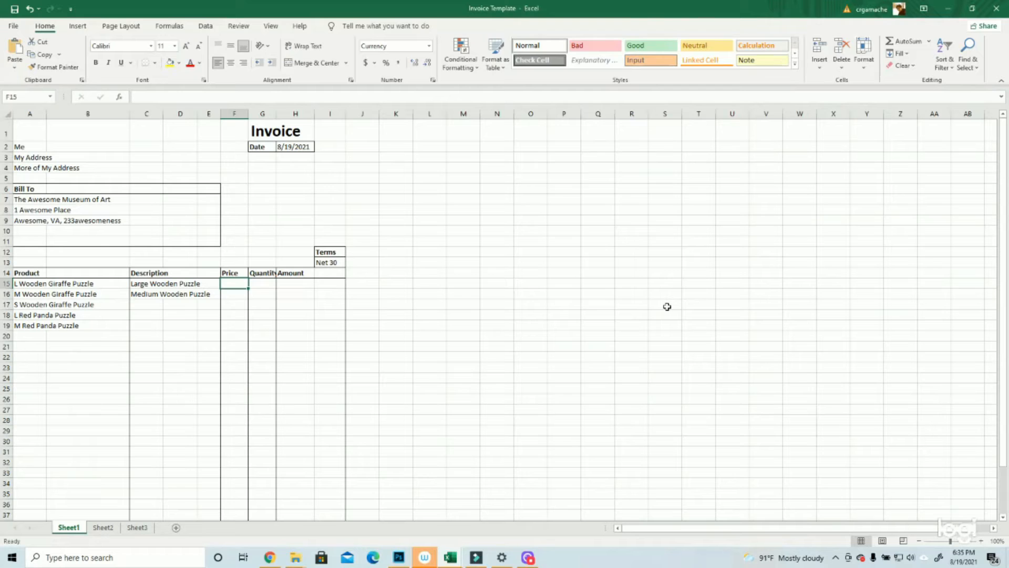
{"action": "type", "text": "$"}
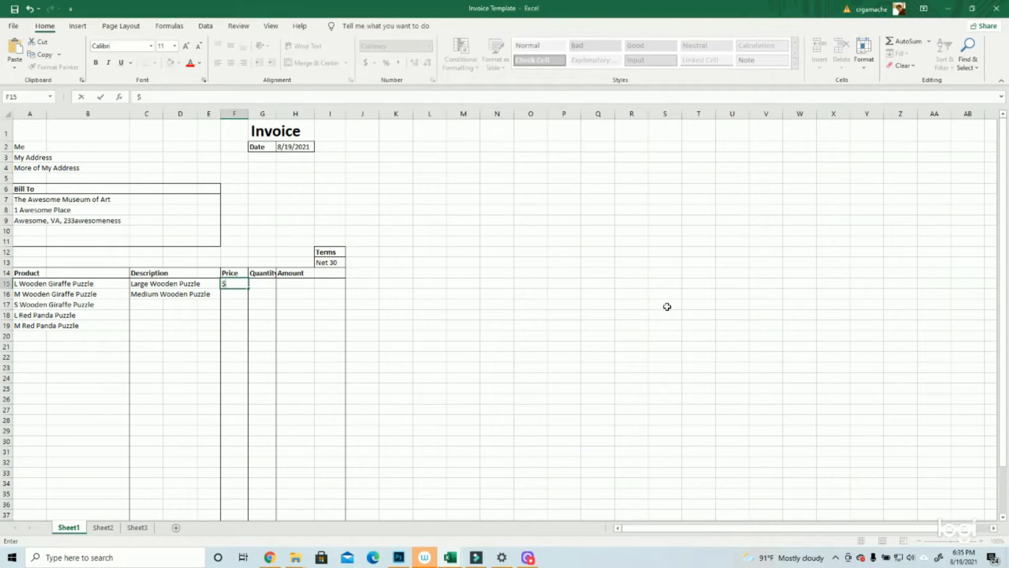
{"action": "type", "text": "14.00"}
{"action": "key", "text": "Return"}
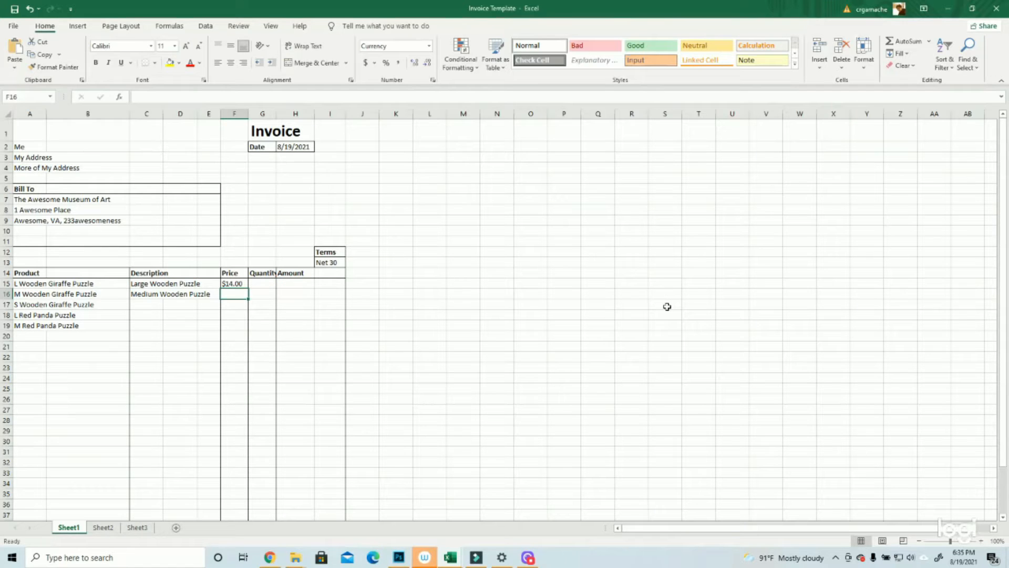
{"action": "left_click", "coordinate": [241, 285]}
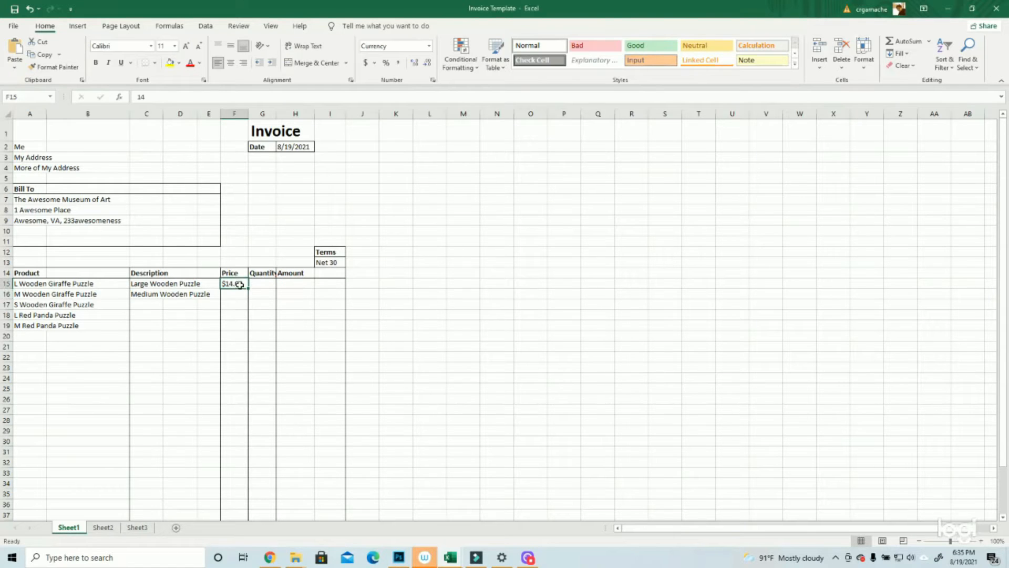
{"action": "right_click", "coordinate": [241, 285]}
{"action": "left_click", "coordinate": [234, 297]}
{"action": "left_click", "coordinate": [236, 295]}
{"action": "type", "text": "$14.00"}
{"action": "key", "text": "Return"}
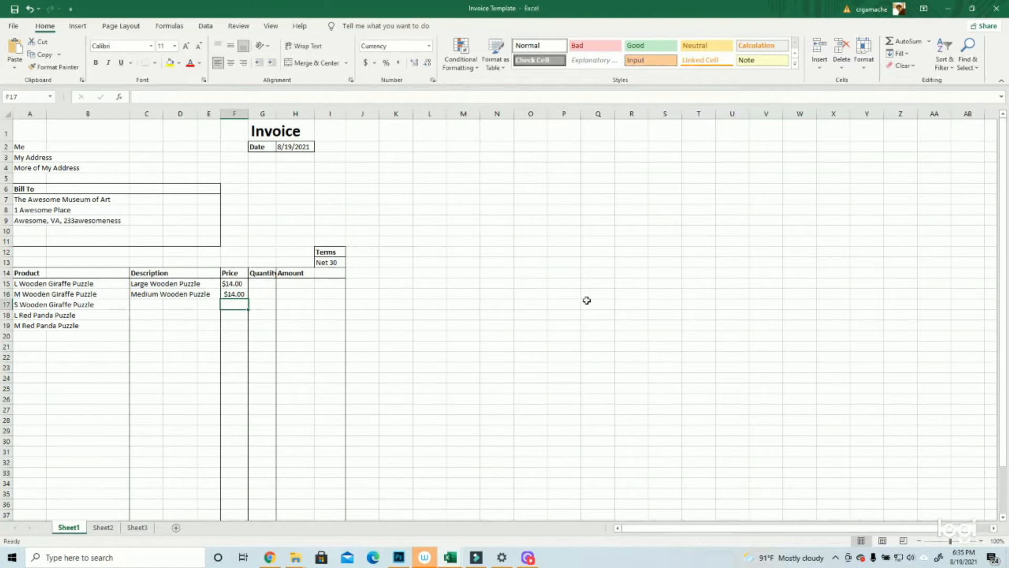
Step: Clear the medium giraffe puzzle's price in F16 and undo that deletion
{"action": "left_click", "coordinate": [237, 284]}
{"action": "left_click", "coordinate": [236, 293]}
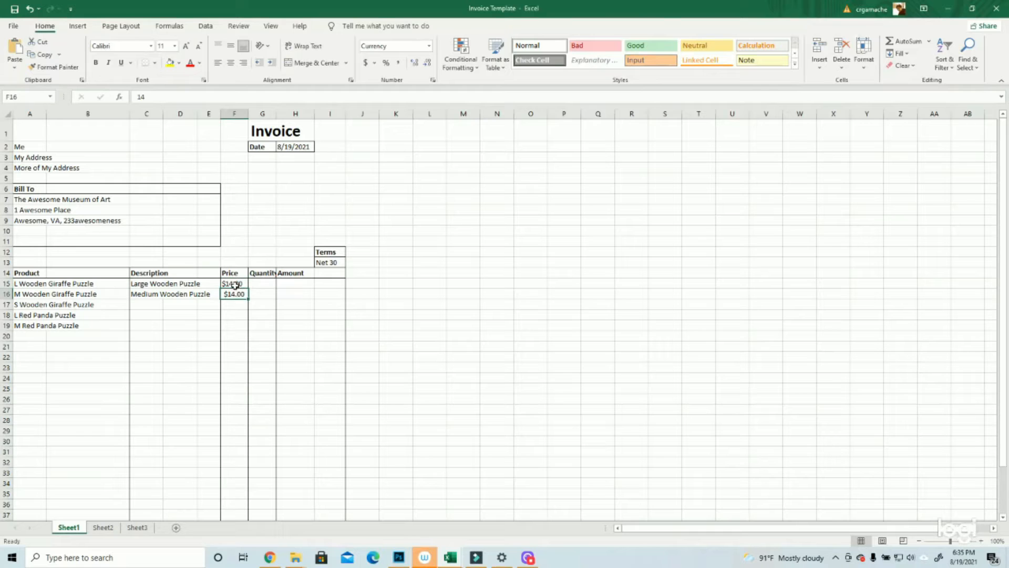
{"action": "key", "text": "Delete"}
{"action": "left_click", "coordinate": [231, 316]}
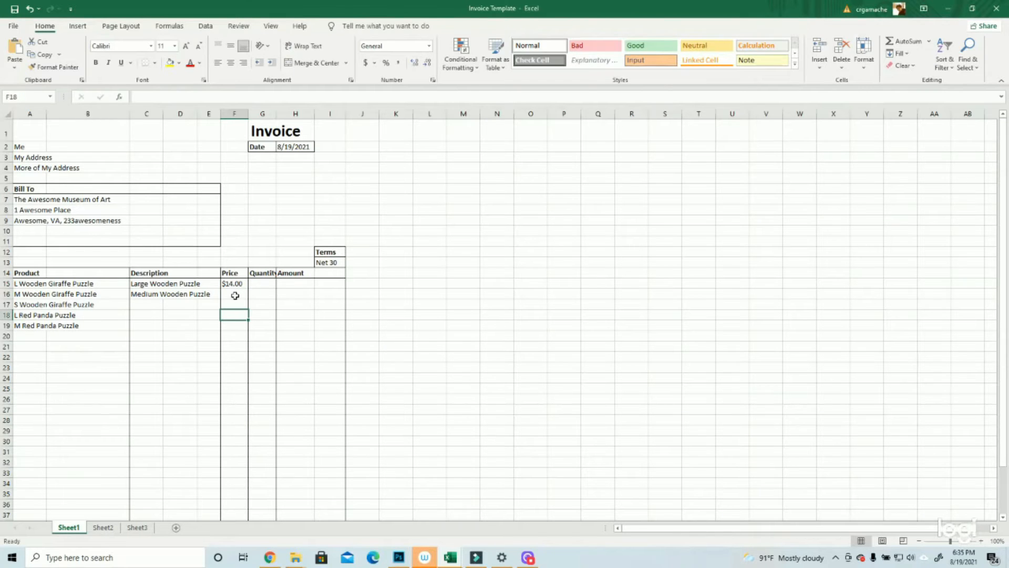
{"action": "left_click", "coordinate": [30, 9]}
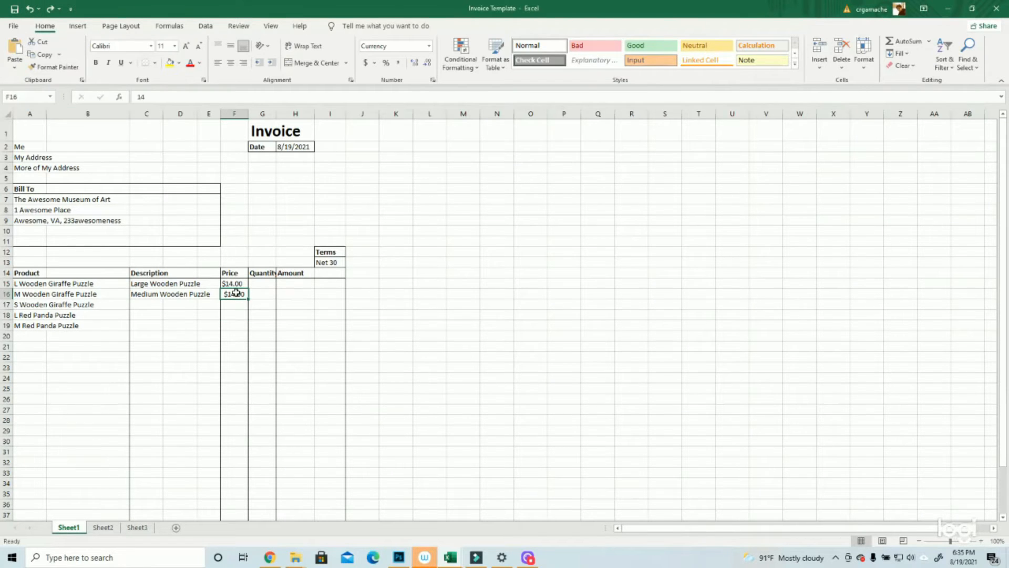
Step: Center the medium giraffe puzzle's price horizontally in cell F16
{"action": "left_click", "coordinate": [237, 311]}
{"action": "left_click", "coordinate": [238, 284]}
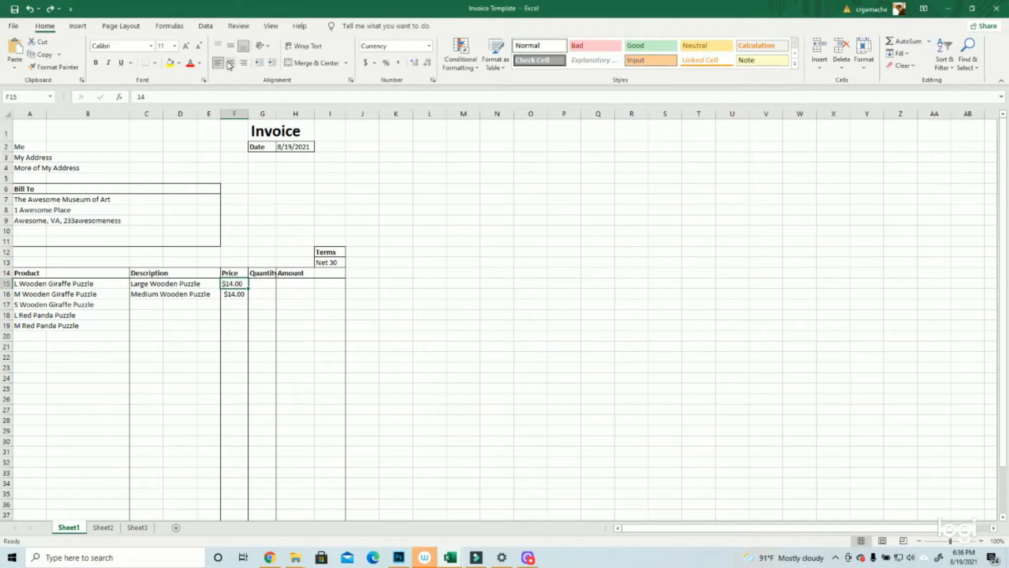
{"action": "left_click", "coordinate": [238, 296]}
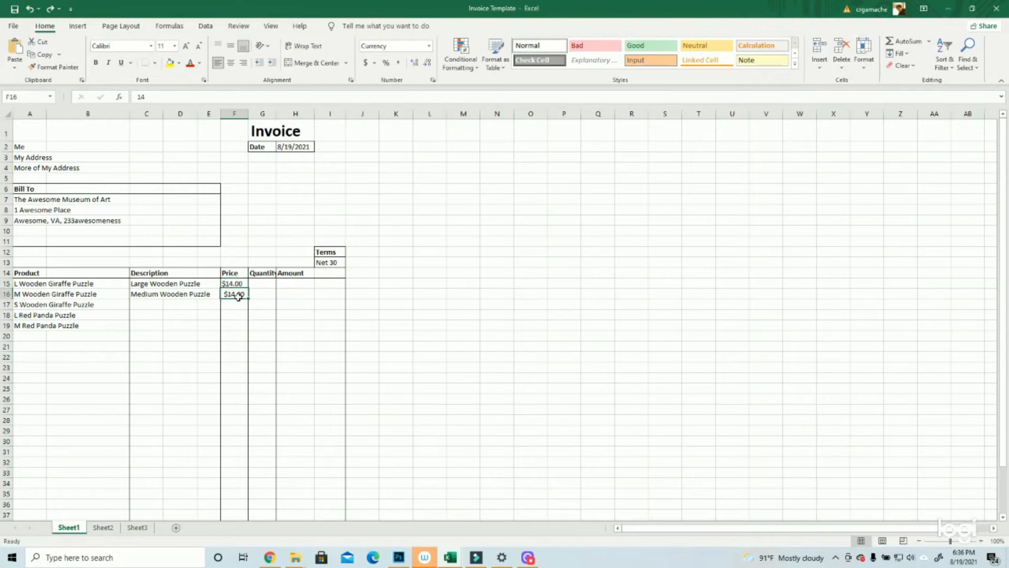
{"action": "left_click", "coordinate": [232, 64]}
{"action": "left_click", "coordinate": [231, 64]}
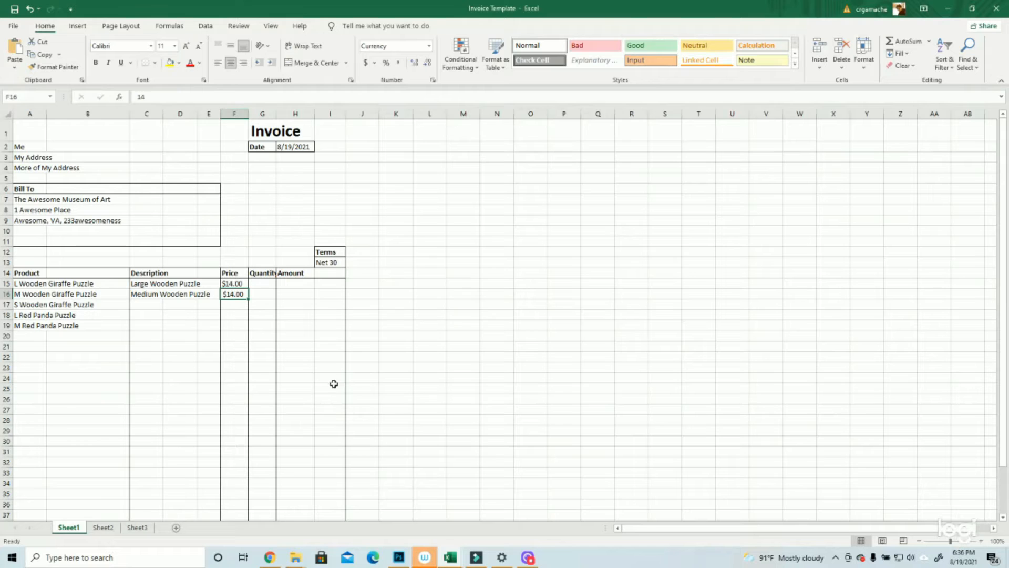
{"action": "left_click", "coordinate": [402, 325]}
Step: Copy the medium giraffe puzzle's price from F16 and paste it into cells F17 through F27
{"action": "left_click", "coordinate": [241, 303]}
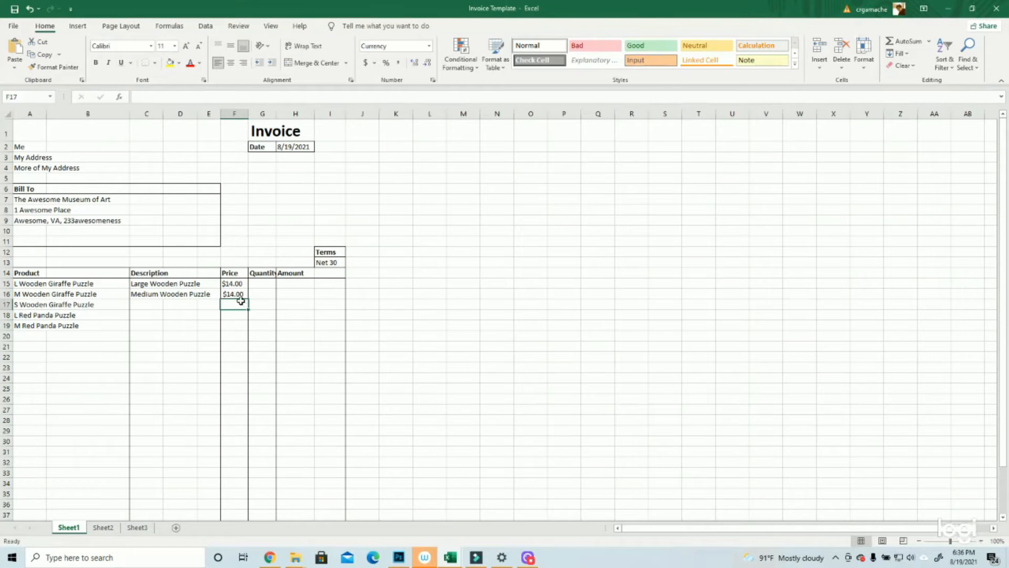
{"action": "left_click", "coordinate": [238, 294]}
{"action": "right_click", "coordinate": [238, 295]}
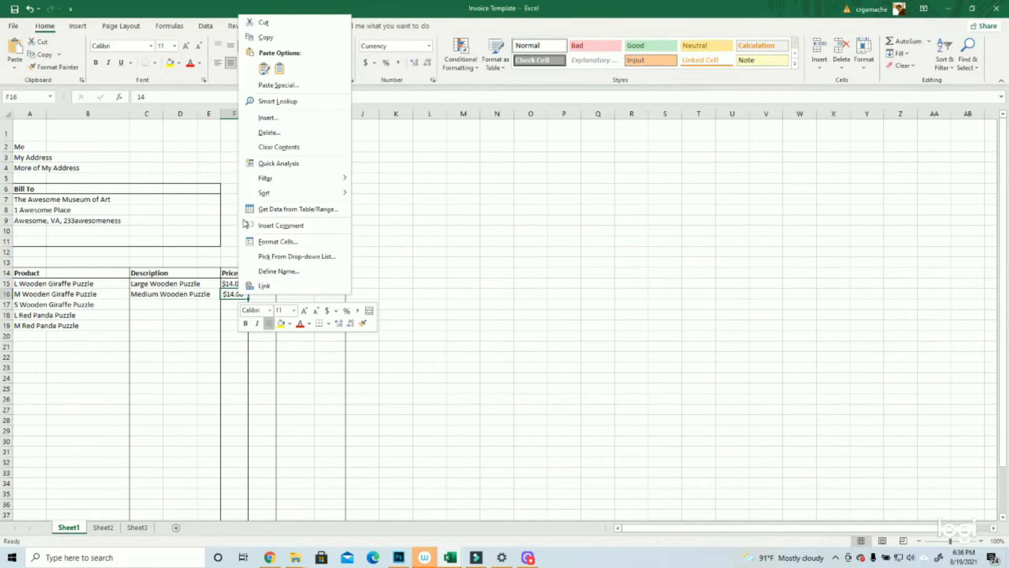
{"action": "left_click", "coordinate": [255, 36]}
{"action": "left_click_drag", "start_coordinate": [236, 304], "coordinate": [232, 413]}
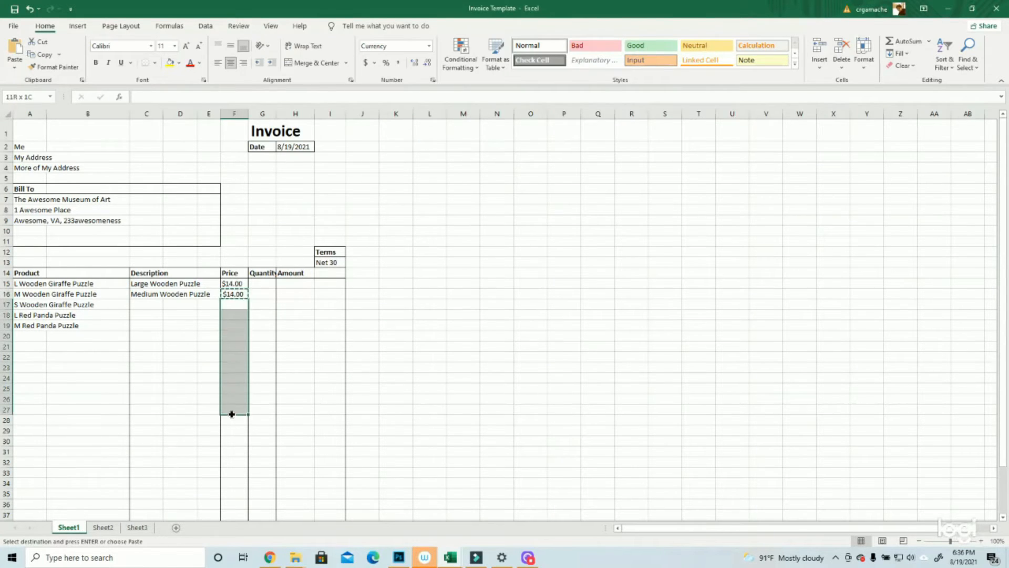
{"action": "right_click", "coordinate": [237, 363]}
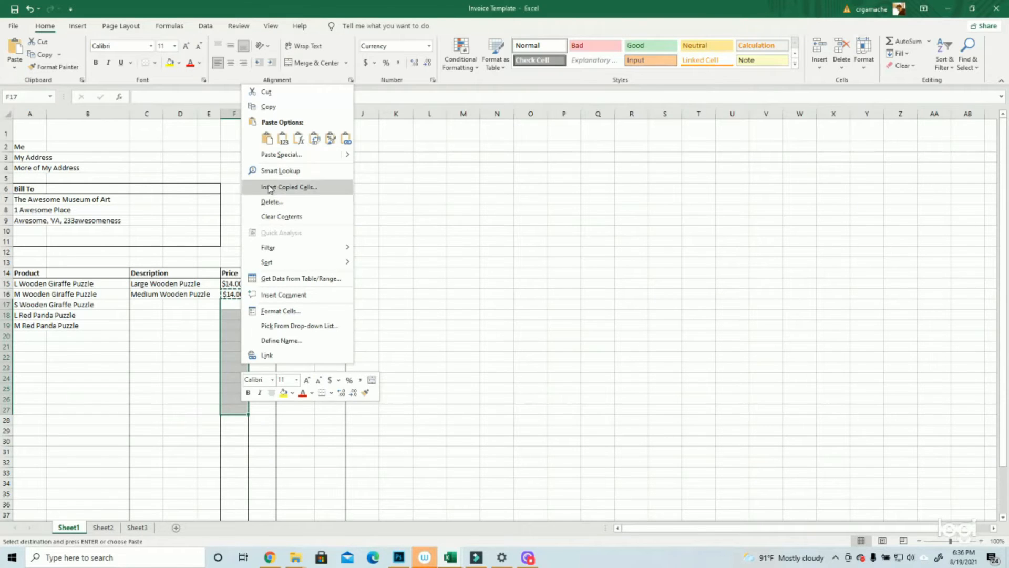
{"action": "left_click", "coordinate": [267, 139]}
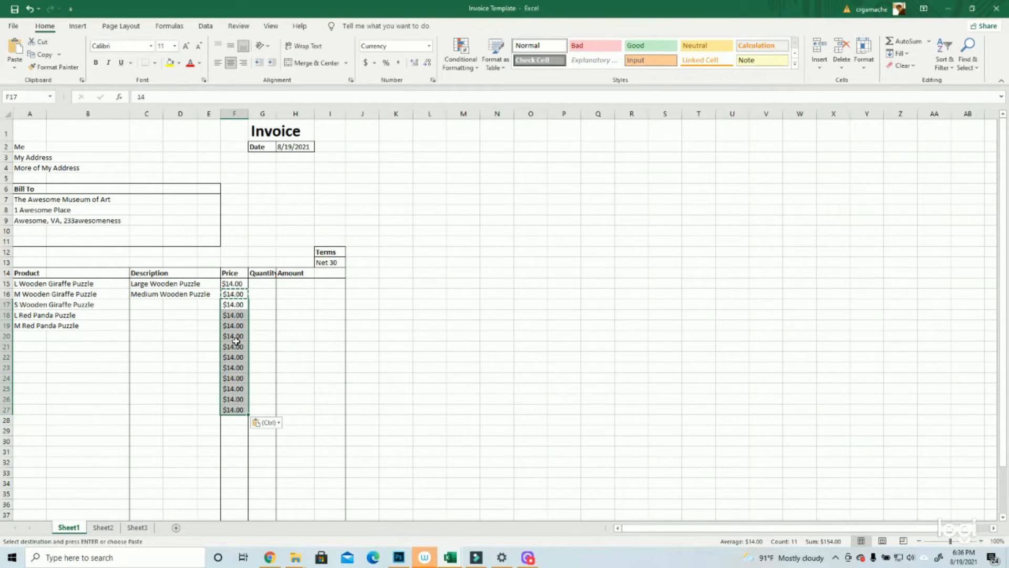
{"action": "left_click", "coordinate": [414, 316]}
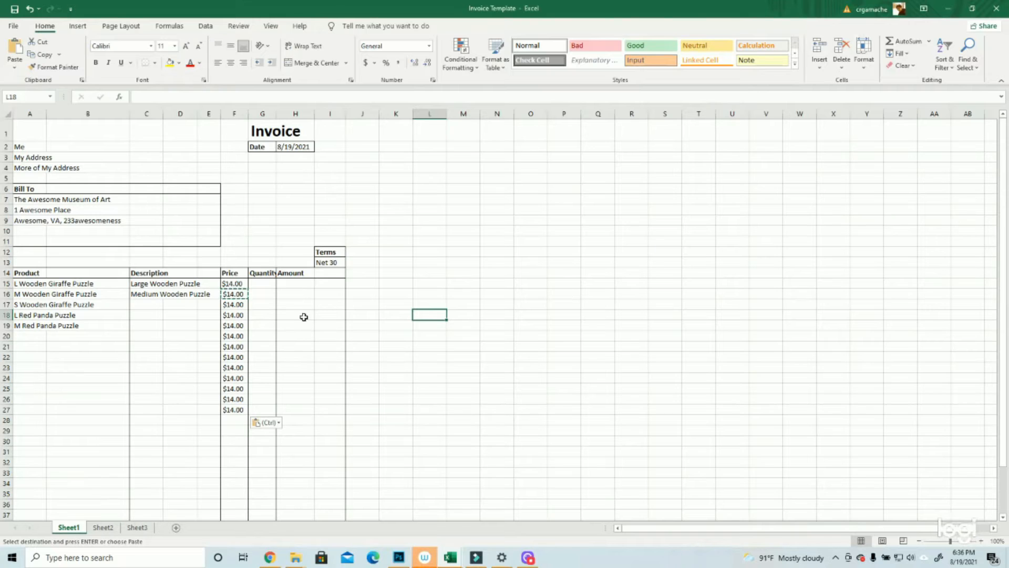
Step: Enter a quantity of 8 for the large giraffe puzzle in G15 and right-align it
{"action": "left_click", "coordinate": [267, 283]}
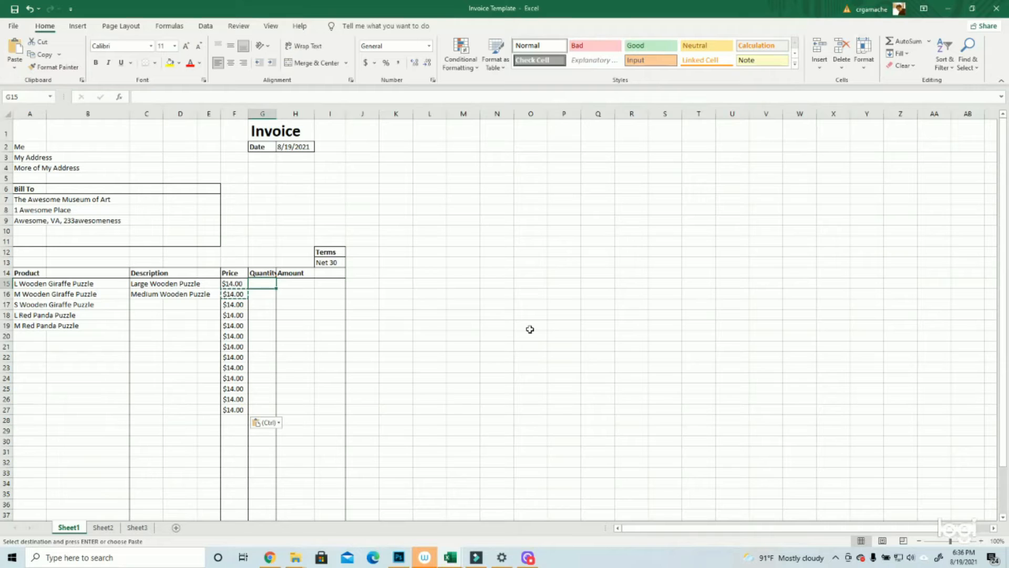
{"action": "type", "text": "8"}
{"action": "key", "text": "Return"}
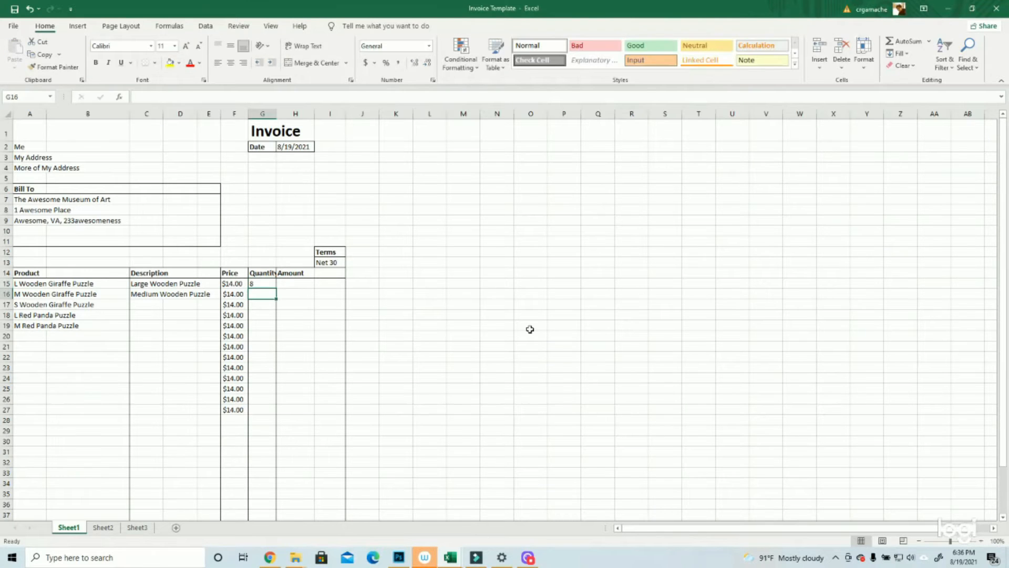
{"action": "left_click", "coordinate": [266, 284]}
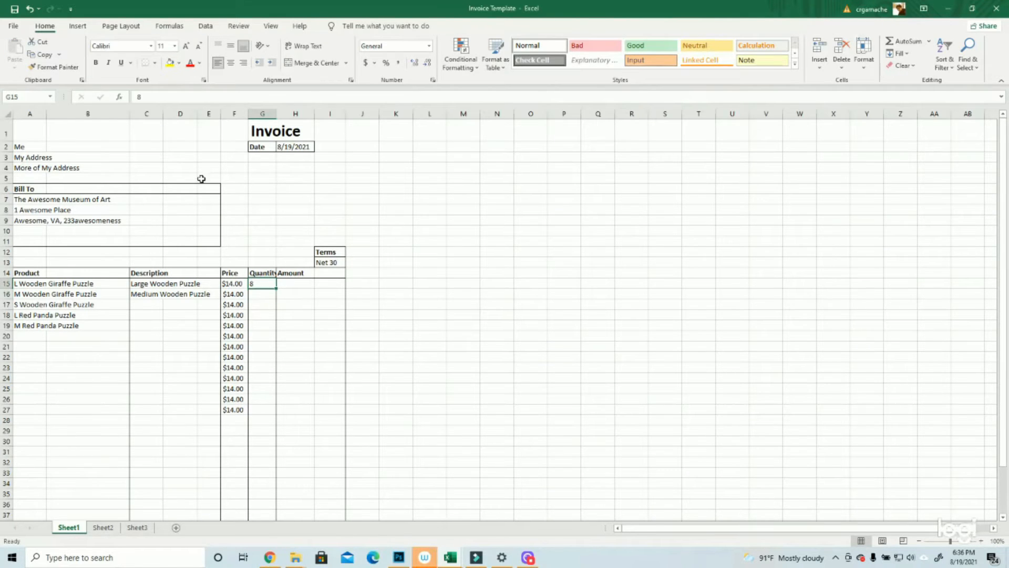
{"action": "left_click", "coordinate": [242, 63]}
Step: Enter quantities of 10, 25 and 15 in cells G16 through G18 and right-align the quantity in G17
{"action": "left_click", "coordinate": [265, 293]}
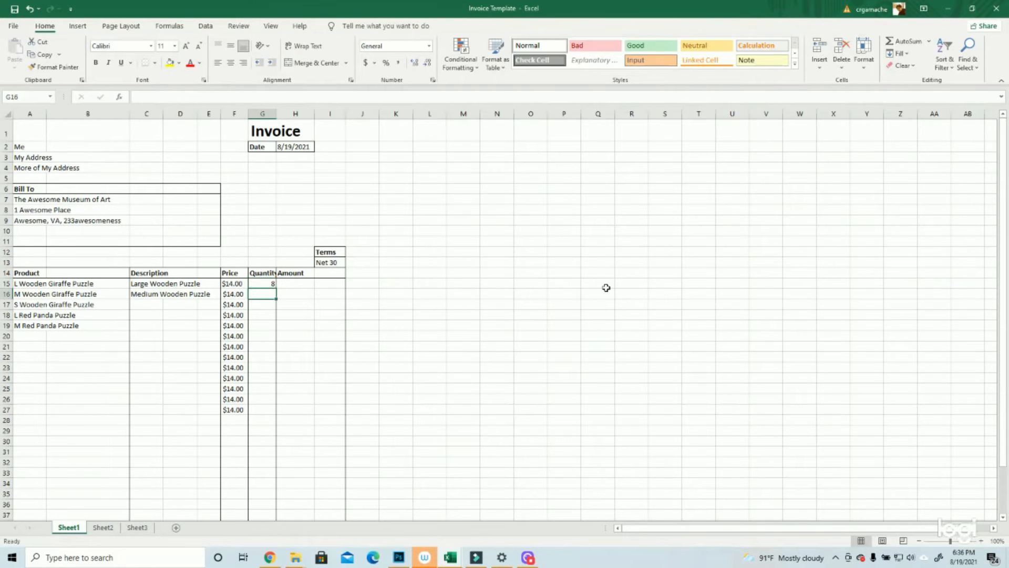
{"action": "type", "text": "10"}
{"action": "key", "text": "Return"}
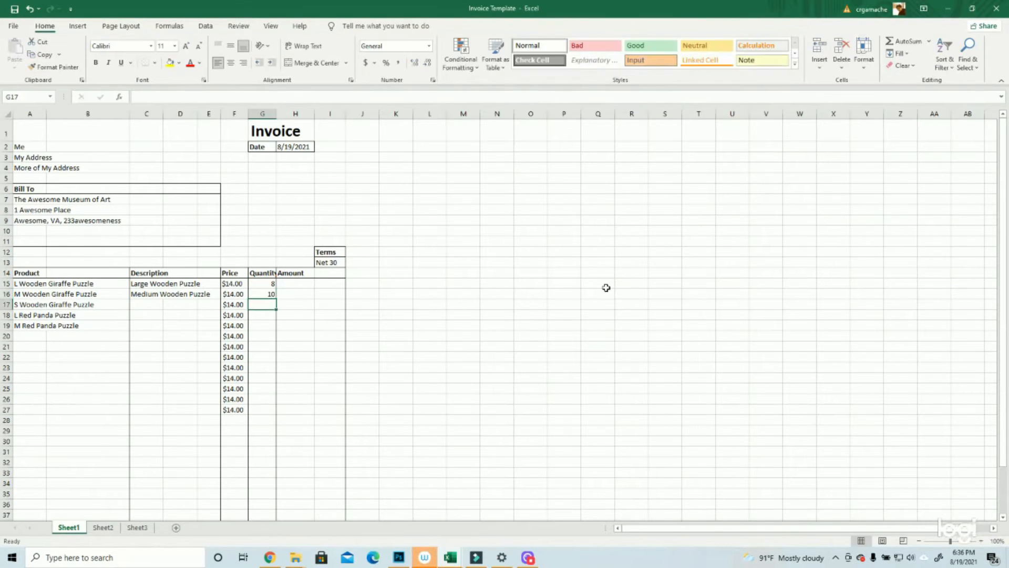
{"action": "type", "text": "25"}
{"action": "key", "text": "Return"}
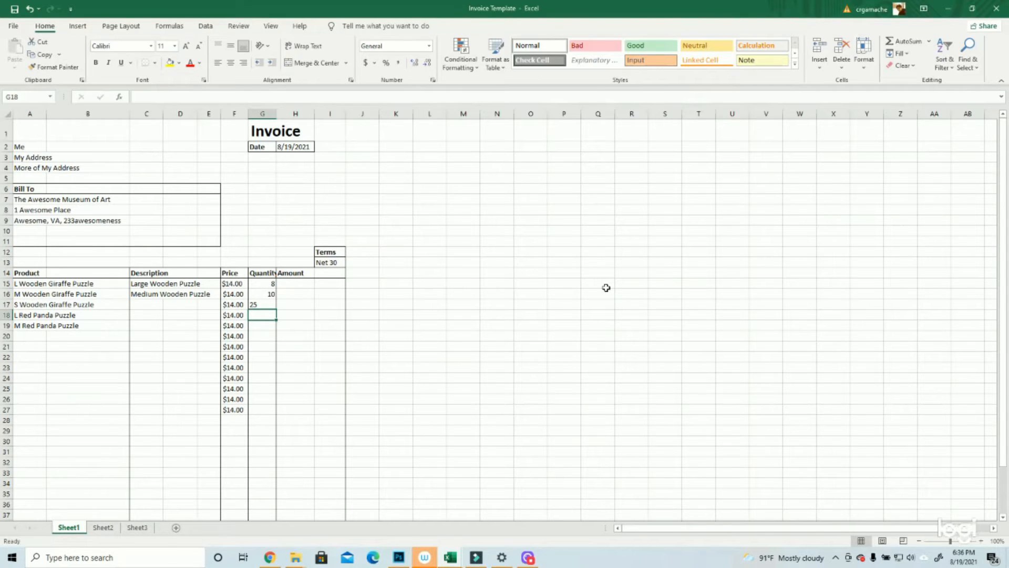
{"action": "type", "text": "15"}
{"action": "key", "text": "Return"}
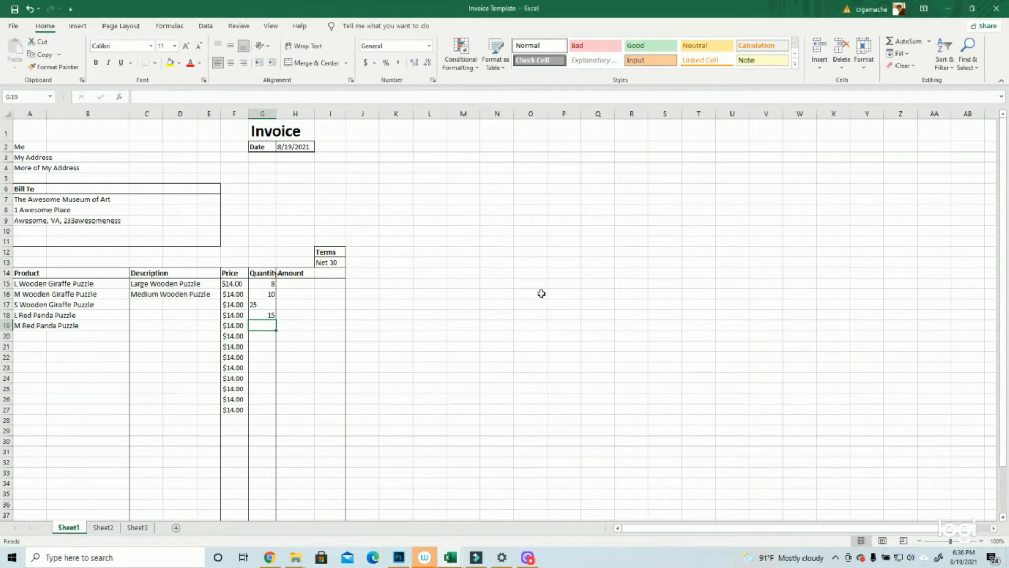
{"action": "left_click", "coordinate": [271, 305]}
{"action": "left_click", "coordinate": [243, 63]}
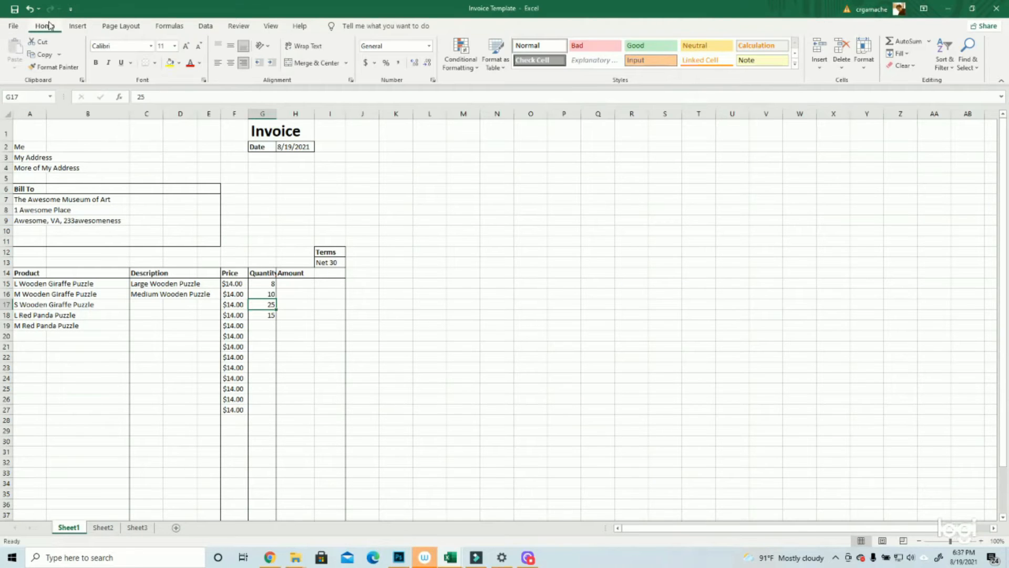
Step: Enter the amounts $112.00 in I15 and $140.00 in I16 for the large and medium giraffe puzzles
{"action": "left_click_drag", "start_coordinate": [268, 283], "coordinate": [264, 315]}
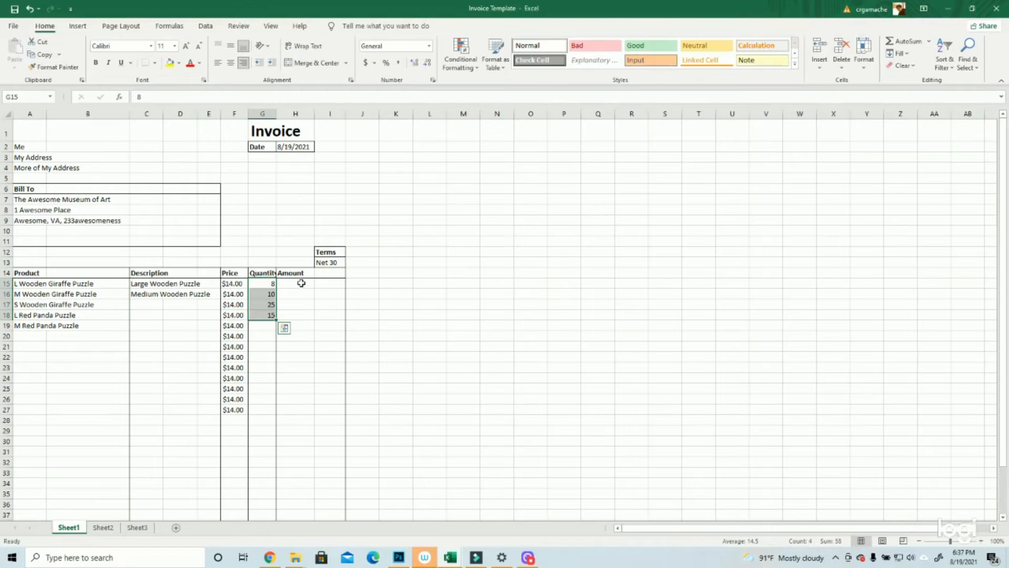
{"action": "left_click", "coordinate": [299, 284]}
{"action": "left_click", "coordinate": [337, 285]}
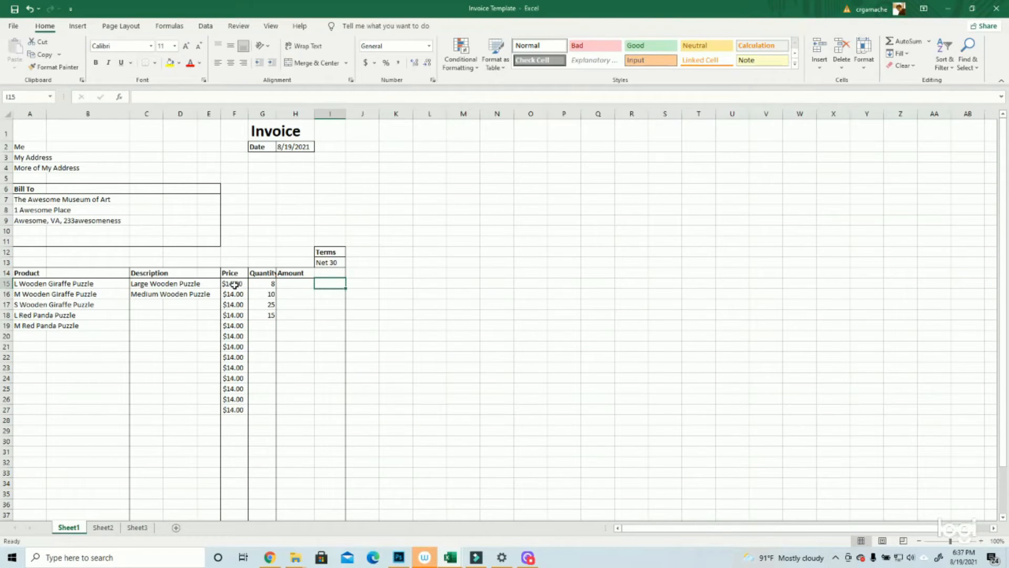
{"action": "left_click", "coordinate": [270, 284]}
{"action": "left_click", "coordinate": [231, 284]}
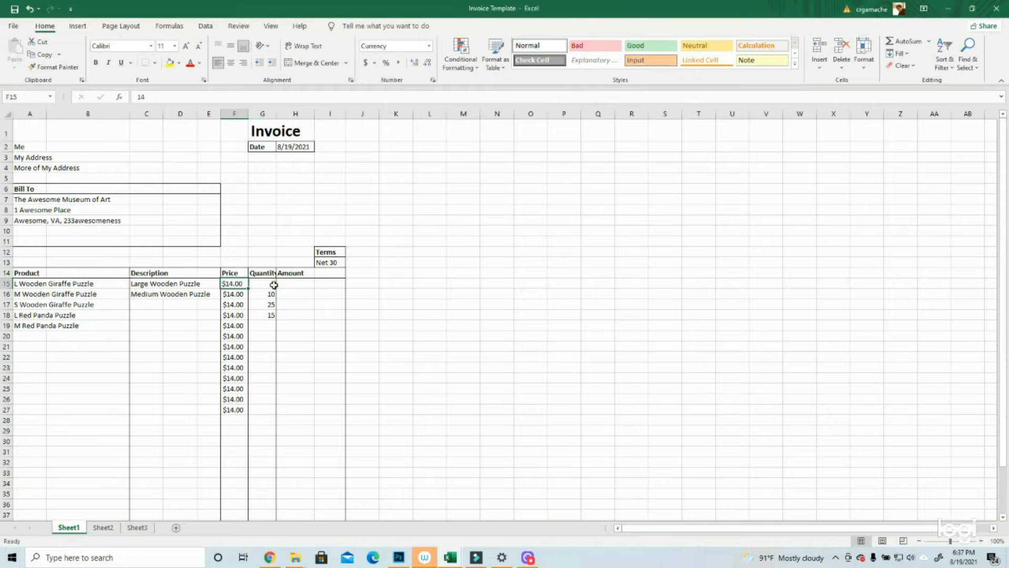
{"action": "left_click", "coordinate": [335, 282]}
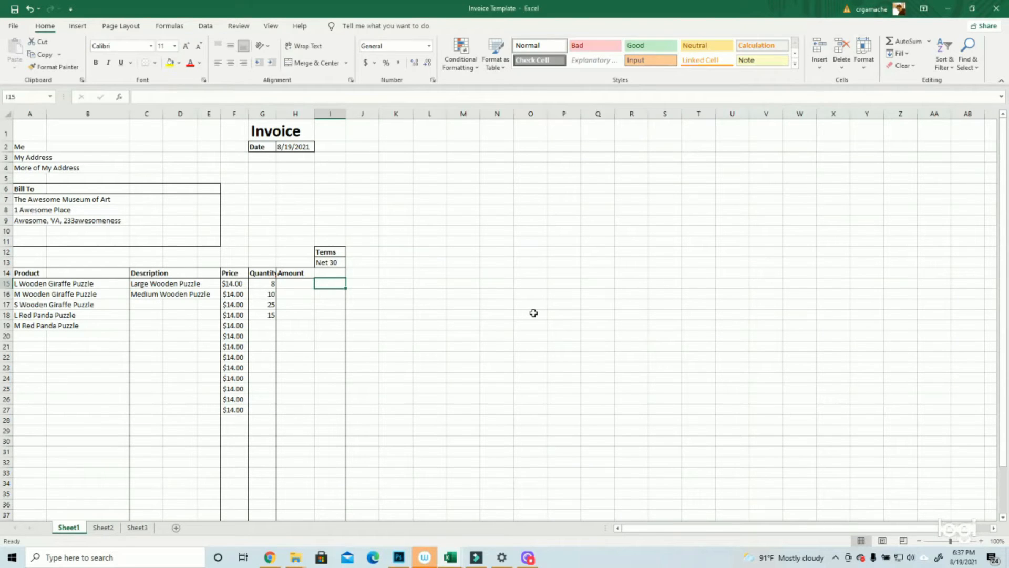
{"action": "type", "text": "$"}
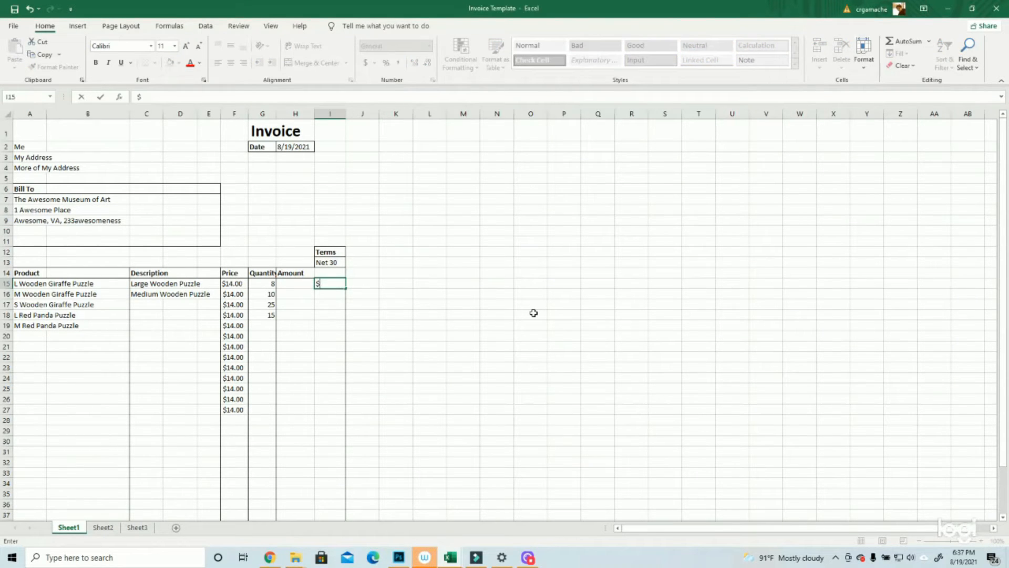
{"action": "type", "text": "112.00"}
{"action": "key", "text": "Return"}
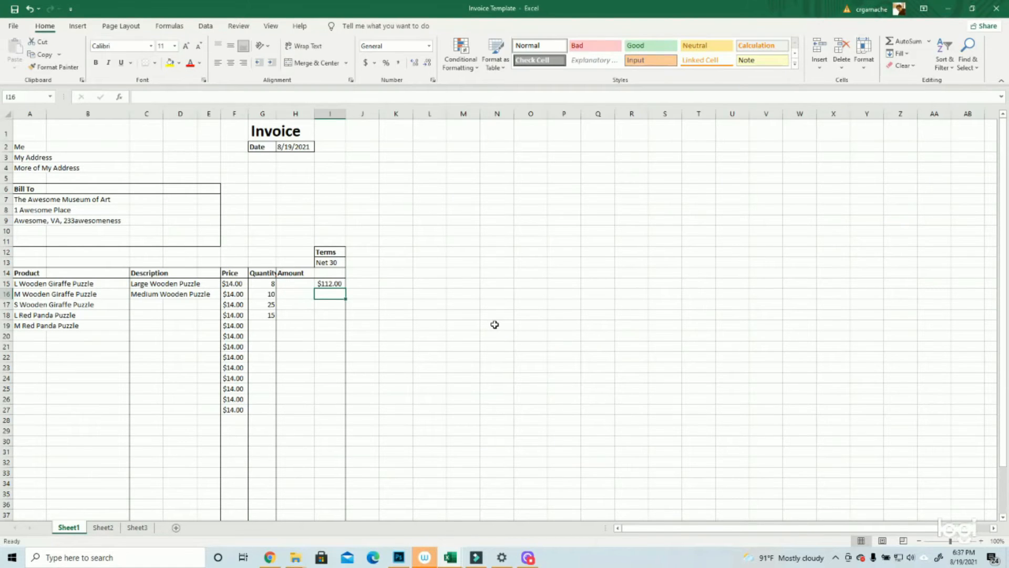
{"action": "type", "text": "$140.00"}
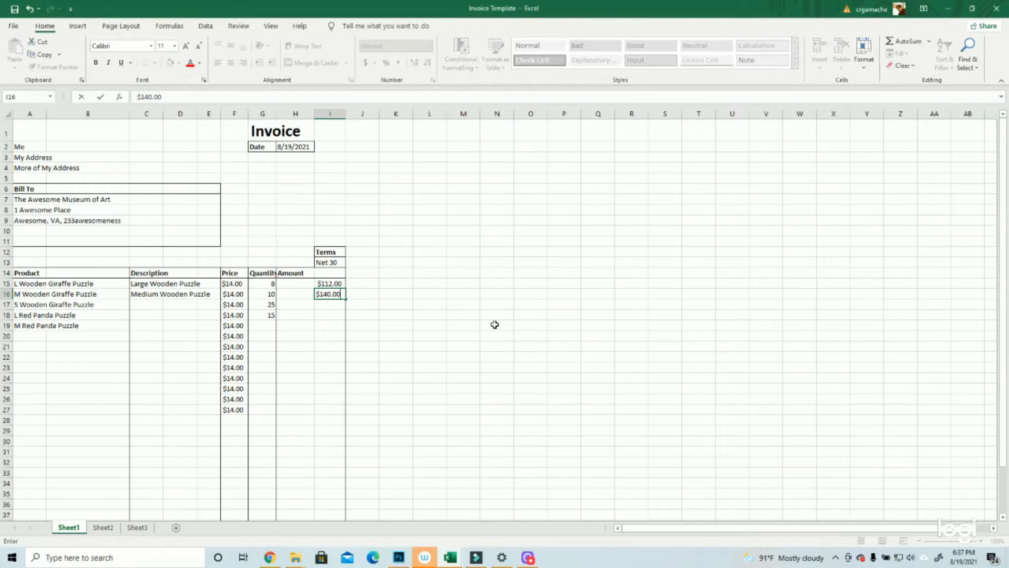
{"action": "key", "text": "Return"}
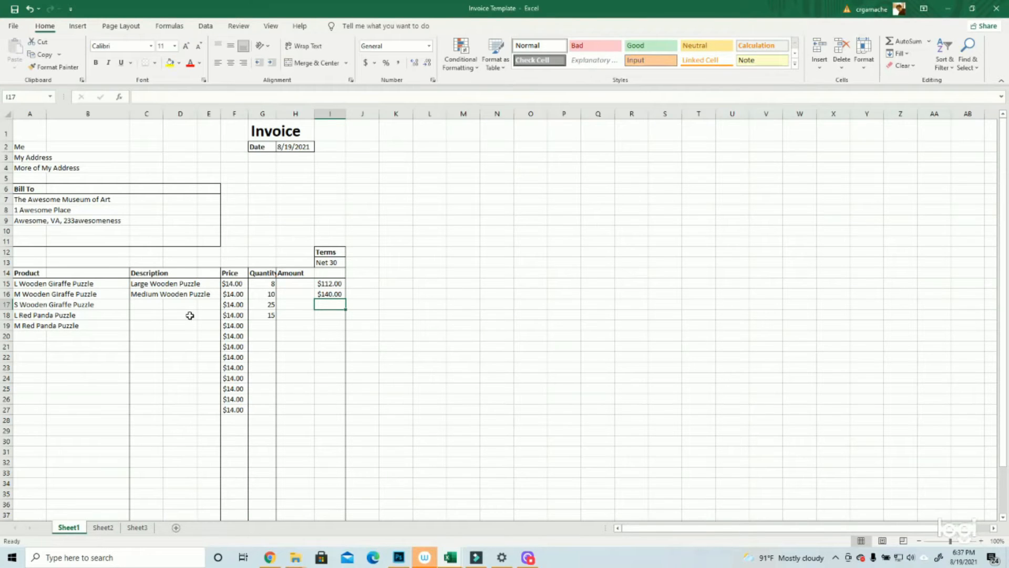
Step: Change the quantities of the small giraffe puzzle in G17 to 14 and the large red panda puzzle in G18 to 12
{"action": "left_click", "coordinate": [261, 308]}
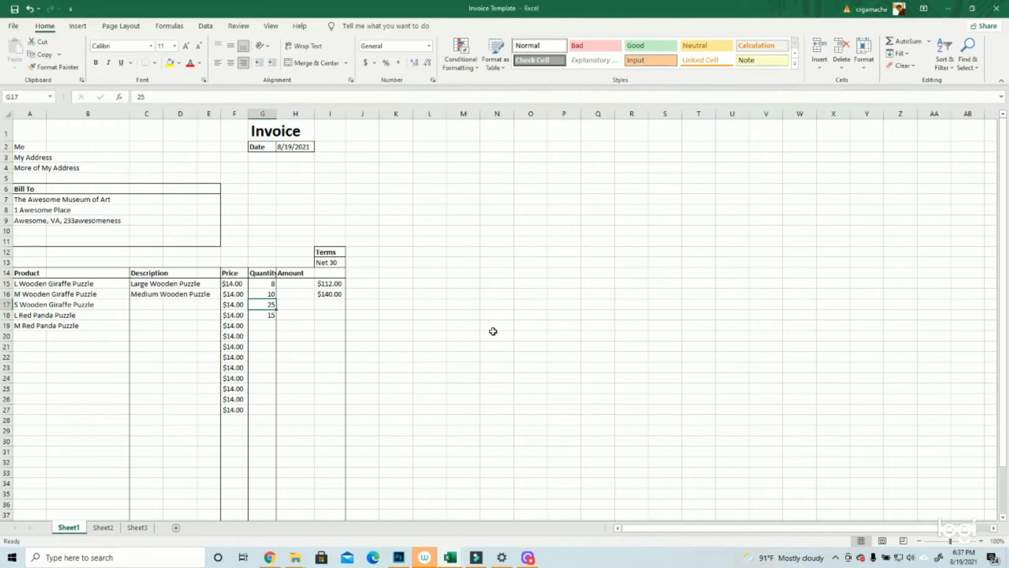
{"action": "type", "text": "14"}
{"action": "key", "text": "Return"}
{"action": "type", "text": "12"}
{"action": "key", "text": "Return"}
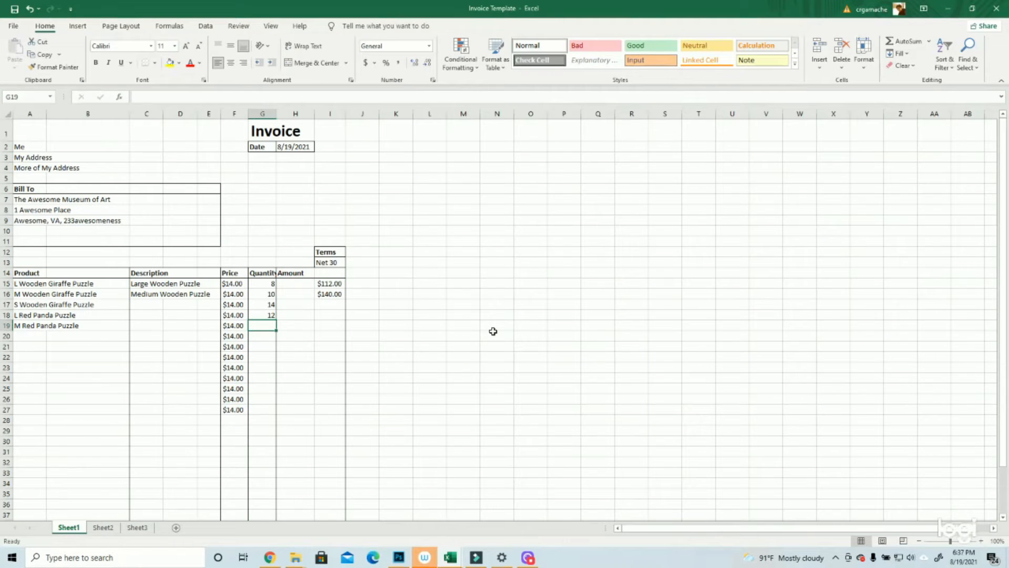
Step: Enter the amounts $196.00 in I17 and 168.00 in I18
{"action": "left_click", "coordinate": [334, 305]}
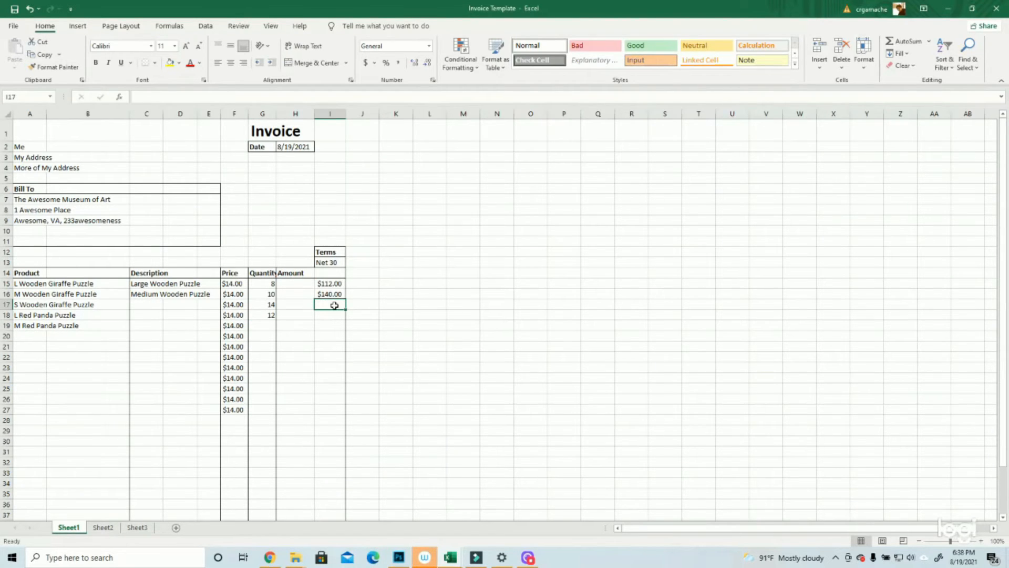
{"action": "type", "text": "$196.00"}
{"action": "key", "text": "Return"}
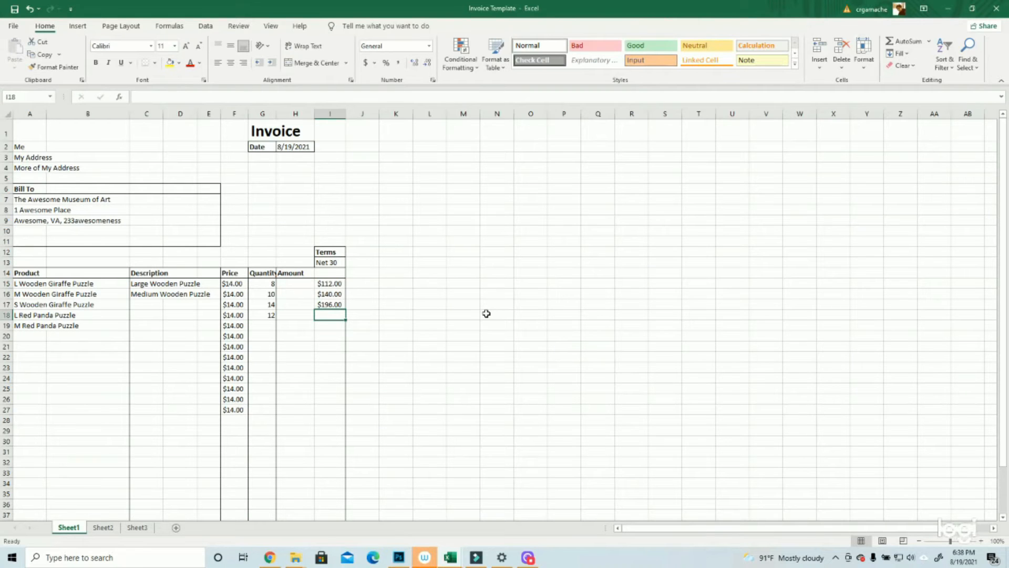
{"action": "type", "text": "168.00"}
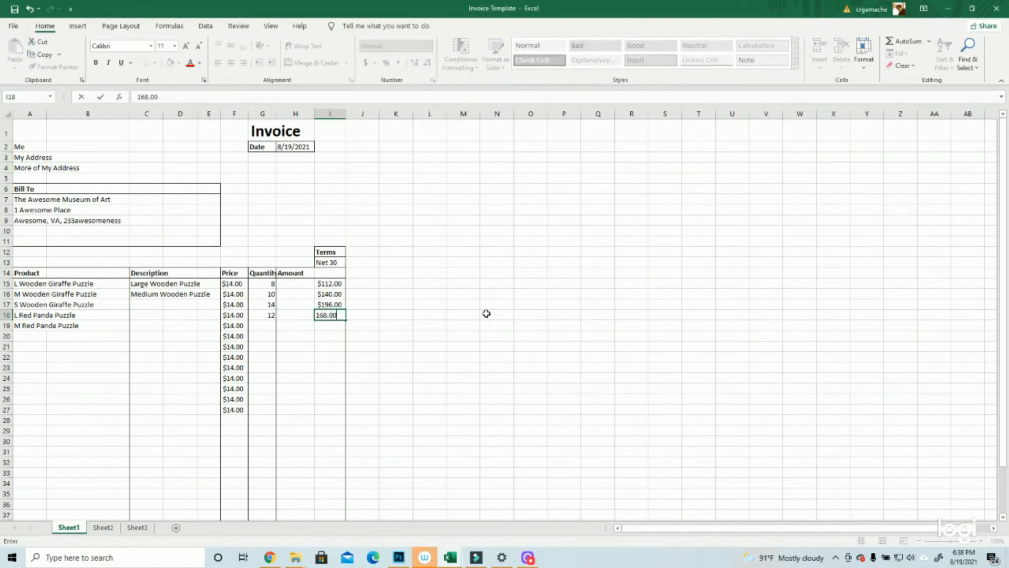
{"action": "key", "text": "Return"}
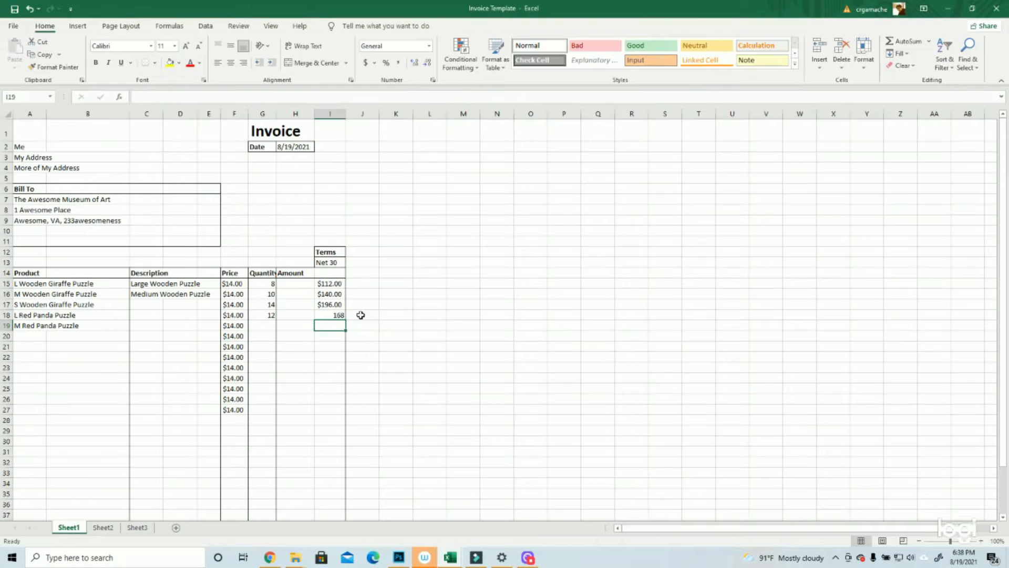
Step: Re-enter the large red panda puzzle's amount in I18 as $168.00 with the dollar sign
{"action": "left_click", "coordinate": [337, 317]}
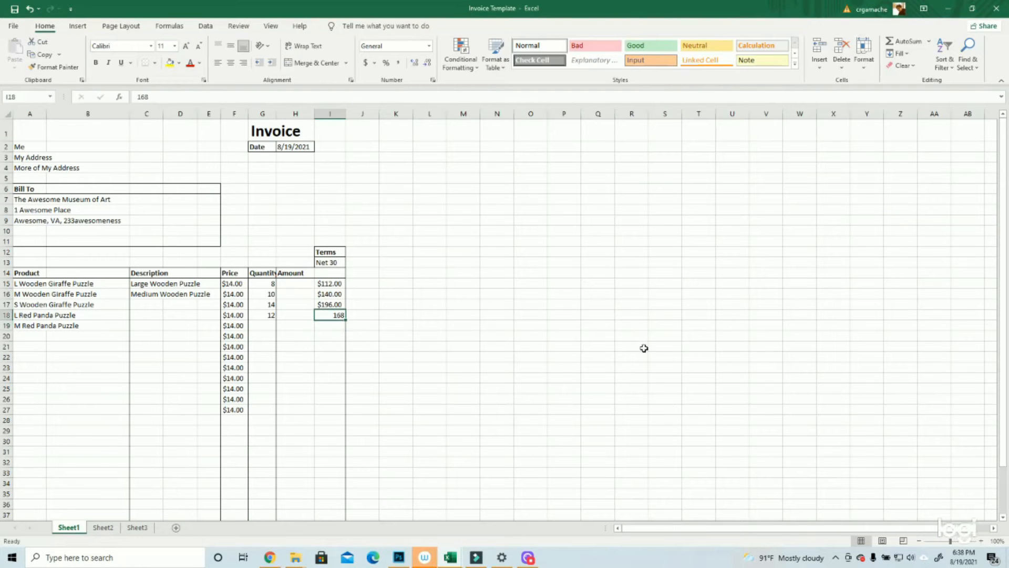
{"action": "key", "text": "BackSpace"}
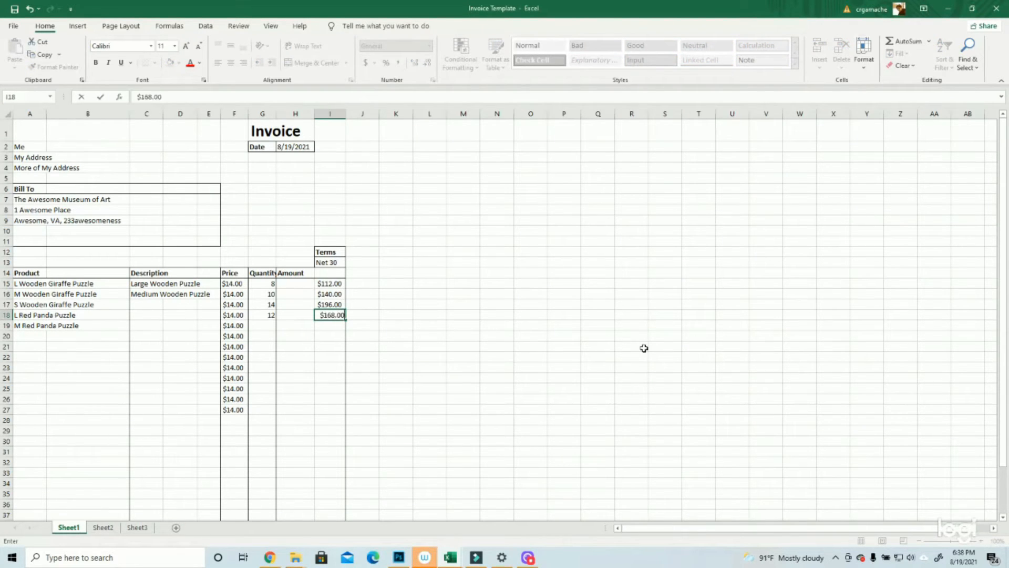
{"action": "type", "text": "$168.00"}
{"action": "key", "text": "Return"}
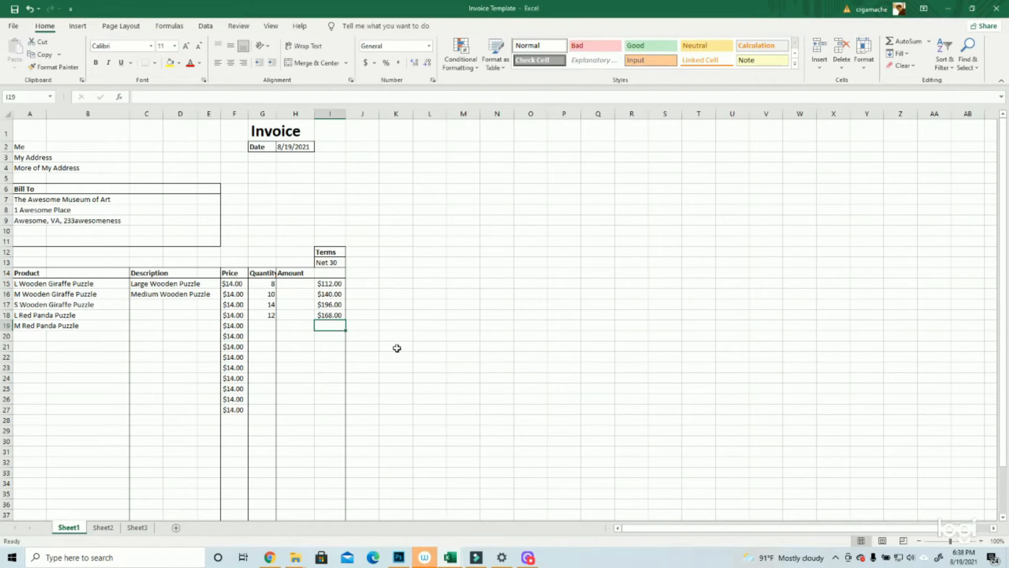
Step: Review the amounts in I15 through I18, the first line item, and the Subtotal, Tax and Total Due rows
{"action": "left_click_drag", "start_coordinate": [333, 284], "coordinate": [333, 315]}
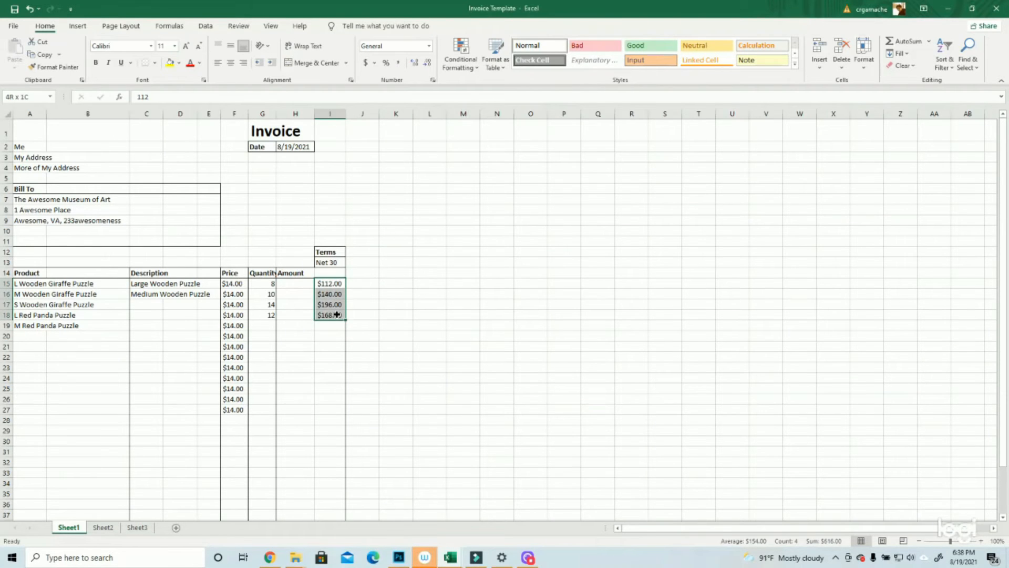
{"action": "left_click", "coordinate": [326, 346]}
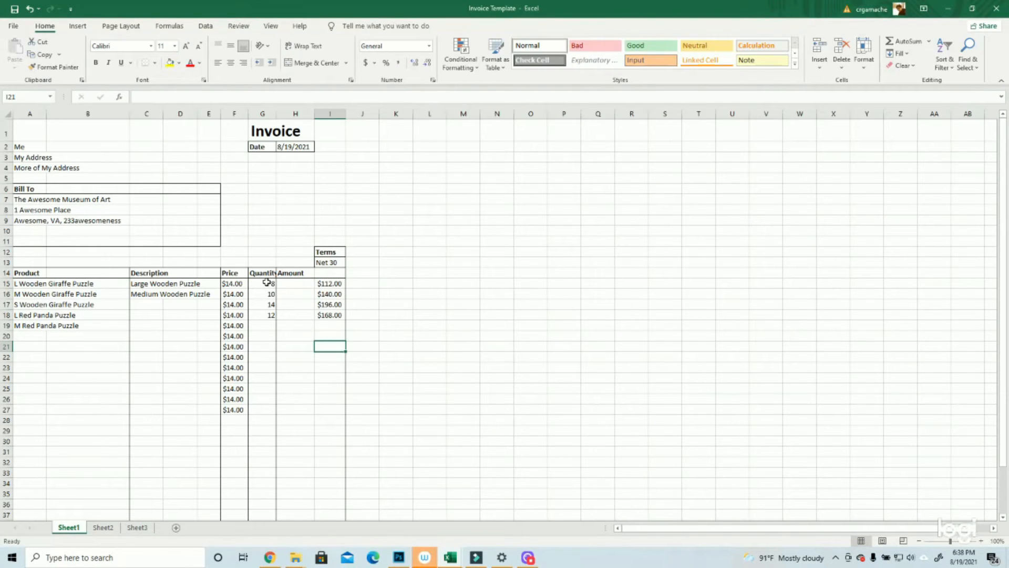
{"action": "left_click_drag", "start_coordinate": [36, 283], "coordinate": [334, 284]}
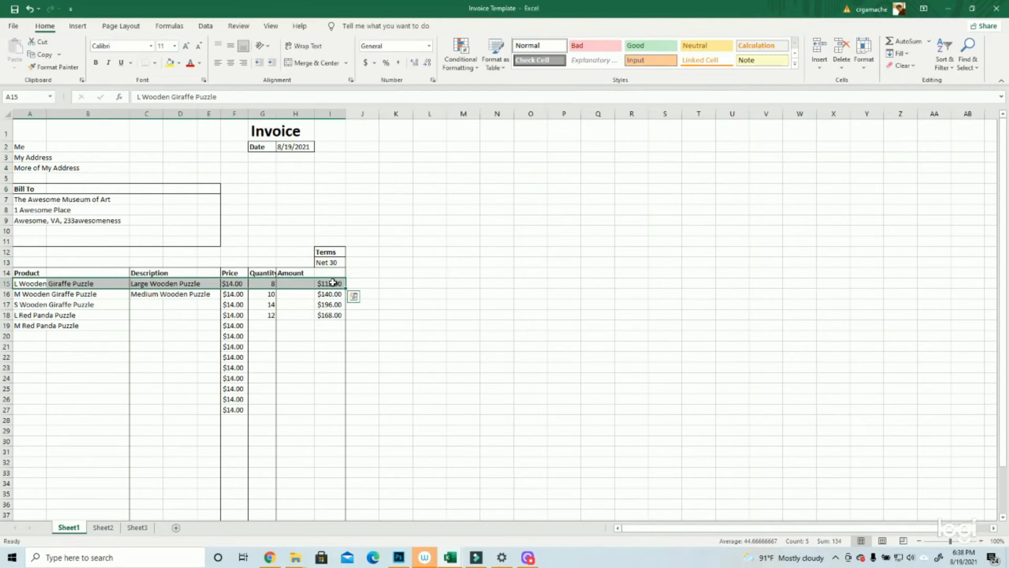
{"action": "left_click", "coordinate": [329, 357]}
{"action": "scroll", "coordinate": [337, 353], "scroll_direction": "down", "scroll_amount": 3}
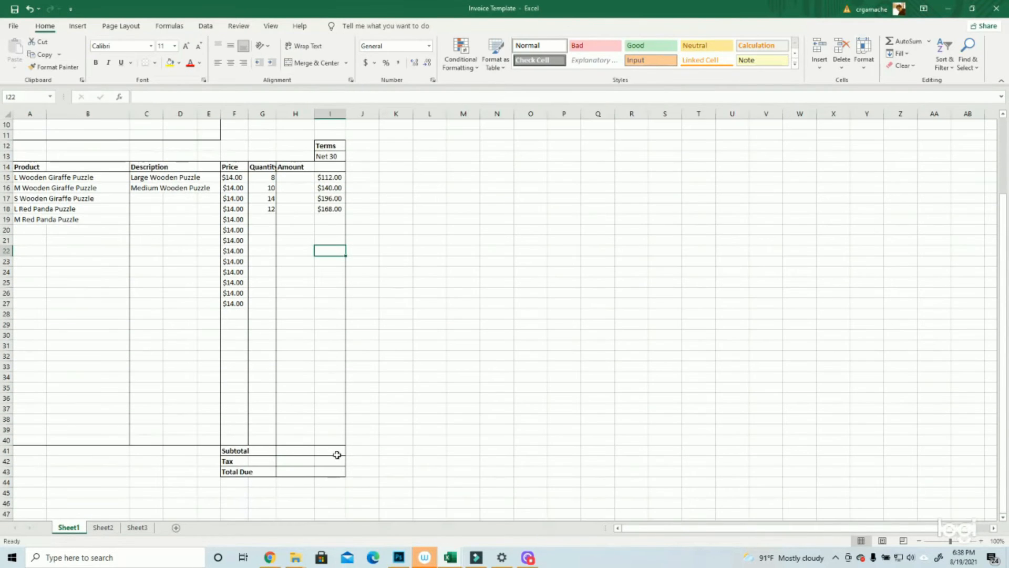
Step: Check the amount cells in I41 through I43 for the Subtotal, Tax and Total Due rows
{"action": "left_click_drag", "start_coordinate": [329, 177], "coordinate": [330, 251]}
{"action": "left_click", "coordinate": [329, 451]}
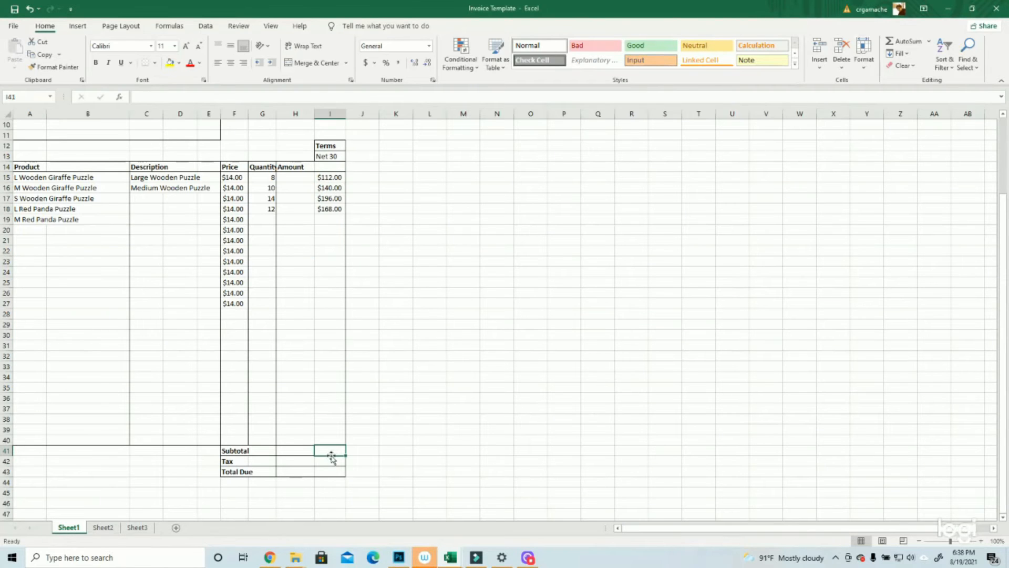
{"action": "left_click", "coordinate": [332, 463]}
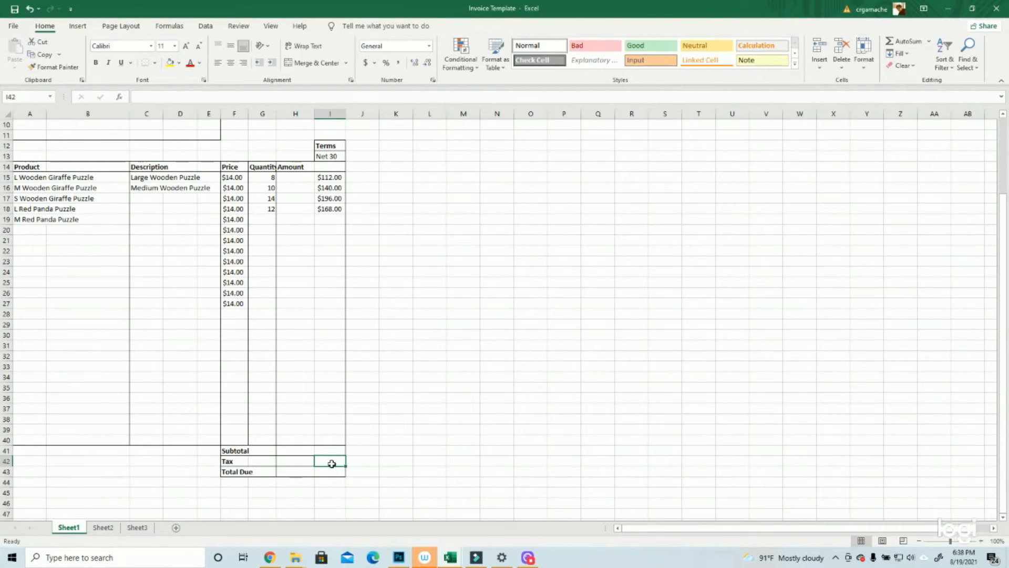
{"action": "left_click_drag", "start_coordinate": [331, 448], "coordinate": [333, 466]}
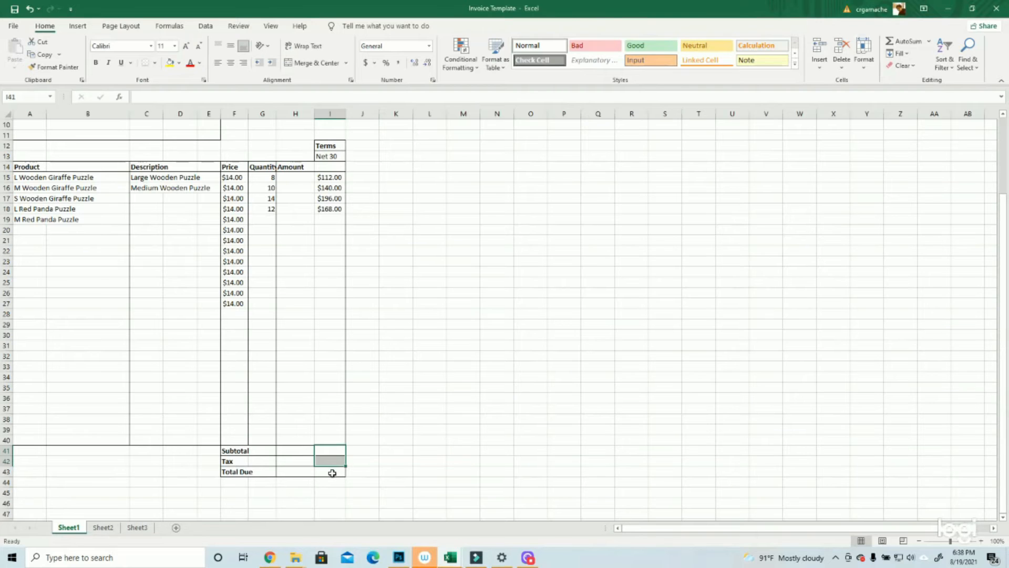
{"action": "left_click", "coordinate": [332, 472]}
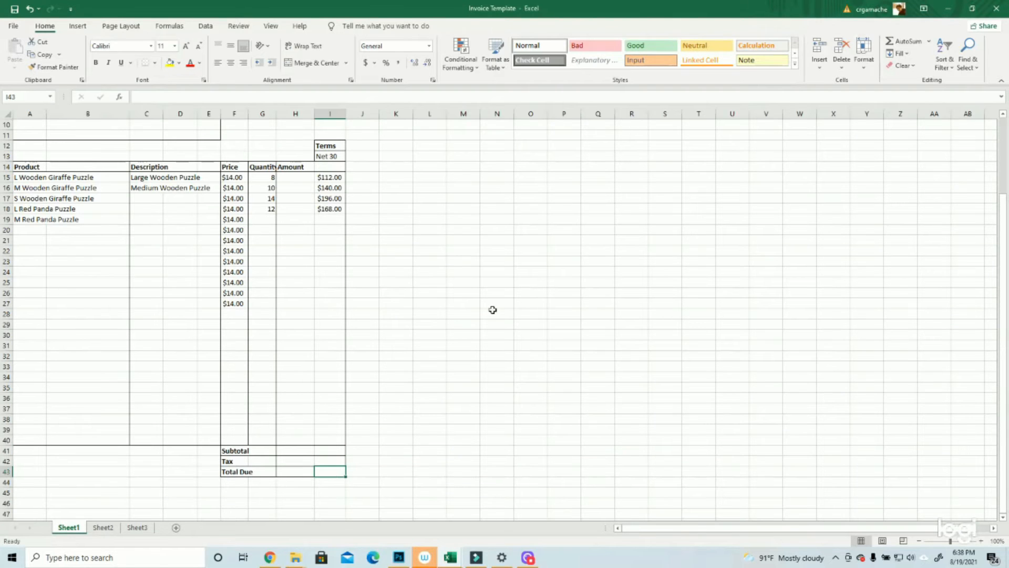
Step: Review the invoice from the sender and Bill To details through the amounts in I15:I18 to the totals rows
{"action": "scroll", "coordinate": [425, 403], "scroll_direction": "up", "scroll_amount": 3}
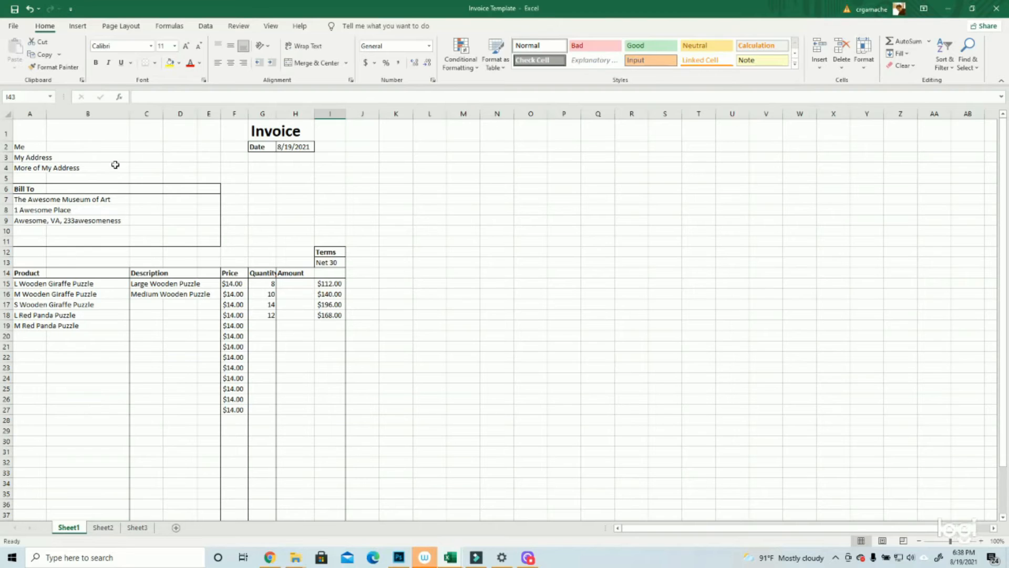
{"action": "scroll", "coordinate": [416, 229], "scroll_direction": "down", "scroll_amount": 3}
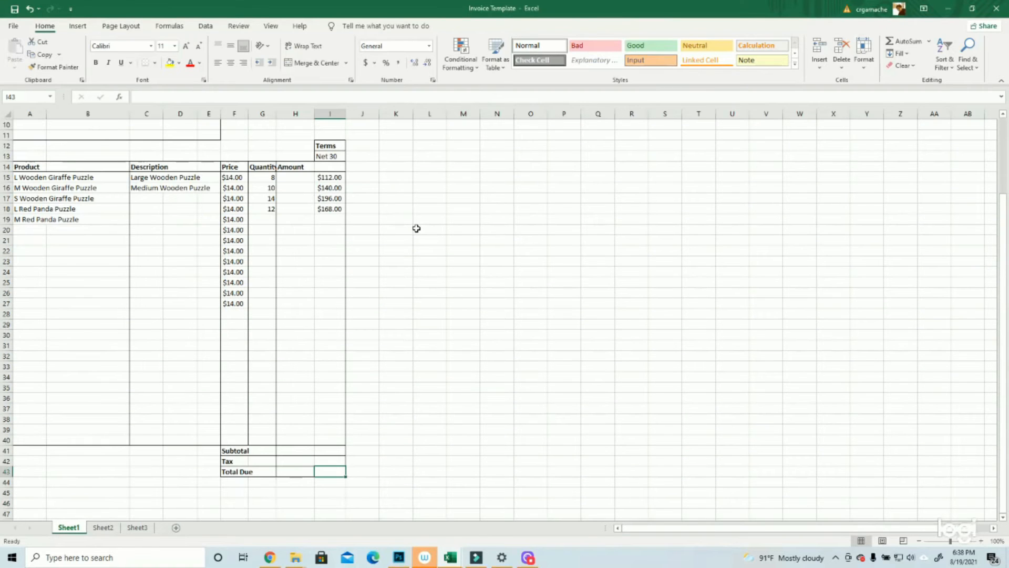
{"action": "scroll", "coordinate": [362, 304], "scroll_direction": "up", "scroll_amount": 3}
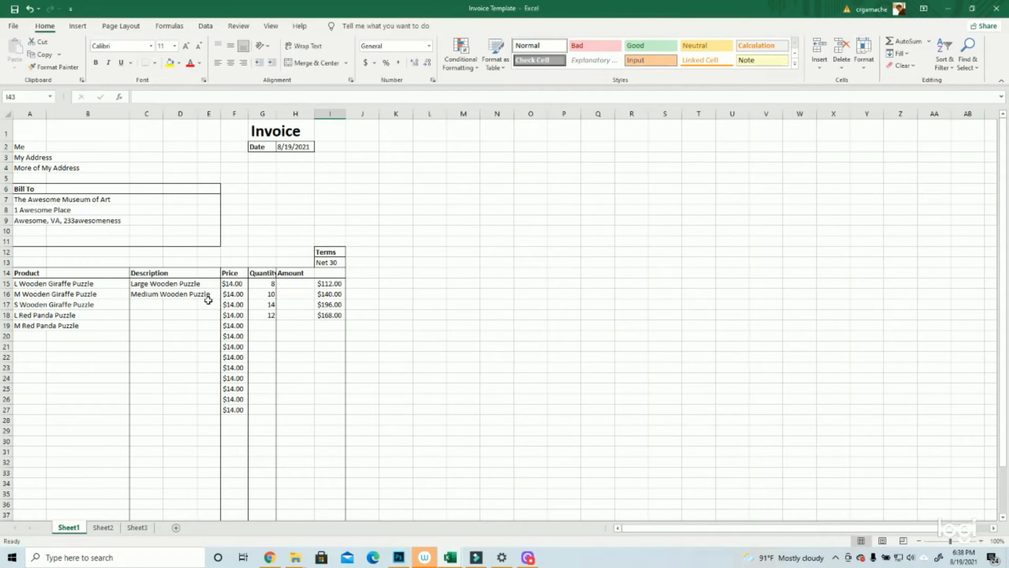
{"action": "left_click_drag", "start_coordinate": [333, 285], "coordinate": [337, 316]}
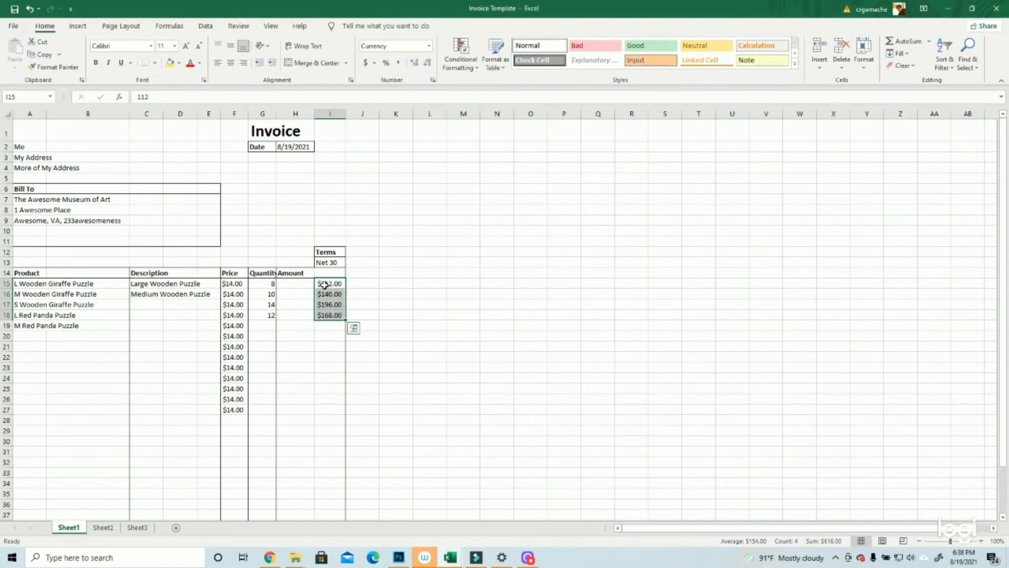
{"action": "left_click", "coordinate": [449, 232]}
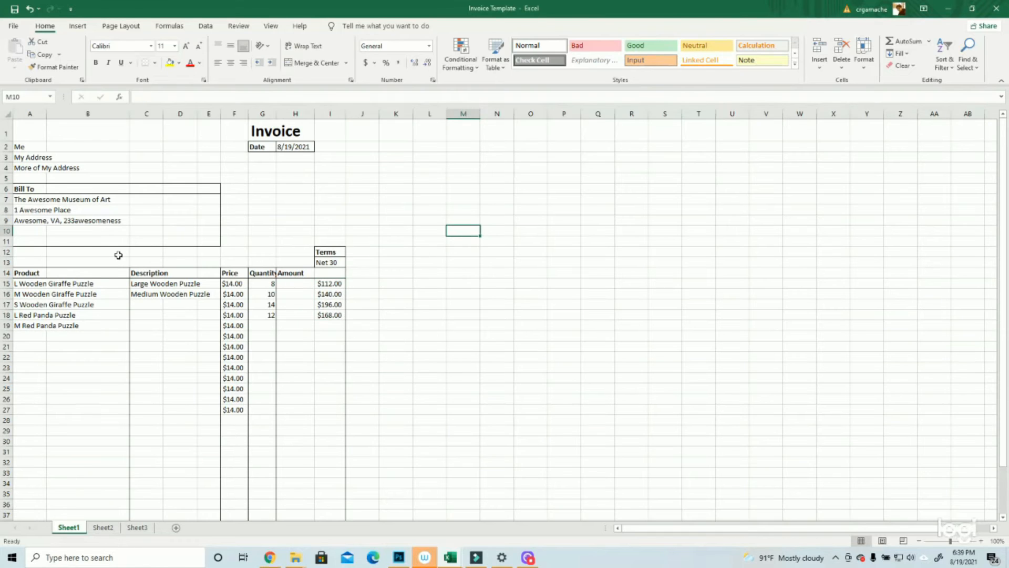
{"action": "scroll", "coordinate": [112, 347], "scroll_direction": "down", "scroll_amount": 2}
{"action": "scroll", "coordinate": [50, 207], "scroll_direction": "up", "scroll_amount": 2}
{"action": "scroll", "coordinate": [59, 302], "scroll_direction": "down", "scroll_amount": 3}
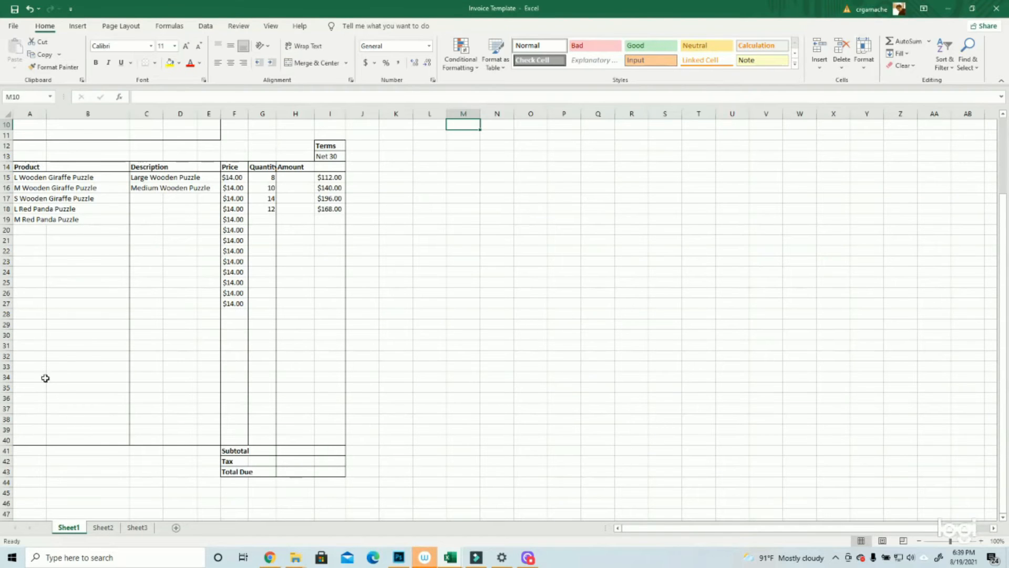
Step: Insert four blank rows at row 31 to lengthen the line-item table
{"action": "left_click", "coordinate": [7, 346]}
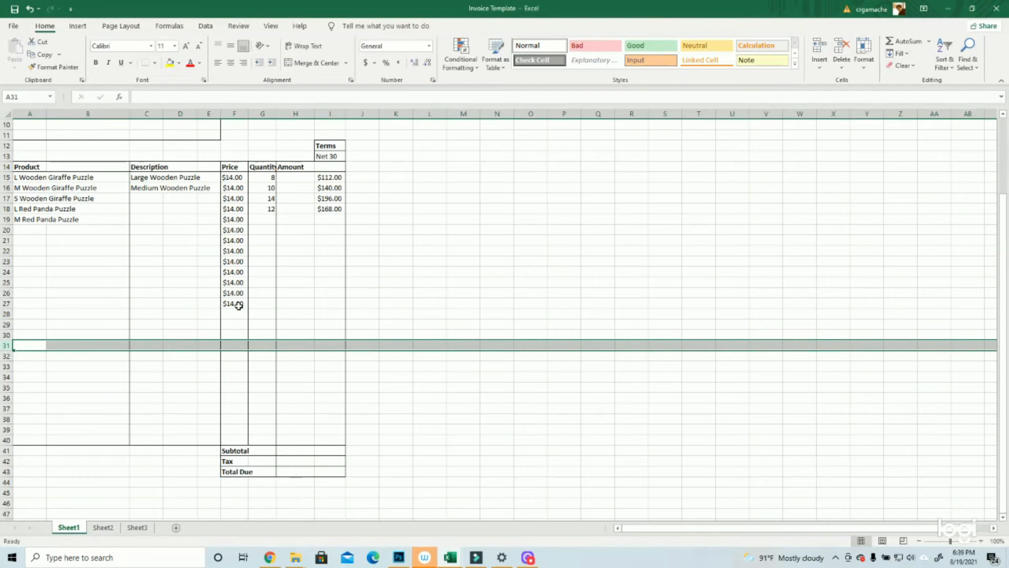
{"action": "right_click", "coordinate": [7, 347]}
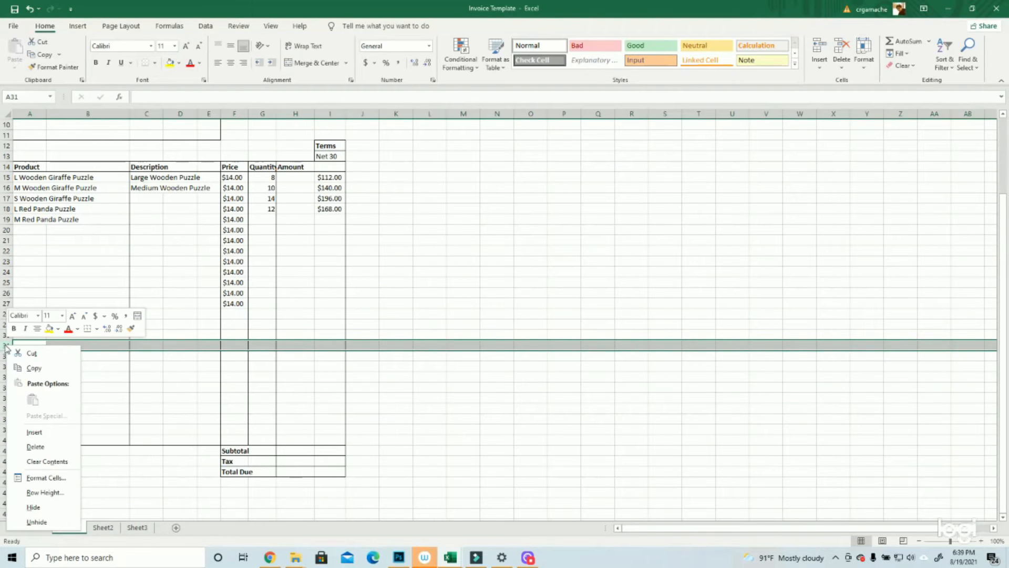
{"action": "key", "text": "Escape"}
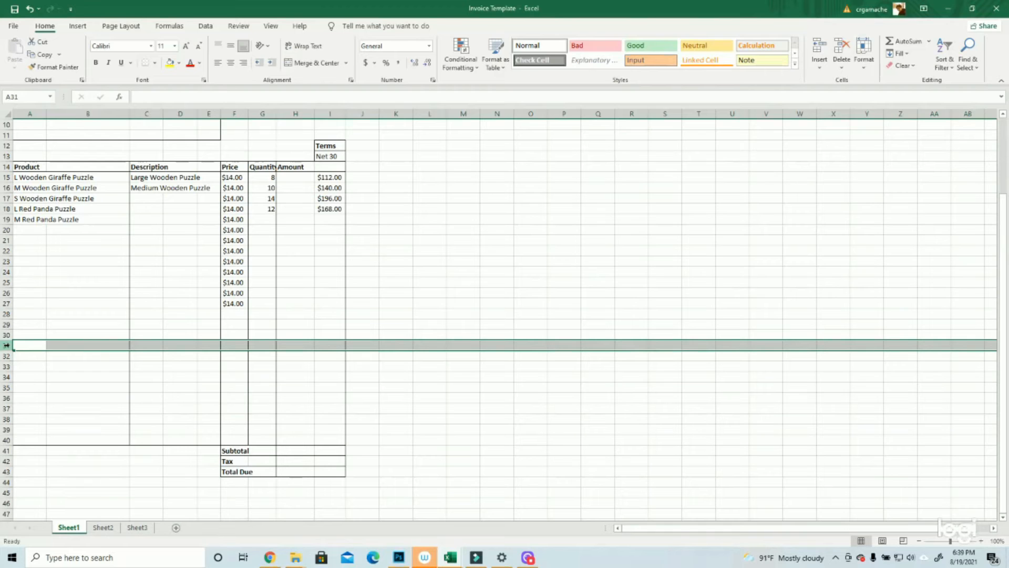
{"action": "right_click", "coordinate": [7, 345]}
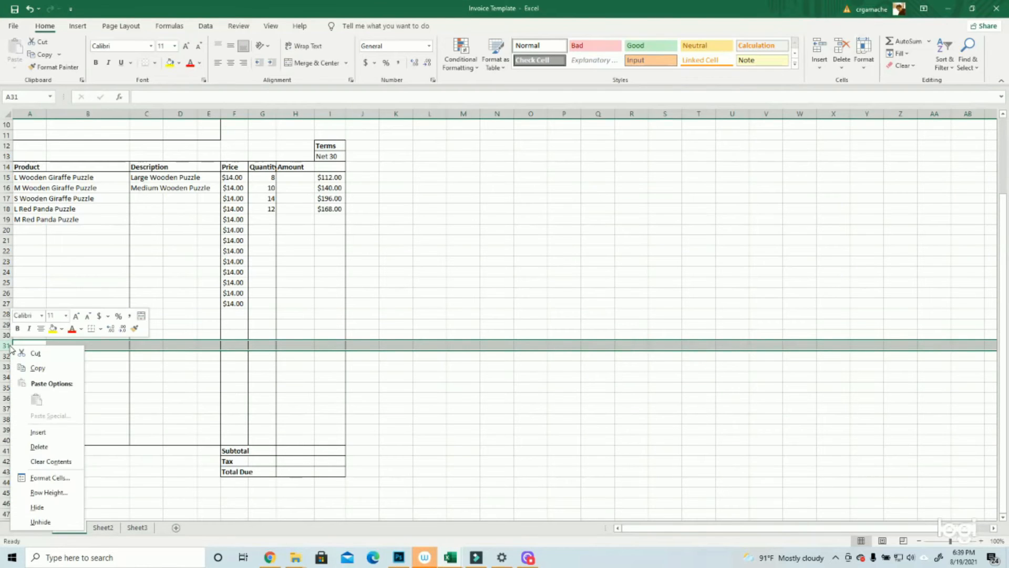
{"action": "left_click", "coordinate": [46, 431]}
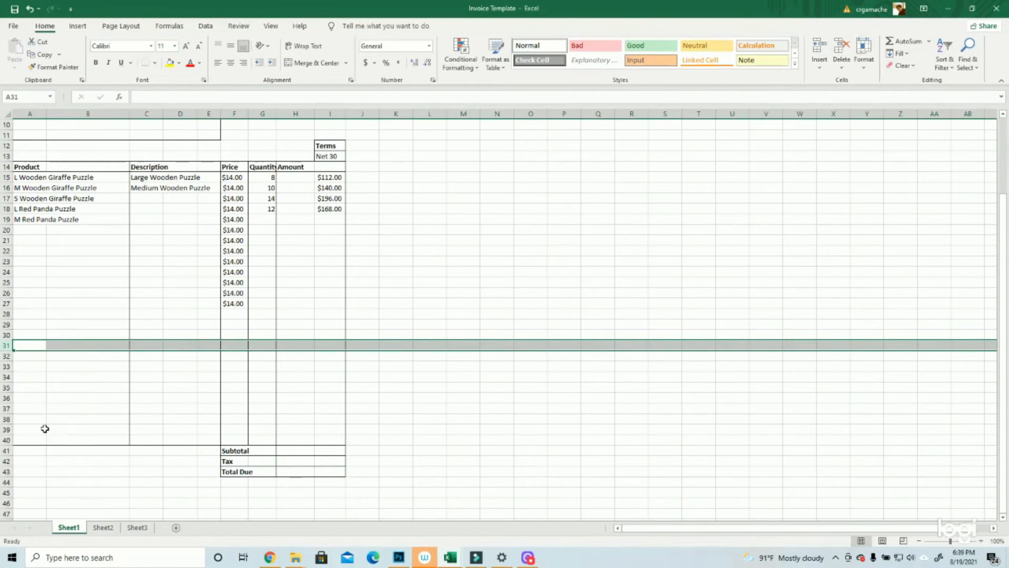
{"action": "right_click", "coordinate": [8, 348]}
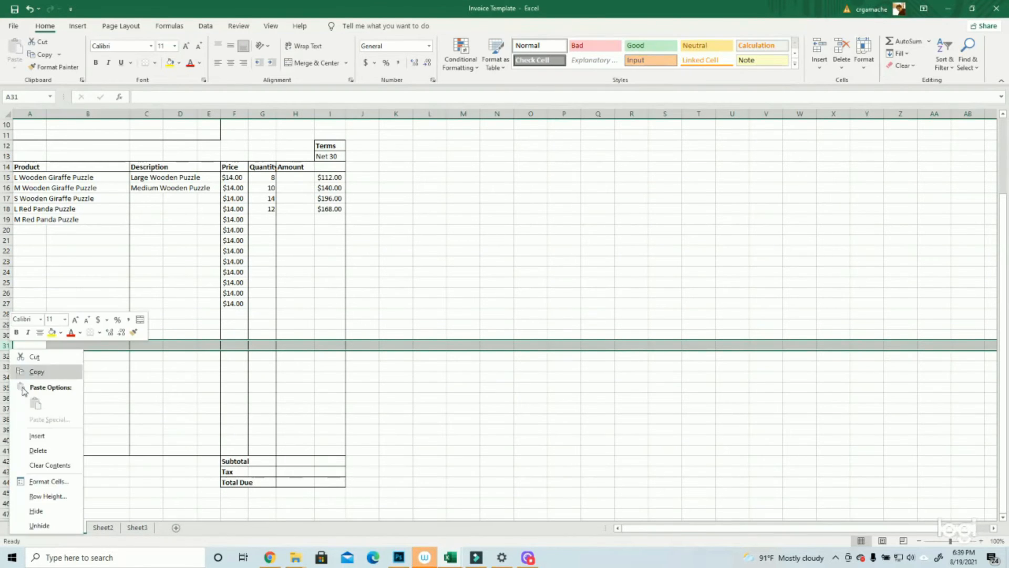
{"action": "left_click", "coordinate": [37, 435]}
{"action": "right_click", "coordinate": [7, 345]}
{"action": "left_click", "coordinate": [37, 432]}
{"action": "right_click", "coordinate": [6, 345]}
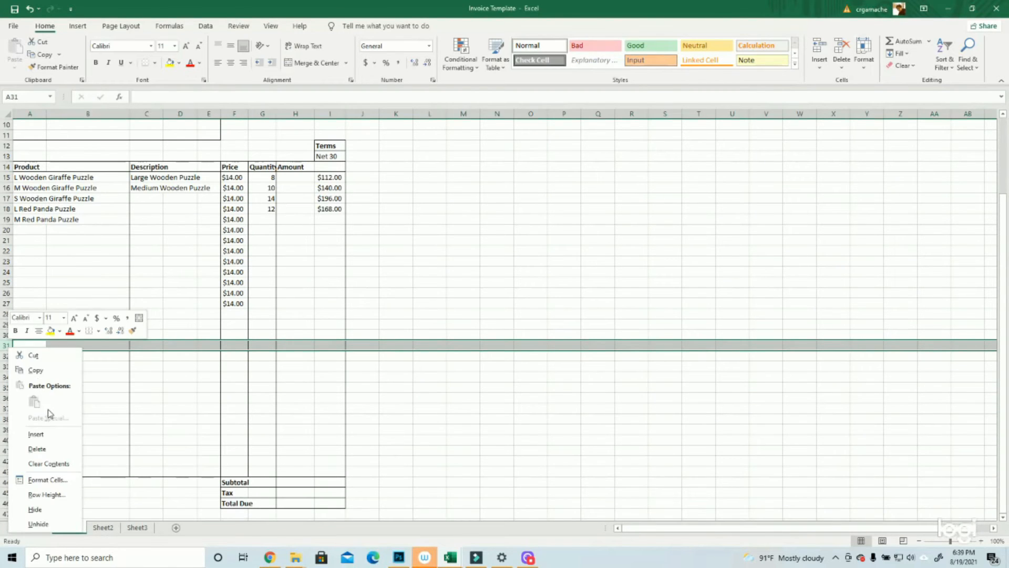
{"action": "left_click", "coordinate": [37, 432]}
{"action": "left_click", "coordinate": [463, 282]}
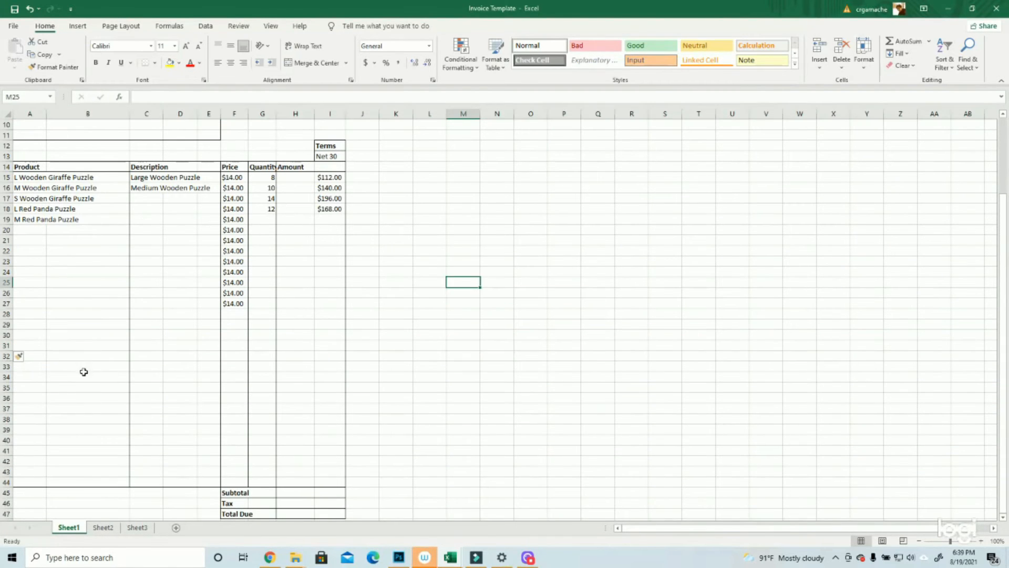
{"action": "left_click", "coordinate": [71, 324]}
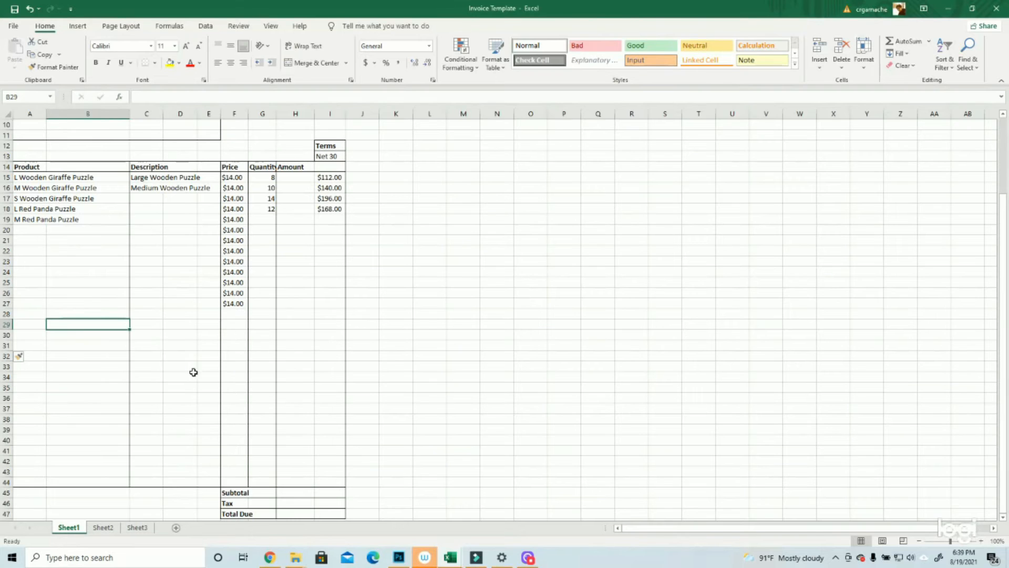
Step: Insert two blank columns at column L
{"action": "left_click", "coordinate": [438, 112]}
{"action": "right_click", "coordinate": [436, 116]}
{"action": "left_click", "coordinate": [452, 203]}
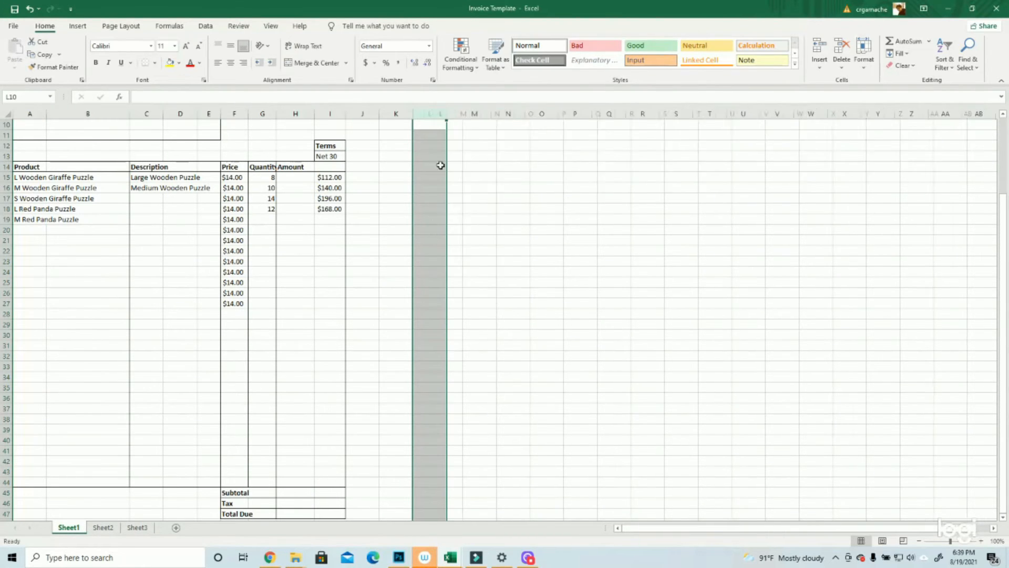
{"action": "right_click", "coordinate": [434, 116]}
{"action": "left_click", "coordinate": [452, 203]}
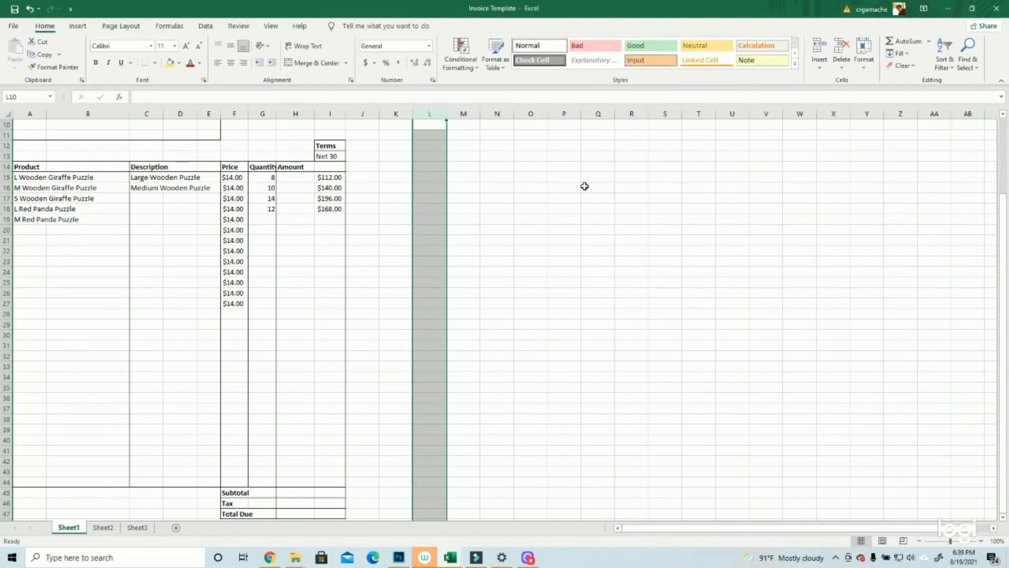
{"action": "left_click", "coordinate": [597, 272]}
Step: Look over the whole invoice layout, highlighting the line-item table in A14:I35
{"action": "scroll", "coordinate": [573, 305], "scroll_direction": "up", "scroll_amount": 3}
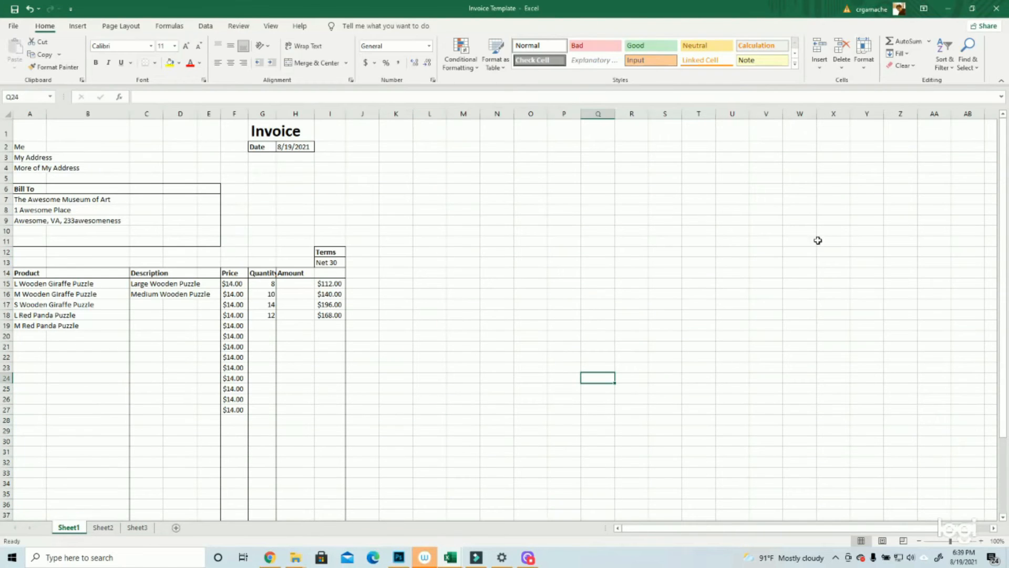
{"action": "scroll", "coordinate": [403, 288], "scroll_direction": "down", "scroll_amount": 4}
{"action": "scroll", "coordinate": [441, 317], "scroll_direction": "up", "scroll_amount": 4}
{"action": "left_click_drag", "start_coordinate": [33, 272], "coordinate": [321, 481]}
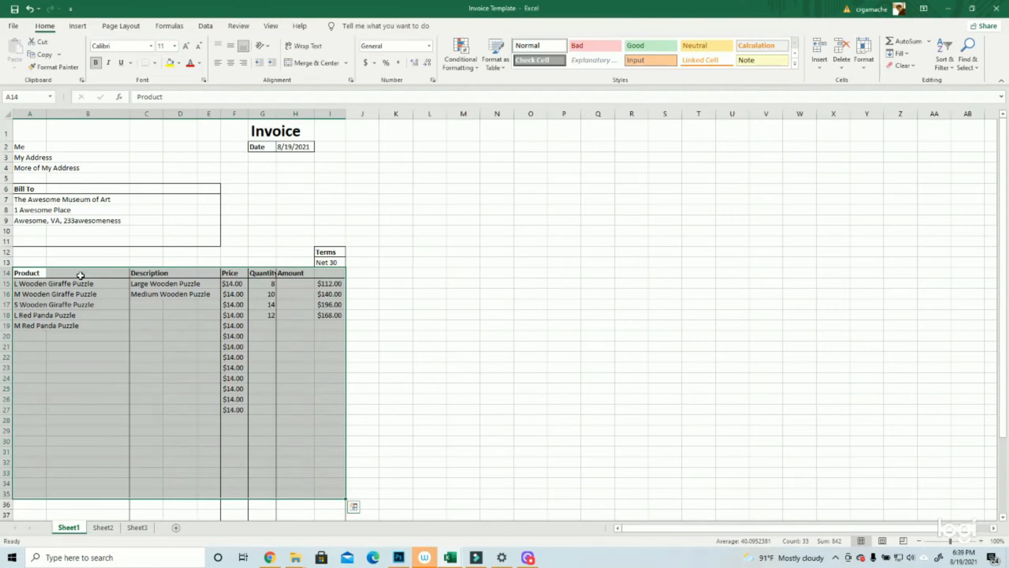
{"action": "left_click", "coordinate": [426, 190]}
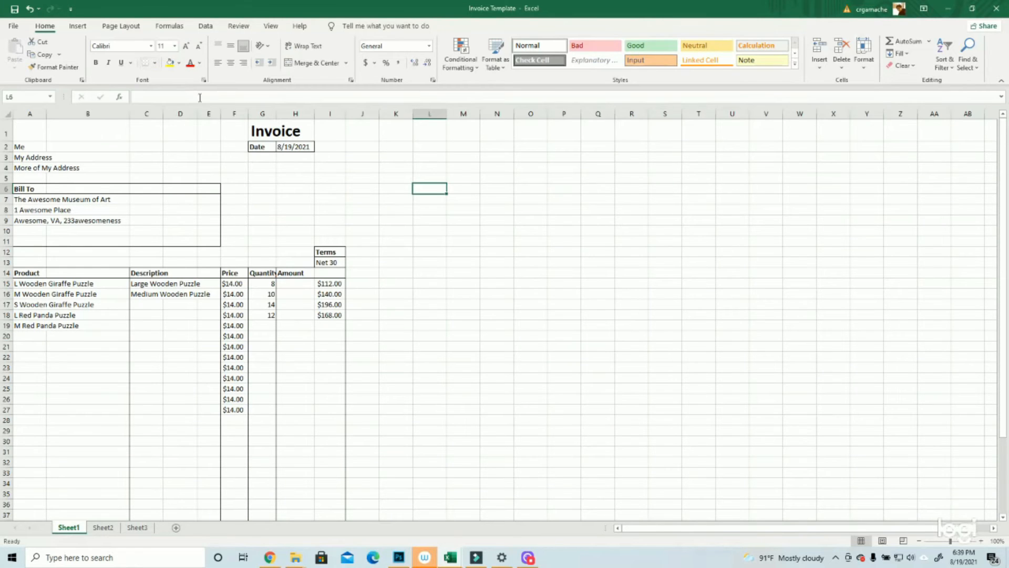
Step: Apply a bottom border to the blank range M8:P19
{"action": "left_click", "coordinate": [454, 208]}
{"action": "left_click_drag", "start_coordinate": [454, 208], "coordinate": [578, 329]}
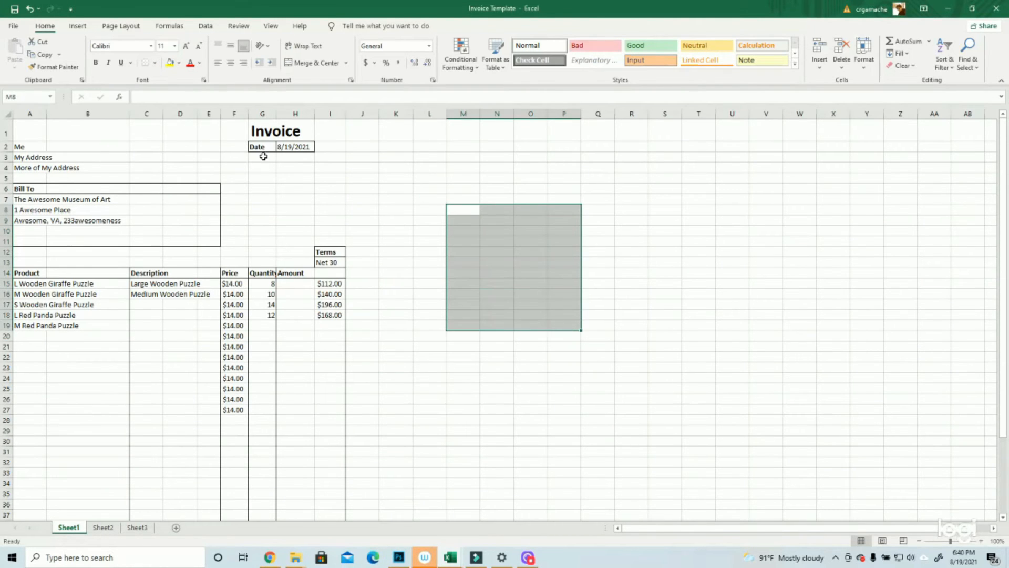
{"action": "left_click", "coordinate": [155, 63]}
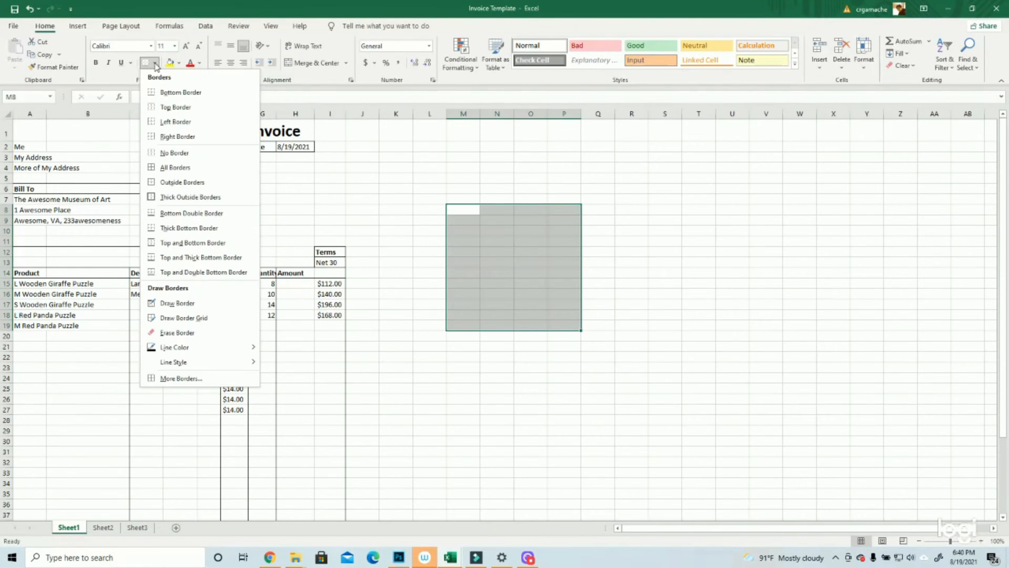
{"action": "left_click", "coordinate": [156, 63]}
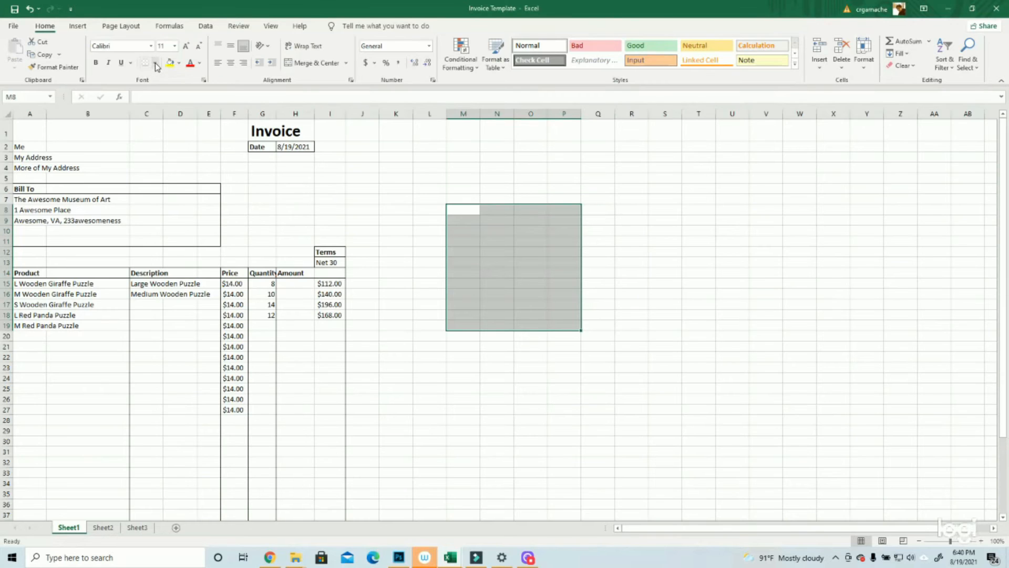
{"action": "left_click", "coordinate": [156, 64]}
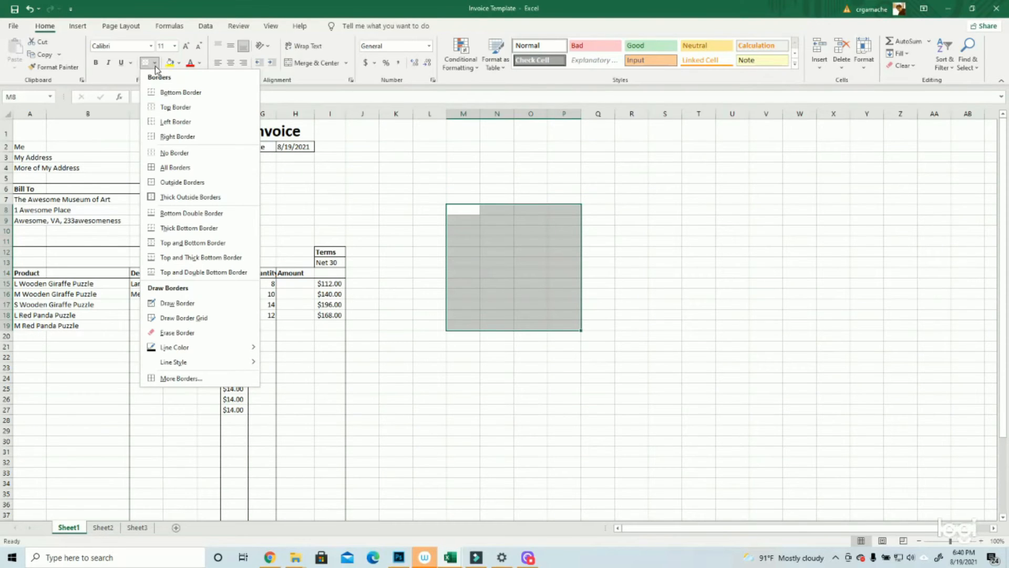
{"action": "left_click", "coordinate": [173, 92]}
{"action": "left_click", "coordinate": [494, 398]}
Step: Apply a left border to the blank range M7:P15
{"action": "left_click_drag", "start_coordinate": [463, 198], "coordinate": [557, 287]}
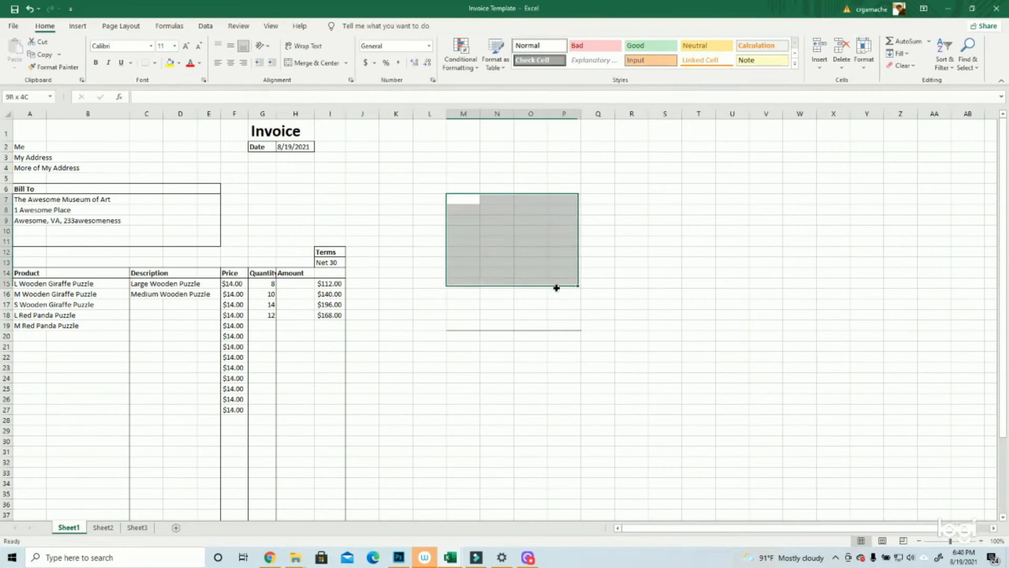
{"action": "left_click", "coordinate": [154, 63]}
{"action": "left_click", "coordinate": [176, 120]}
{"action": "left_click", "coordinate": [499, 410]}
Step: Apply all borders to the blank range O7:R13
{"action": "left_click_drag", "start_coordinate": [528, 198], "coordinate": [634, 262]}
{"action": "left_click", "coordinate": [156, 64]}
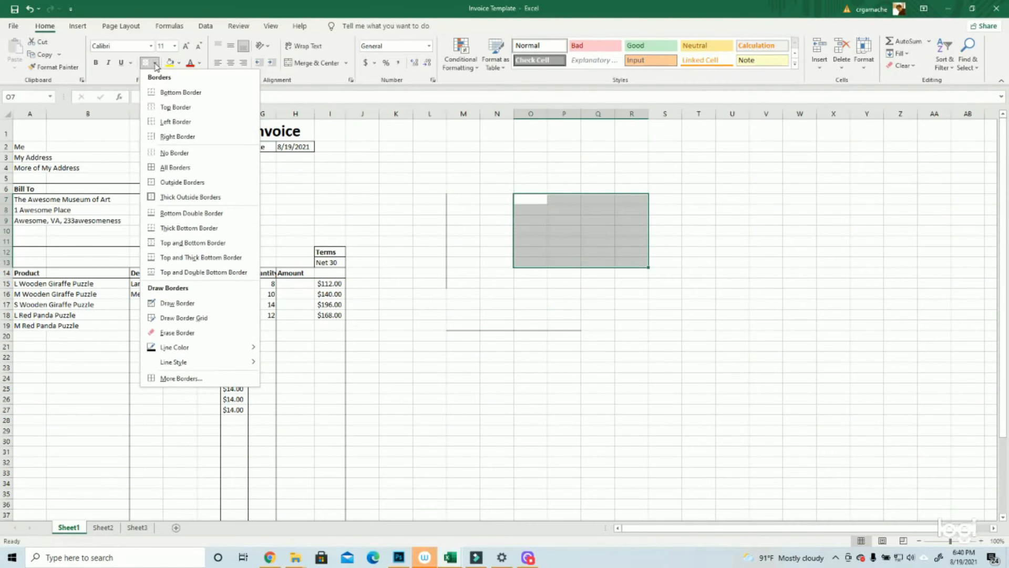
{"action": "left_click", "coordinate": [175, 167]}
{"action": "left_click", "coordinate": [532, 377]}
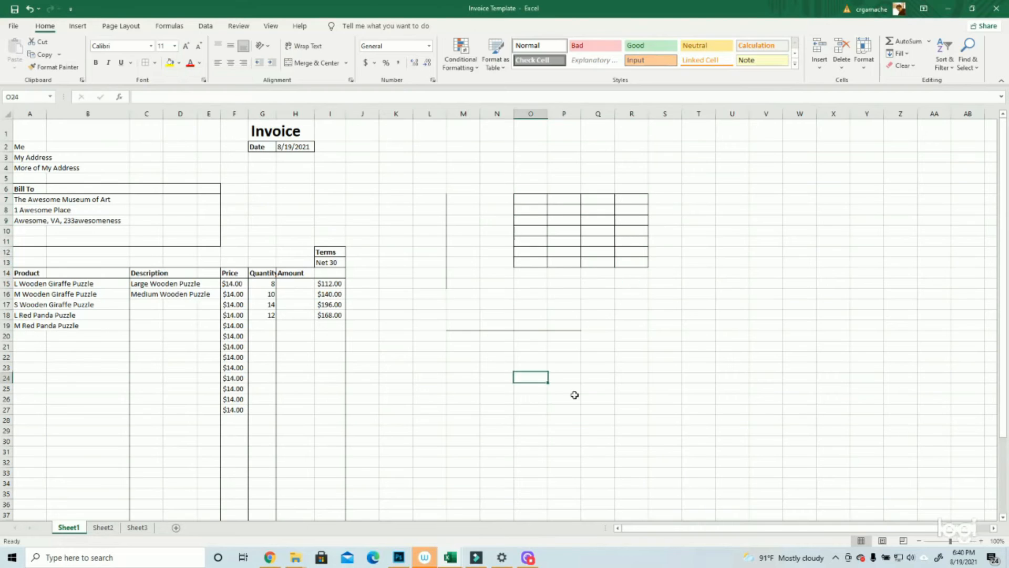
Step: Try thick outside borders on the blank range L22:P32 and undo them
{"action": "left_click_drag", "start_coordinate": [429, 357], "coordinate": [578, 465]}
{"action": "left_click", "coordinate": [156, 63]}
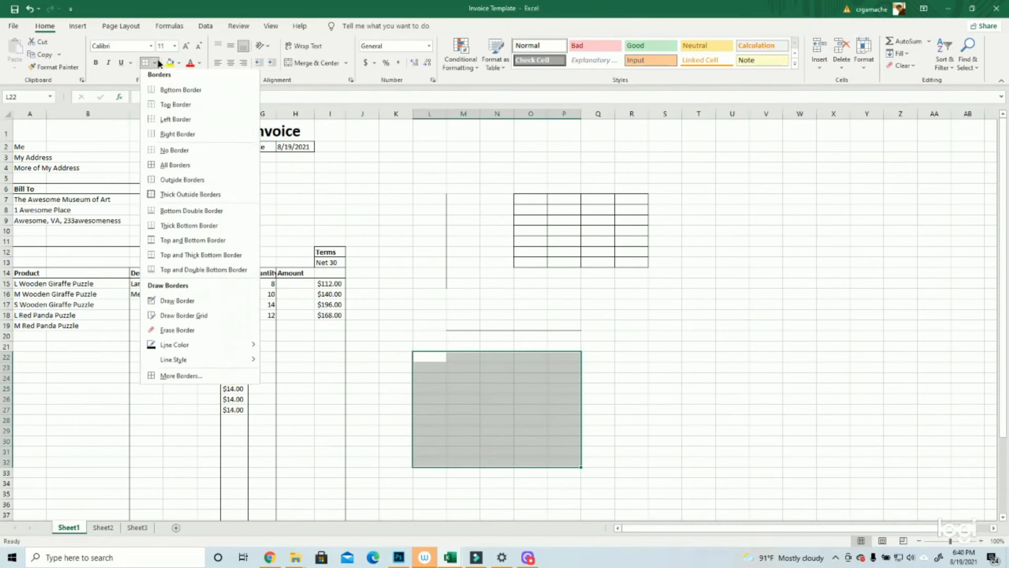
{"action": "left_click", "coordinate": [176, 194]}
{"action": "left_click_drag", "start_coordinate": [573, 357], "coordinate": [652, 410]}
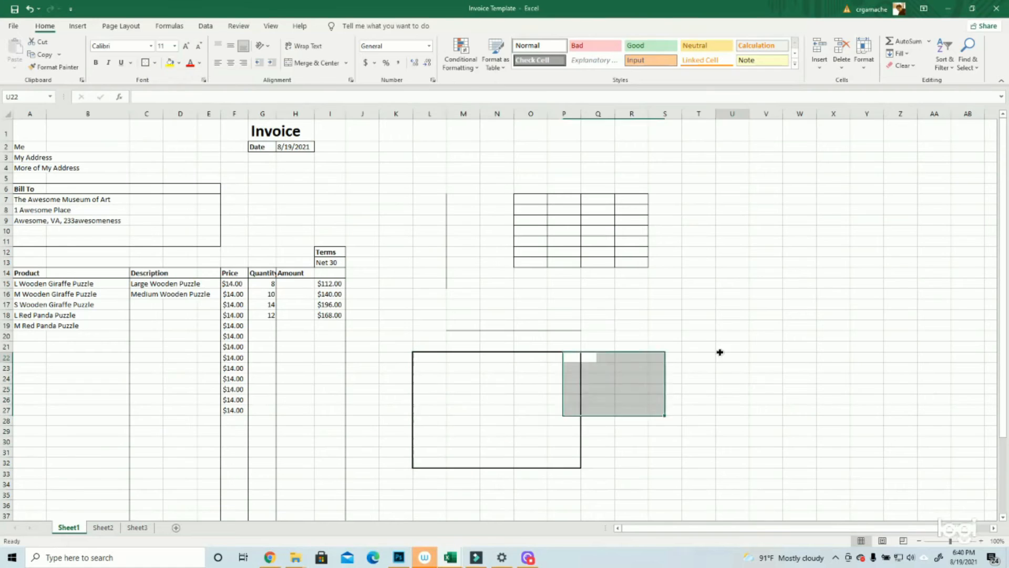
{"action": "left_click", "coordinate": [30, 9]}
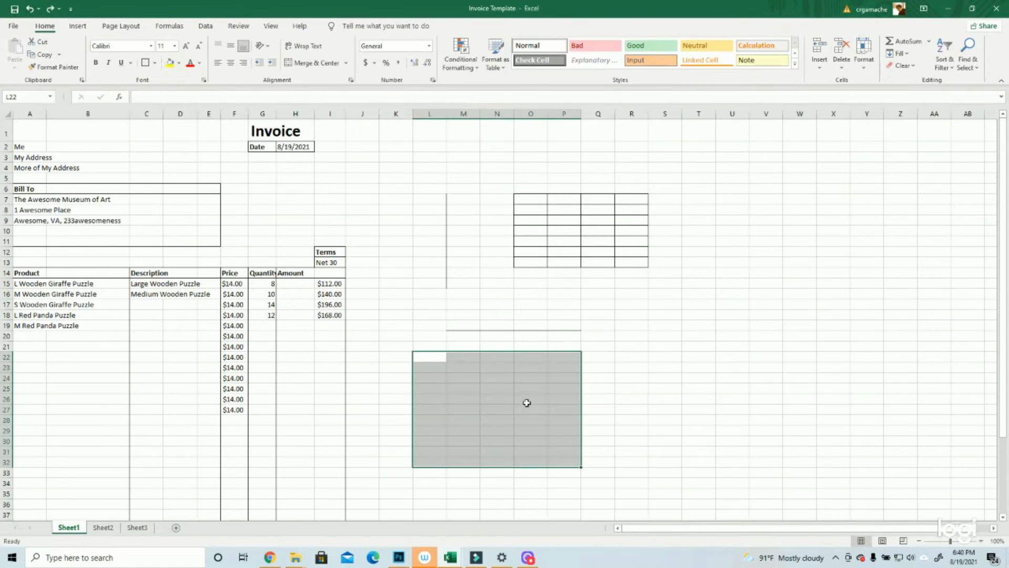
Step: Apply thin outside borders to the blank range L22:P32
{"action": "left_click", "coordinate": [154, 63]}
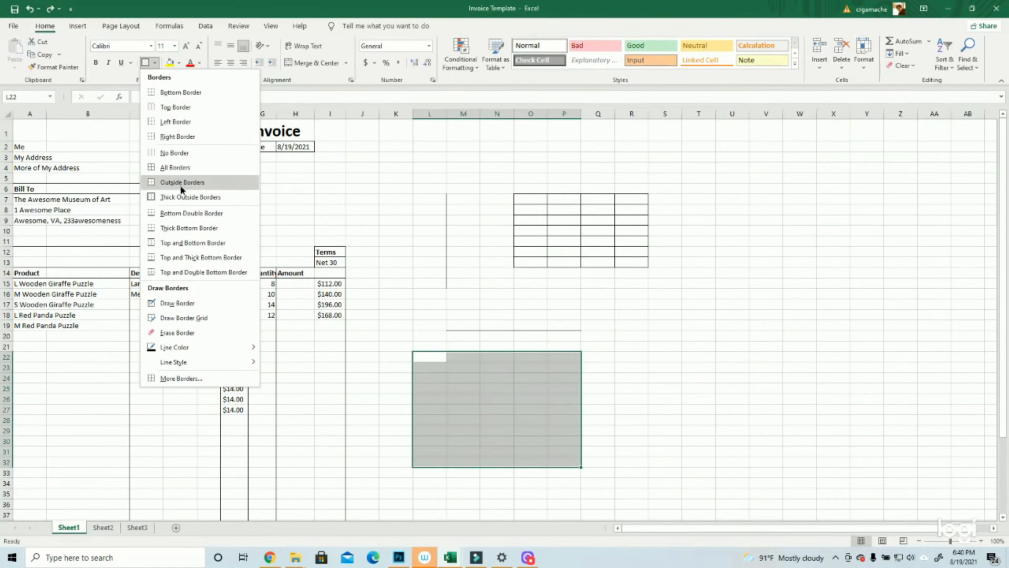
{"action": "left_click", "coordinate": [181, 182]}
{"action": "left_click", "coordinate": [688, 357]}
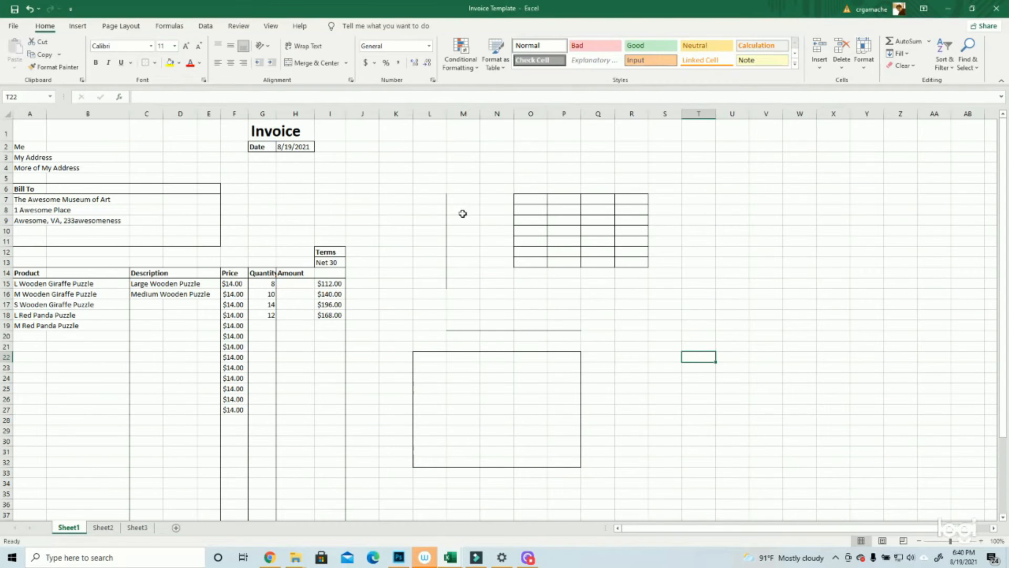
Step: Remove all practice borders from the range K6:U35 beside the invoice
{"action": "left_click_drag", "start_coordinate": [403, 185], "coordinate": [723, 495]}
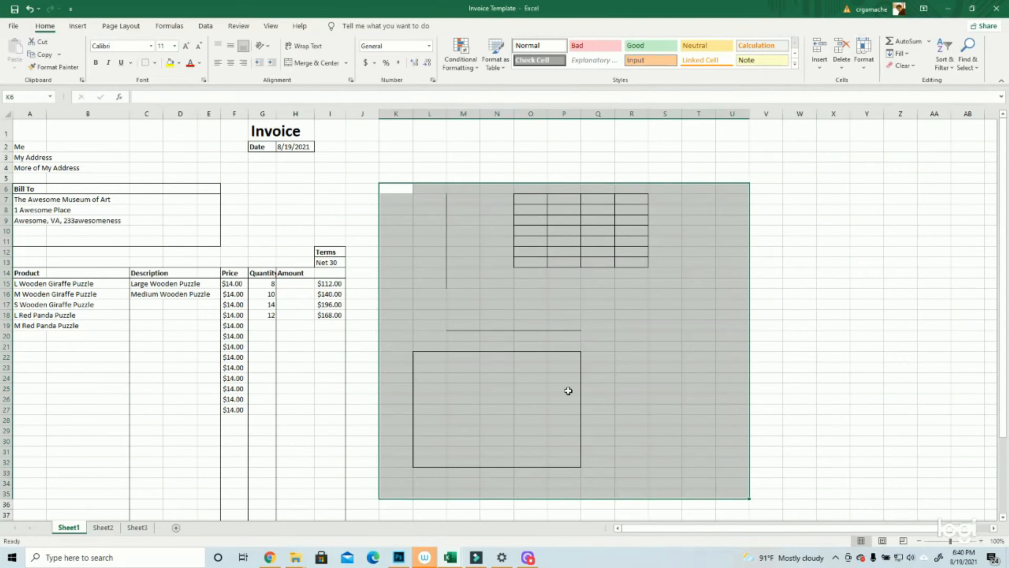
{"action": "left_click", "coordinate": [154, 62]}
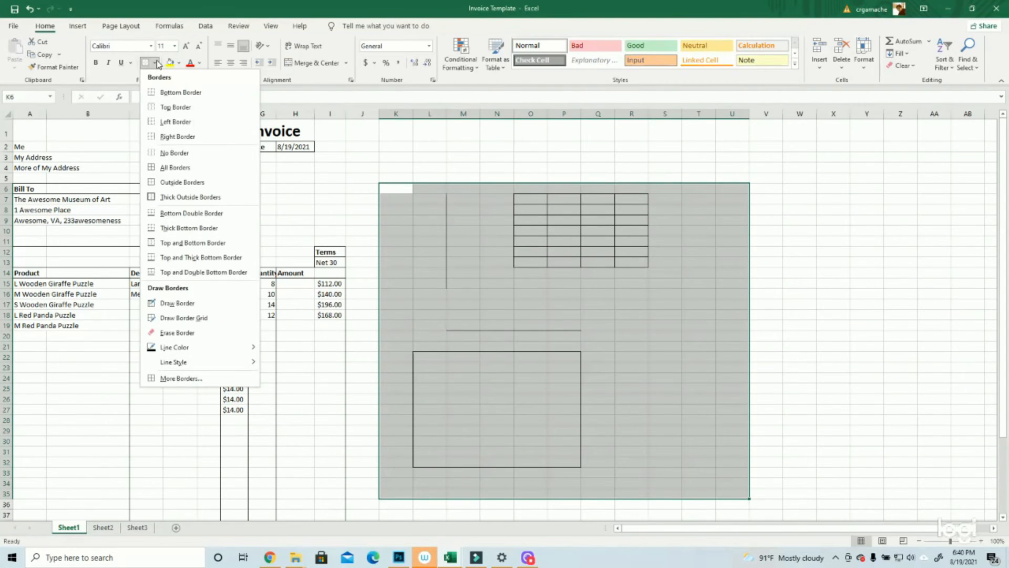
{"action": "left_click", "coordinate": [179, 151]}
{"action": "left_click", "coordinate": [823, 316]}
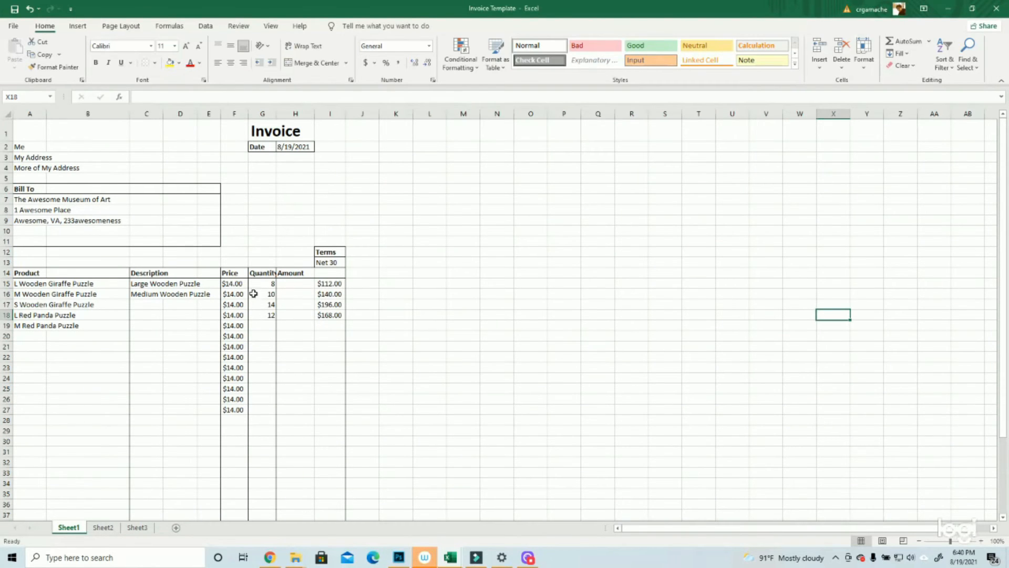
{"action": "left_click_drag", "start_coordinate": [236, 295], "coordinate": [234, 410]}
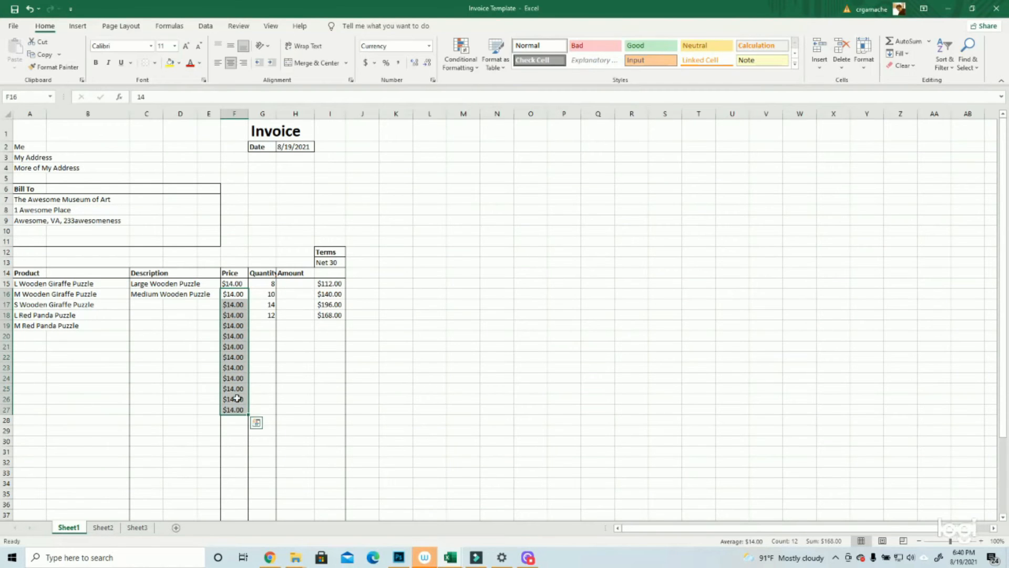
{"action": "left_click", "coordinate": [235, 283]}
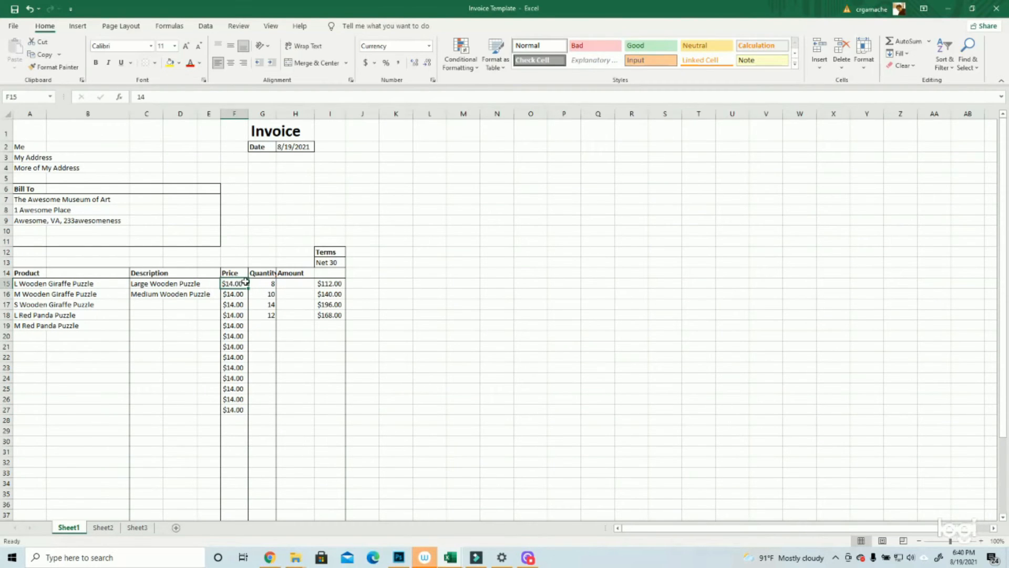
{"action": "left_click_drag", "start_coordinate": [232, 295], "coordinate": [235, 411]}
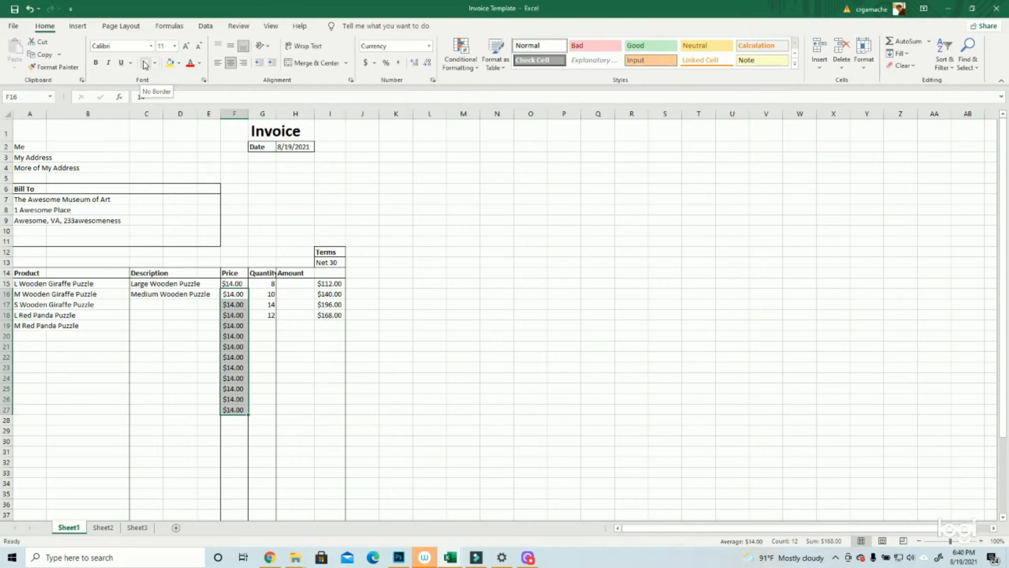
{"action": "left_click", "coordinate": [502, 275]}
Step: Copy the empty Amount cells I21:I26 with their right border and paste them starting at M13
{"action": "left_click_drag", "start_coordinate": [325, 342], "coordinate": [333, 402]}
{"action": "right_click", "coordinate": [333, 374]}
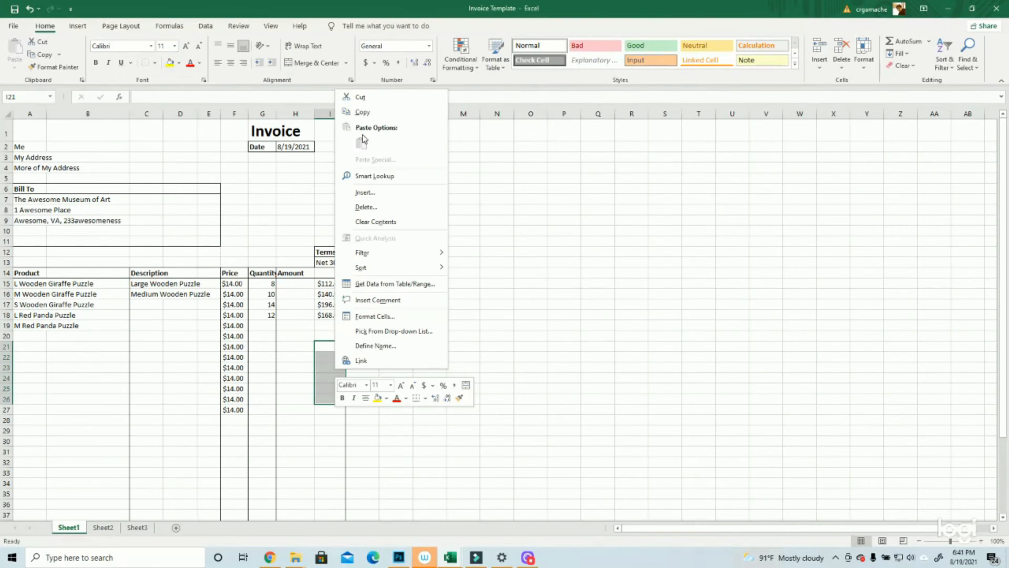
{"action": "left_click", "coordinate": [362, 112]}
{"action": "right_click", "coordinate": [472, 265]}
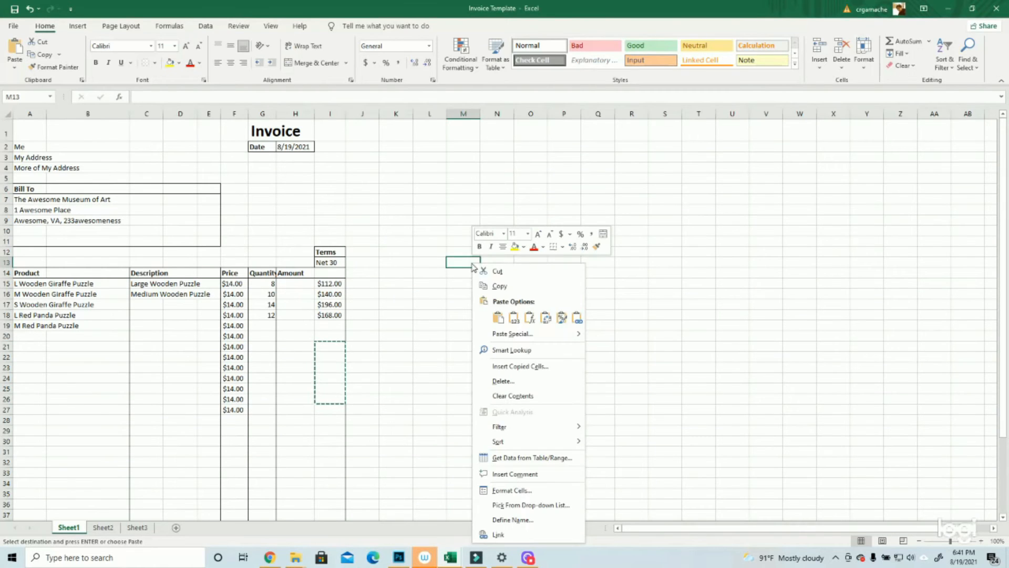
{"action": "left_click", "coordinate": [497, 317]}
{"action": "left_click", "coordinate": [597, 282]}
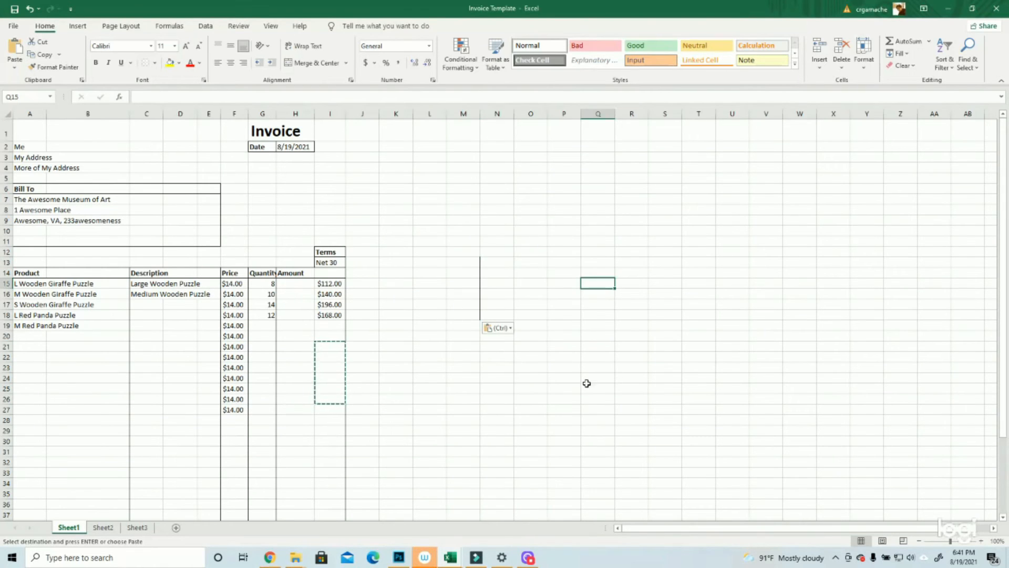
Step: Remove the pasted border line from column M, starting at M13, and clear the copy selection
{"action": "left_click", "coordinate": [403, 406]}
{"action": "left_click_drag", "start_coordinate": [467, 258], "coordinate": [470, 317]}
{"action": "left_click", "coordinate": [554, 265]}
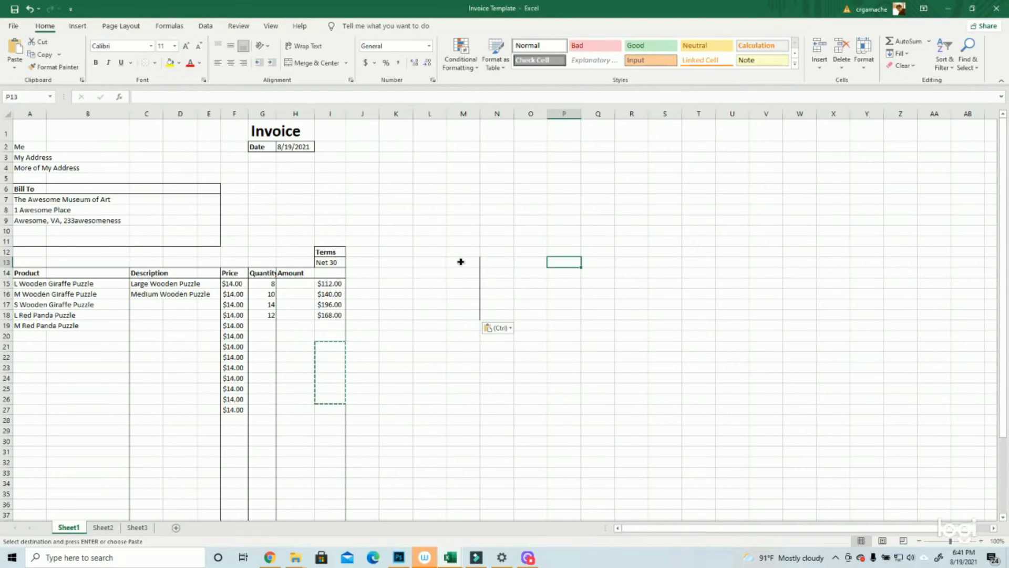
{"action": "left_click_drag", "start_coordinate": [461, 261], "coordinate": [461, 324]}
{"action": "key", "text": "Escape"}
{"action": "left_click", "coordinate": [594, 305]}
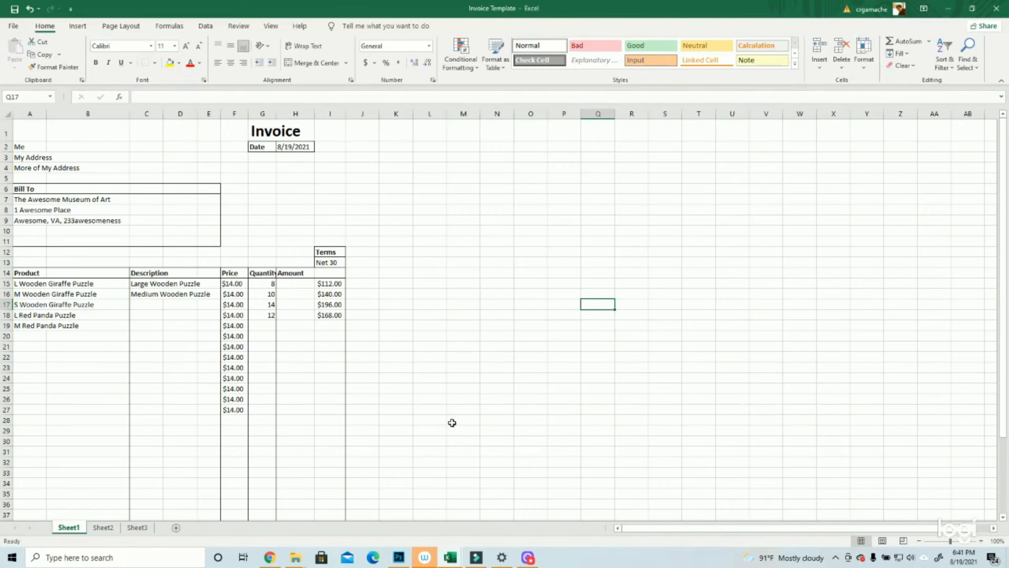
Step: Apply a left border and a right border to the blank range M11:M19
{"action": "left_click_drag", "start_coordinate": [340, 355], "coordinate": [345, 453]}
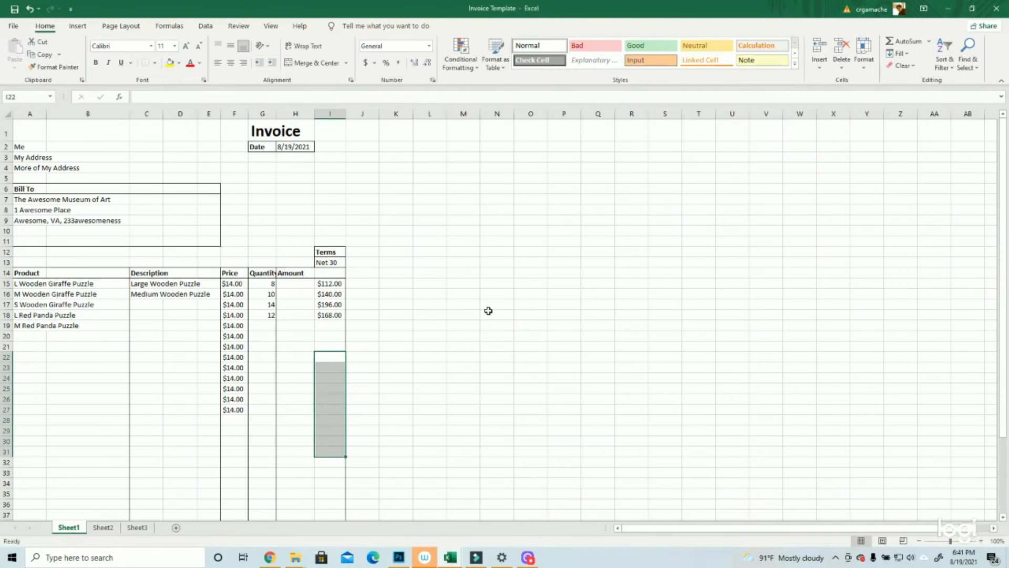
{"action": "left_click", "coordinate": [488, 310]}
{"action": "left_click_drag", "start_coordinate": [462, 241], "coordinate": [457, 328]}
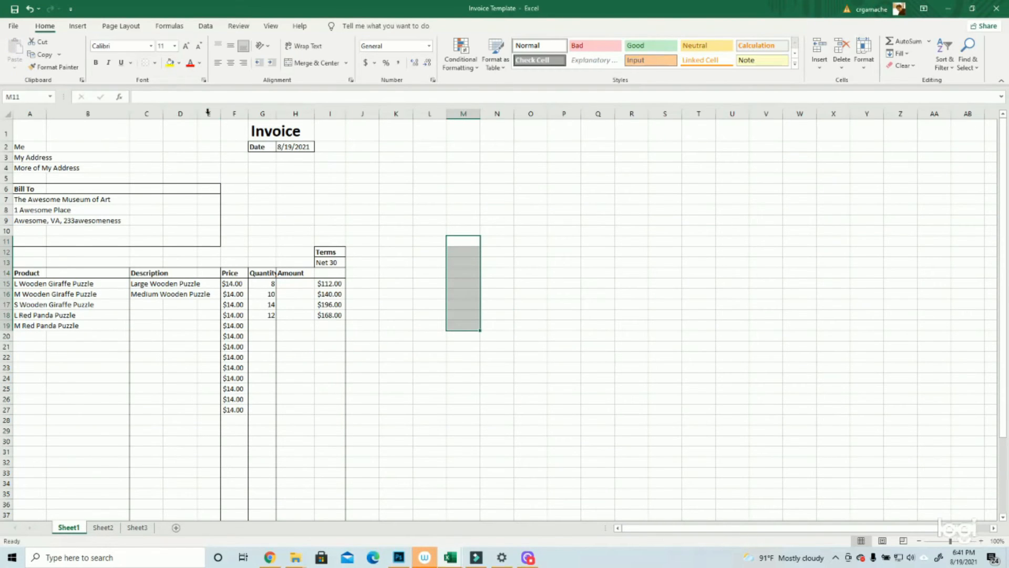
{"action": "left_click", "coordinate": [156, 63]}
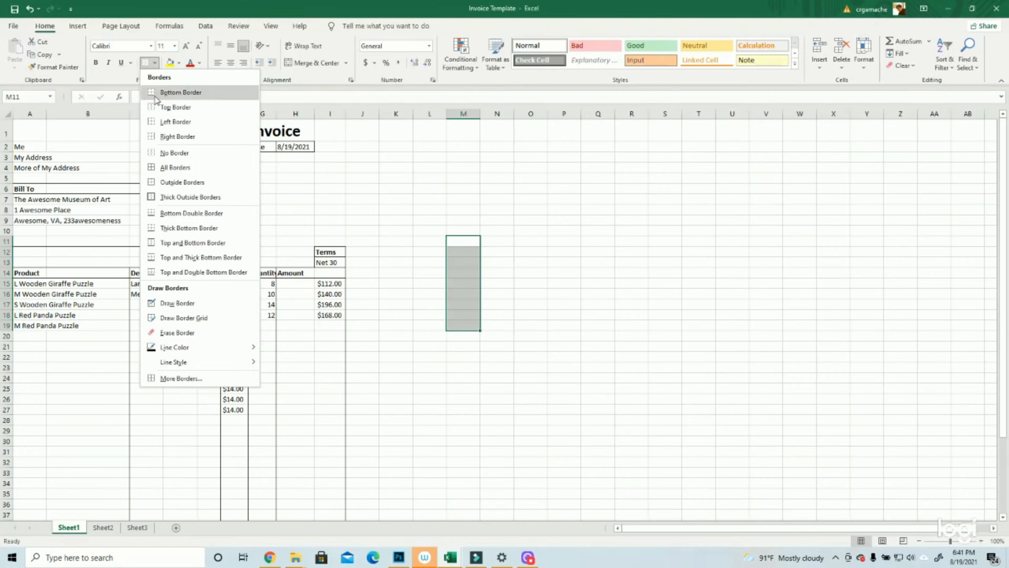
{"action": "left_click", "coordinate": [166, 122]}
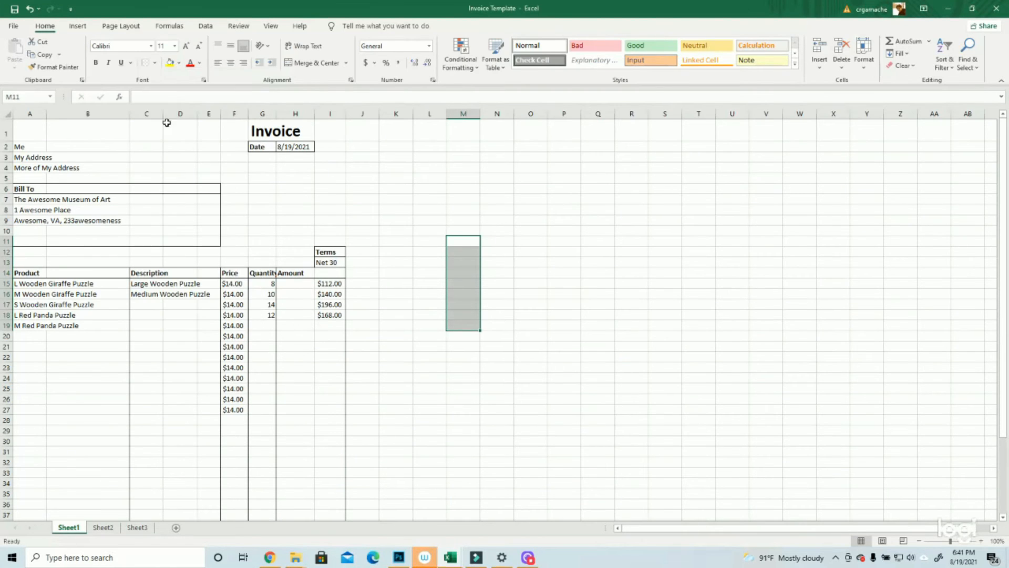
{"action": "left_click", "coordinate": [158, 64]}
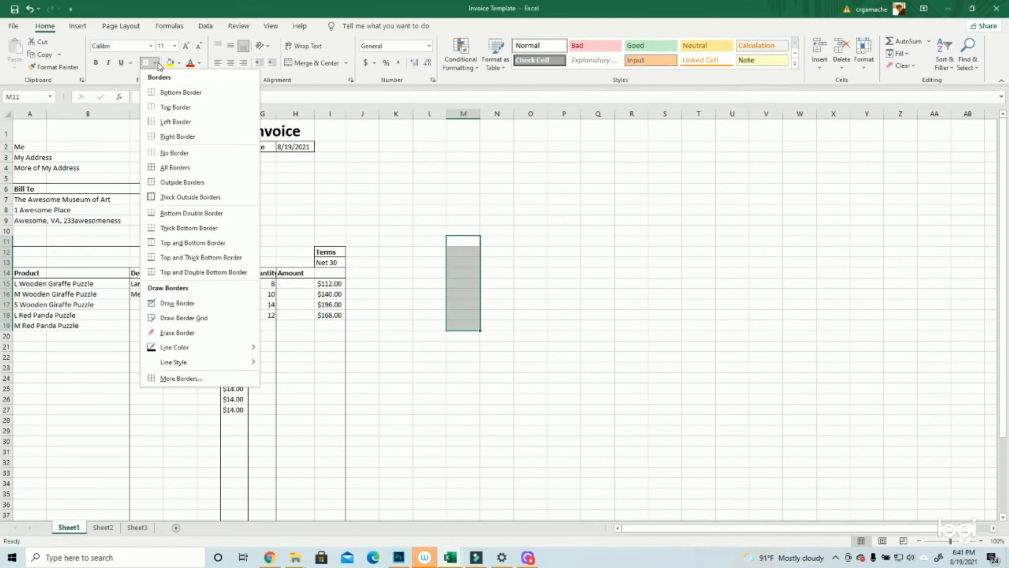
{"action": "left_click", "coordinate": [175, 132]}
{"action": "left_click", "coordinate": [638, 306]}
Step: Remove all borders from the range L8:N21
{"action": "left_click_drag", "start_coordinate": [430, 206], "coordinate": [506, 348]}
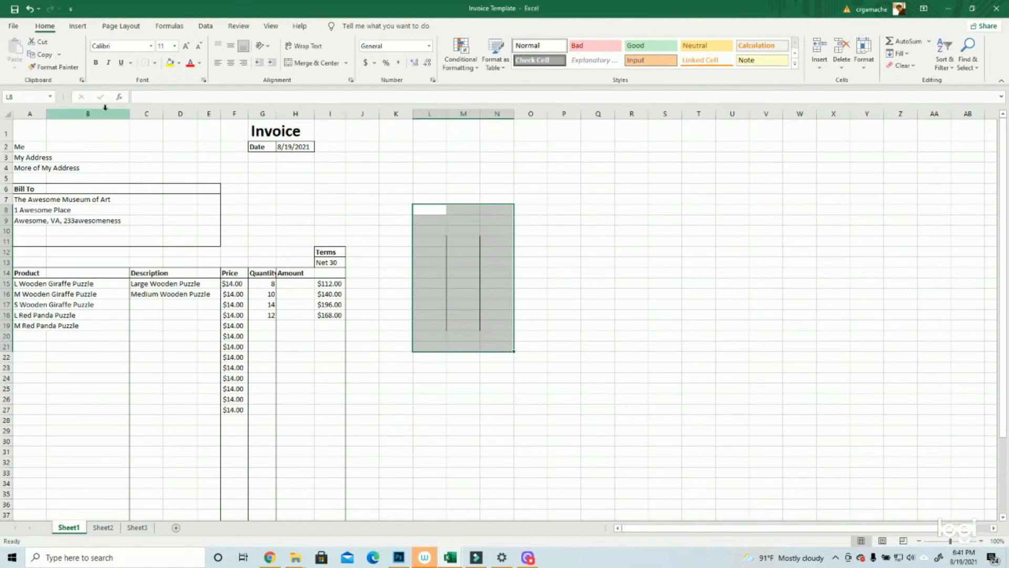
{"action": "left_click", "coordinate": [156, 63]}
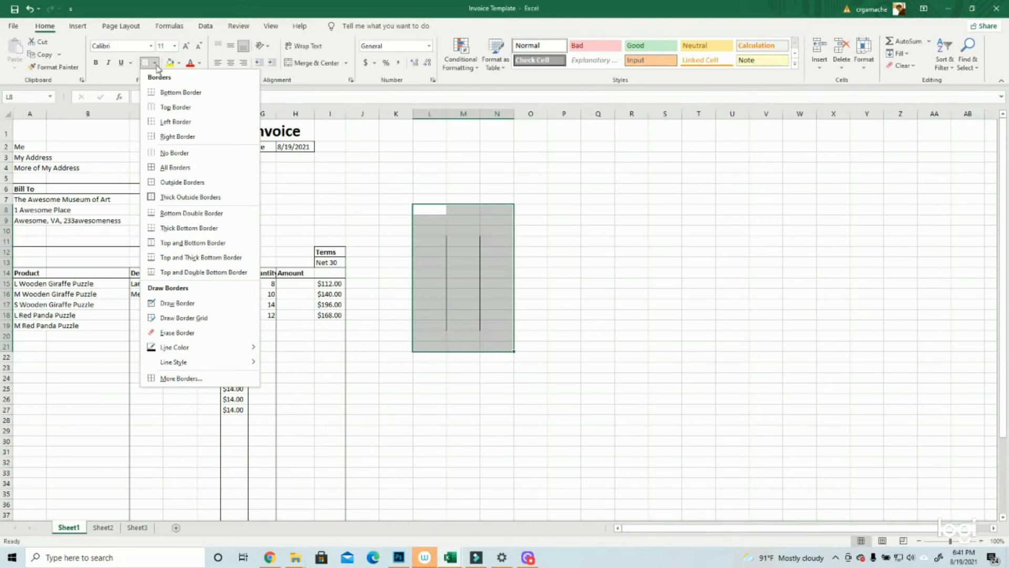
{"action": "left_click", "coordinate": [173, 155]}
{"action": "left_click", "coordinate": [411, 166]}
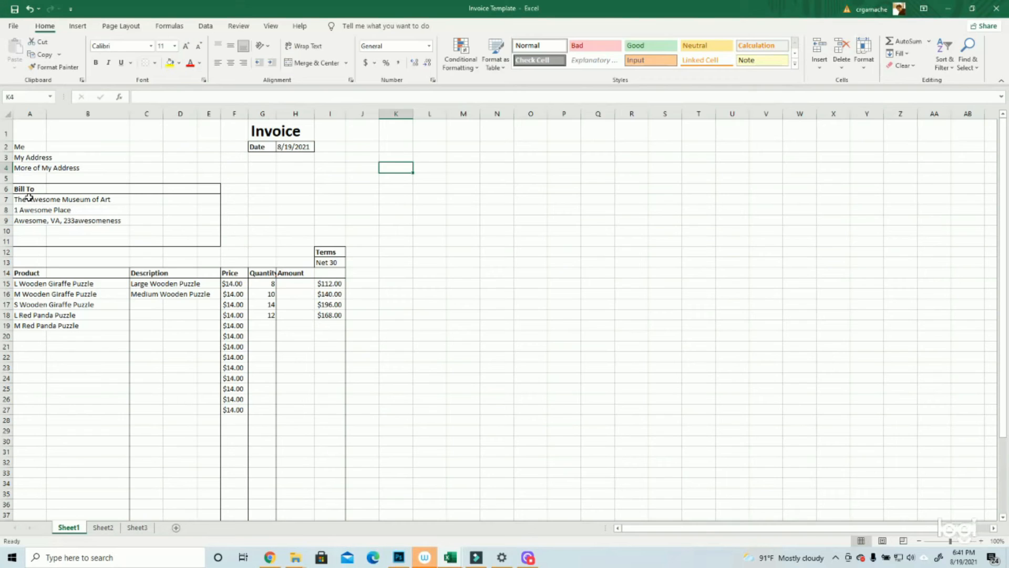
Step: Enter the placeholder text "Add Item Here" in cell A23 of the Product column
{"action": "left_click", "coordinate": [31, 370]}
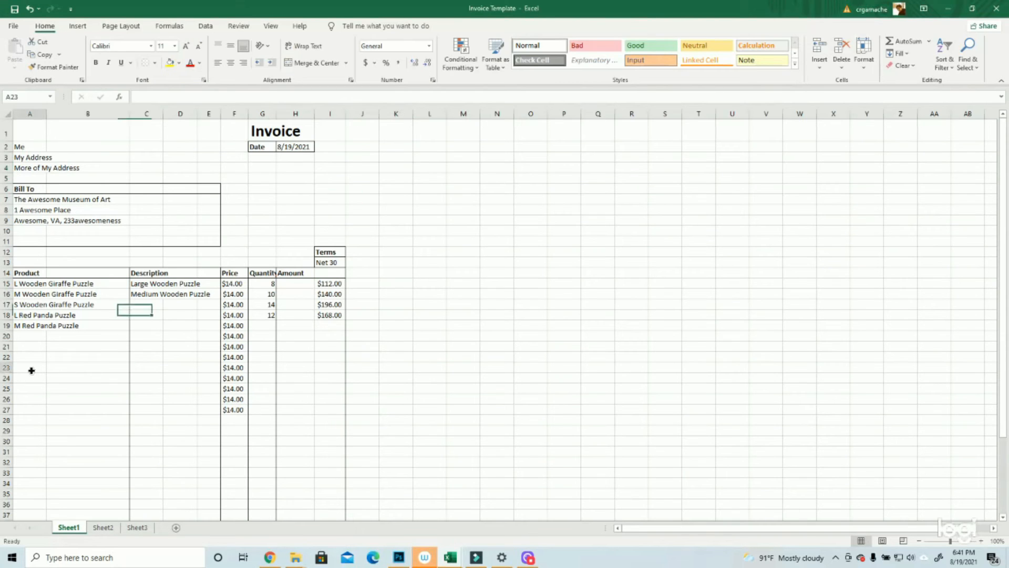
{"action": "type", "text": "A"}
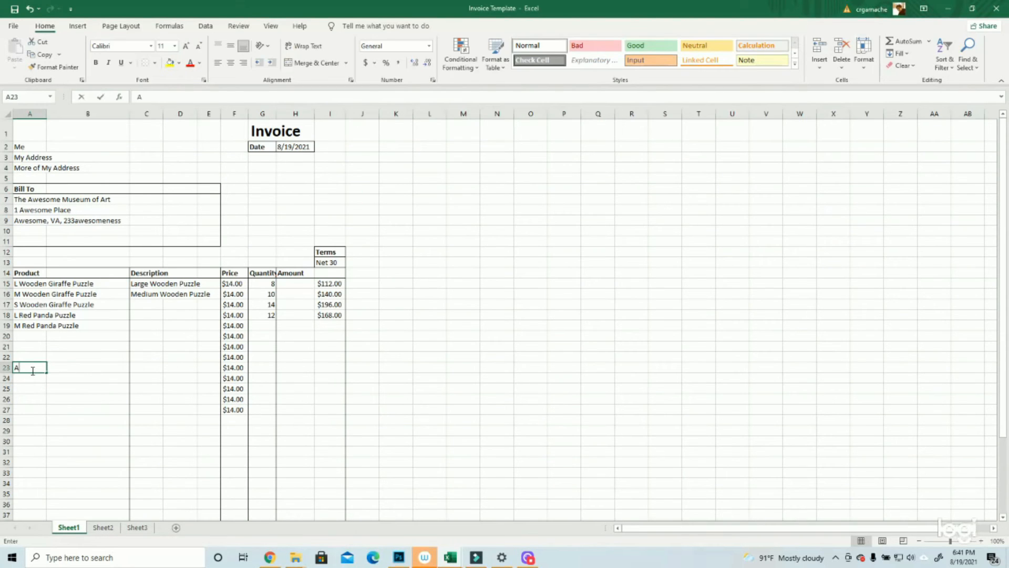
{"action": "type", "text": "dd Item H"}
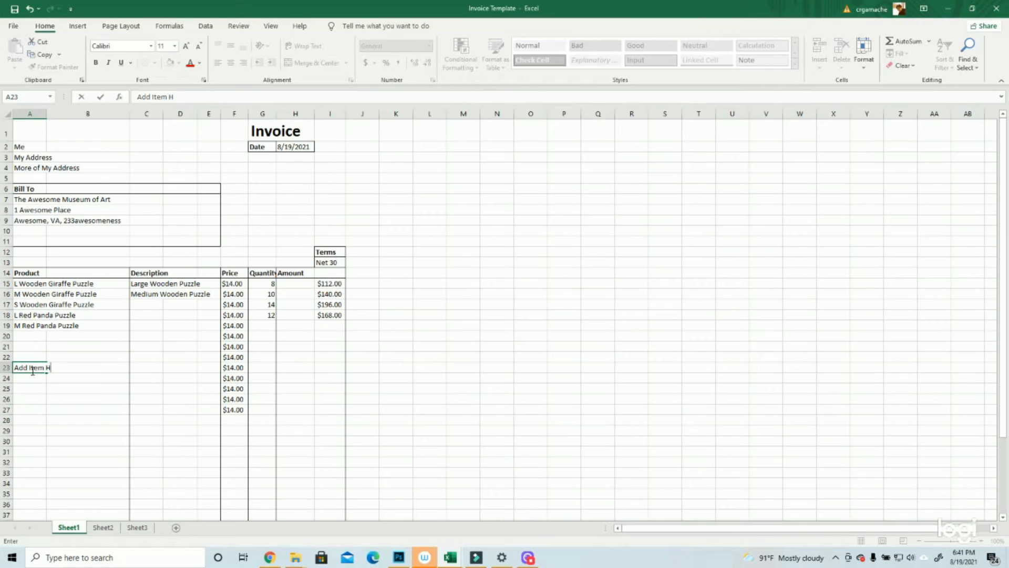
{"action": "type", "text": "ere"}
{"action": "key", "text": "Return"}
{"action": "left_click", "coordinate": [51, 378]}
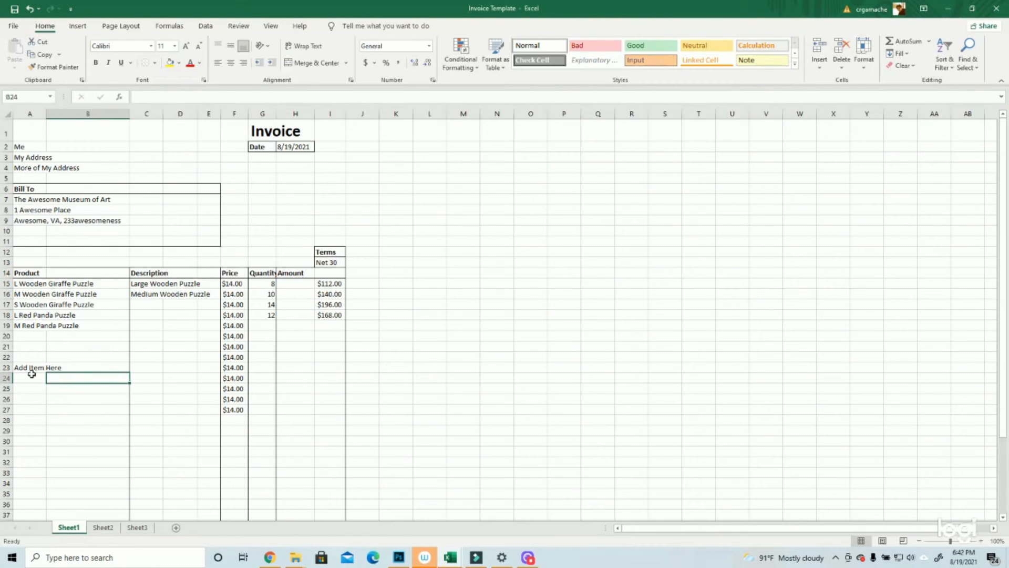
{"action": "left_click", "coordinate": [36, 370]}
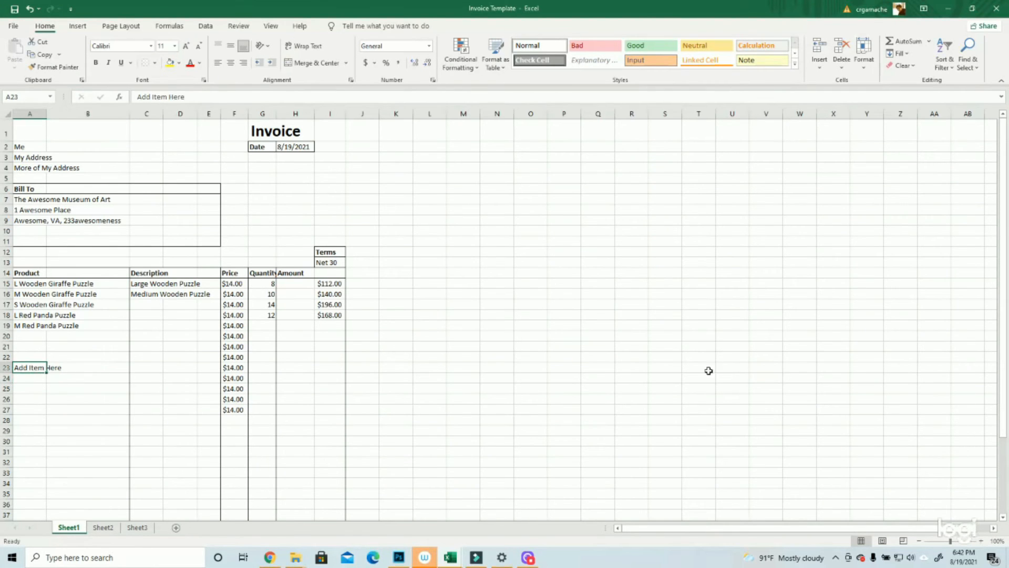
{"action": "left_click", "coordinate": [482, 358]}
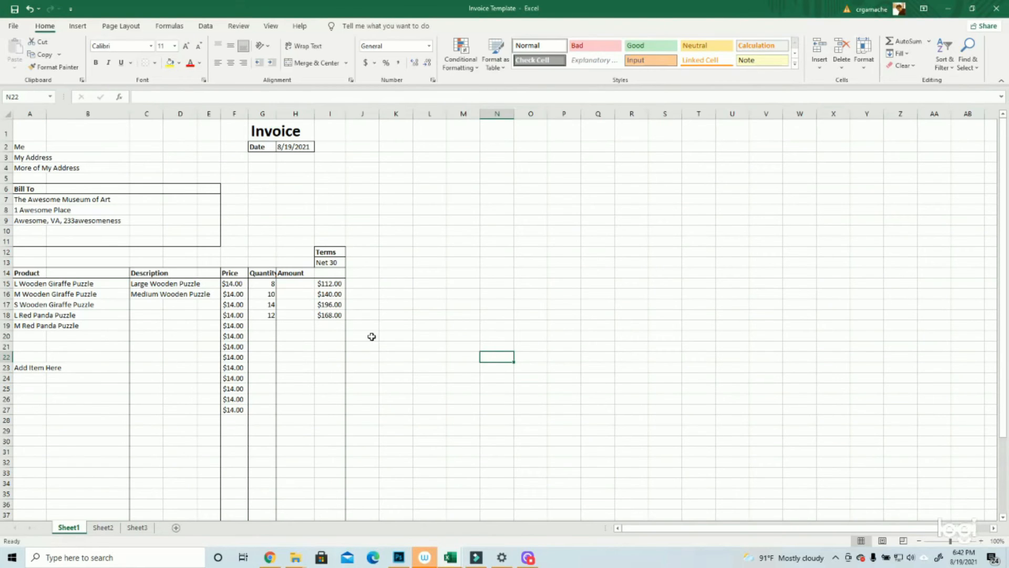
{"action": "left_click", "coordinate": [27, 368]}
{"action": "left_click", "coordinate": [463, 272]}
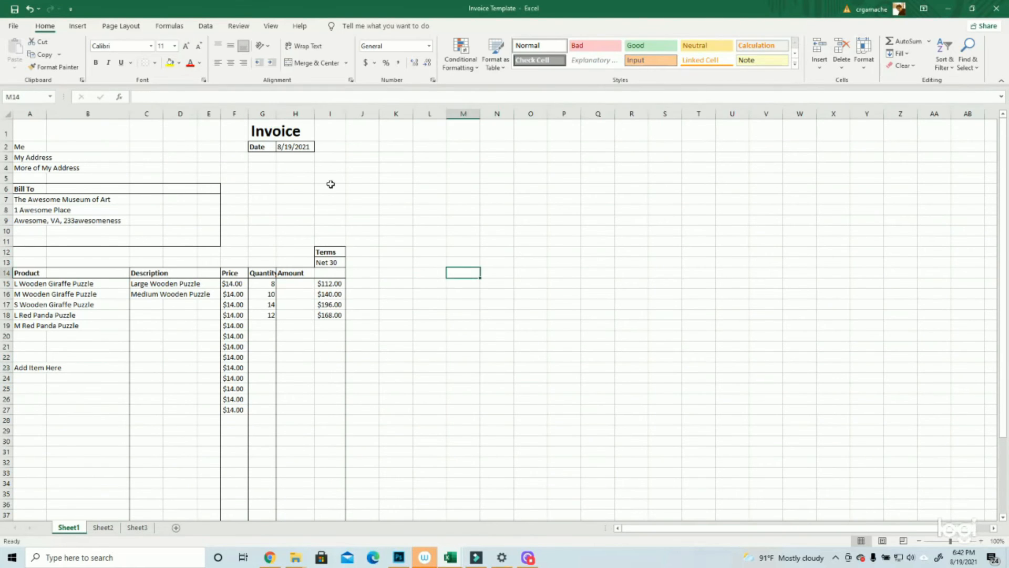
{"action": "right_click", "coordinate": [402, 222]}
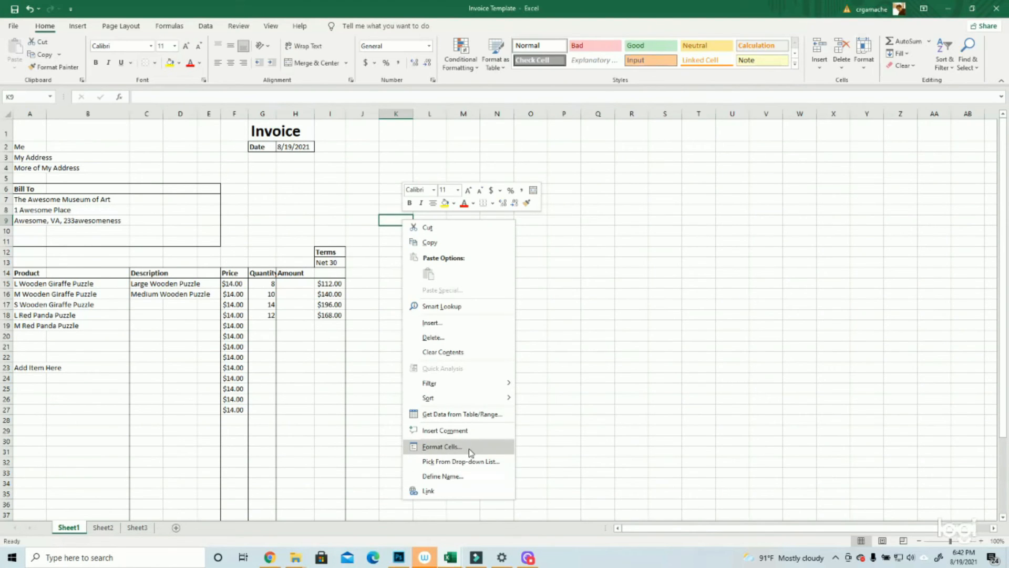
{"action": "left_click", "coordinate": [331, 197]}
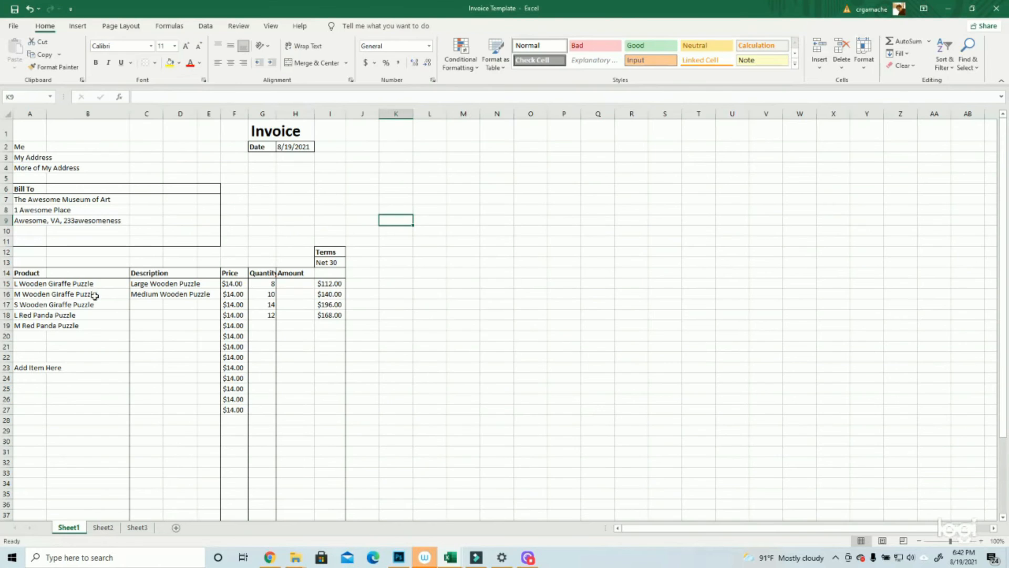
Step: Examine the product, description, price, quantity and amount entries in row 15, and the price through amount cells in row 16
{"action": "left_click", "coordinate": [40, 284]}
{"action": "left_click", "coordinate": [143, 286]}
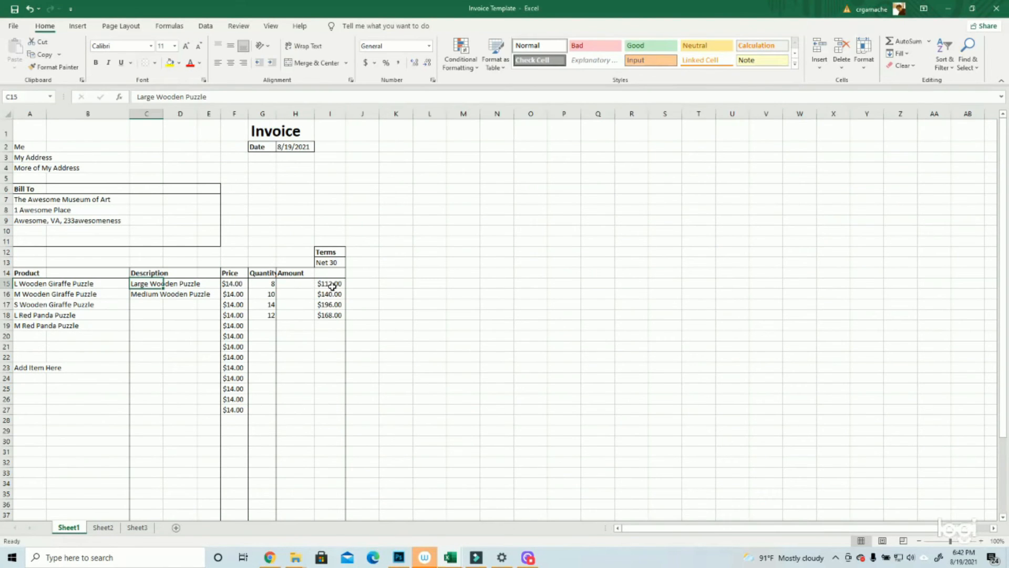
{"action": "left_click", "coordinate": [239, 283]}
{"action": "left_click", "coordinate": [327, 286]}
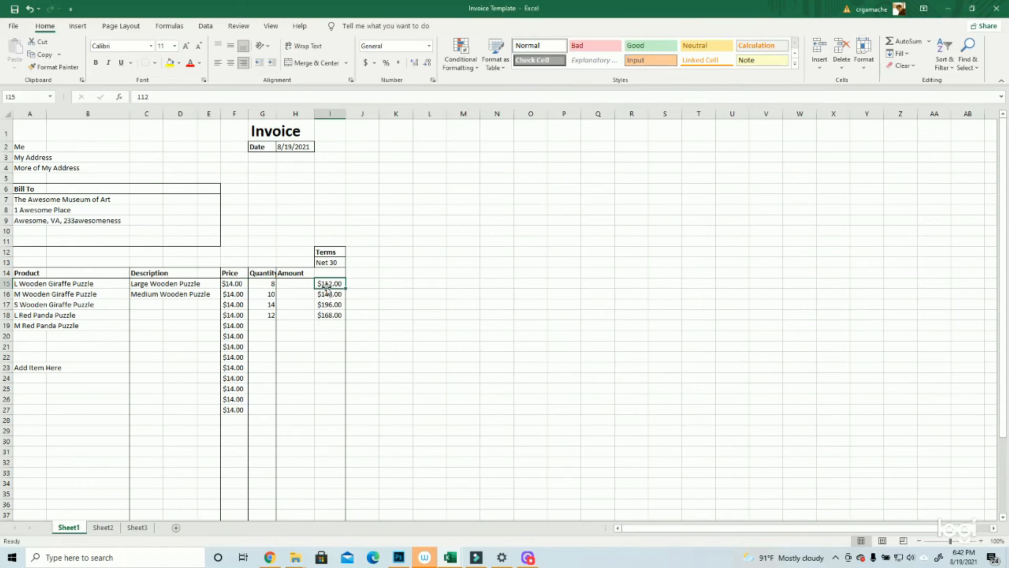
{"action": "left_click", "coordinate": [236, 283]}
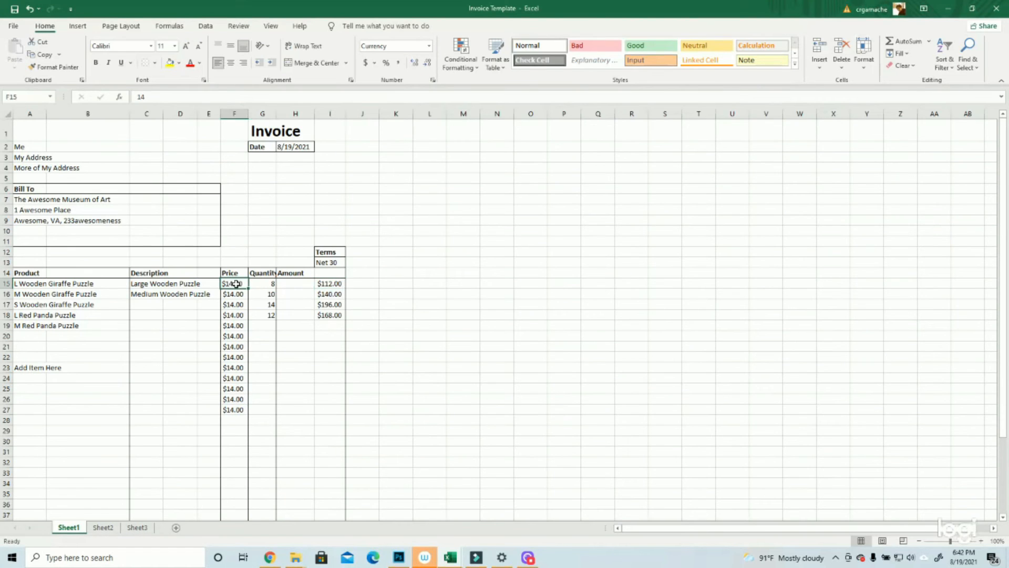
{"action": "left_click", "coordinate": [267, 284]}
{"action": "left_click", "coordinate": [333, 285]}
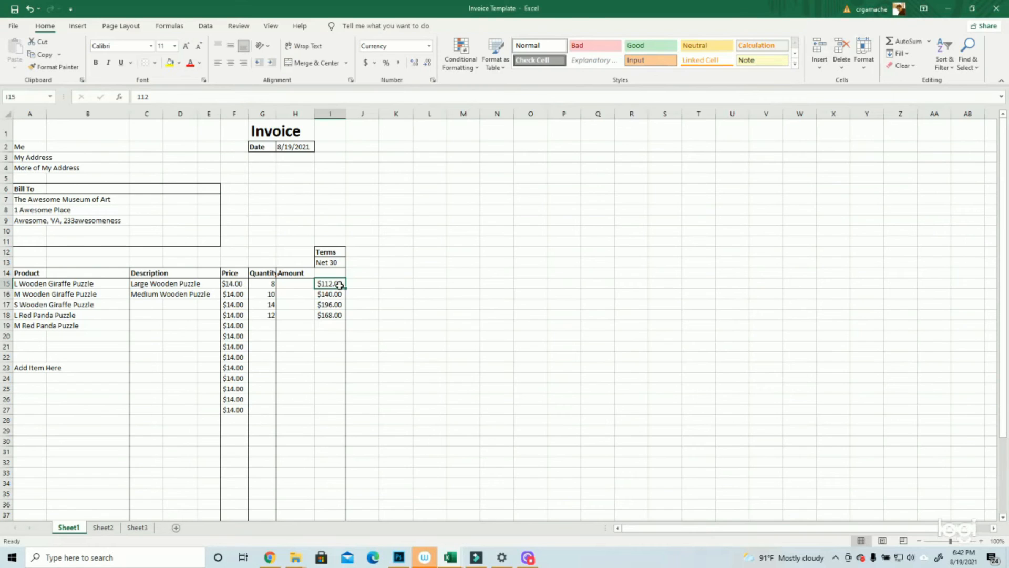
{"action": "left_click_drag", "start_coordinate": [231, 296], "coordinate": [331, 296]}
{"action": "left_click", "coordinate": [486, 285]}
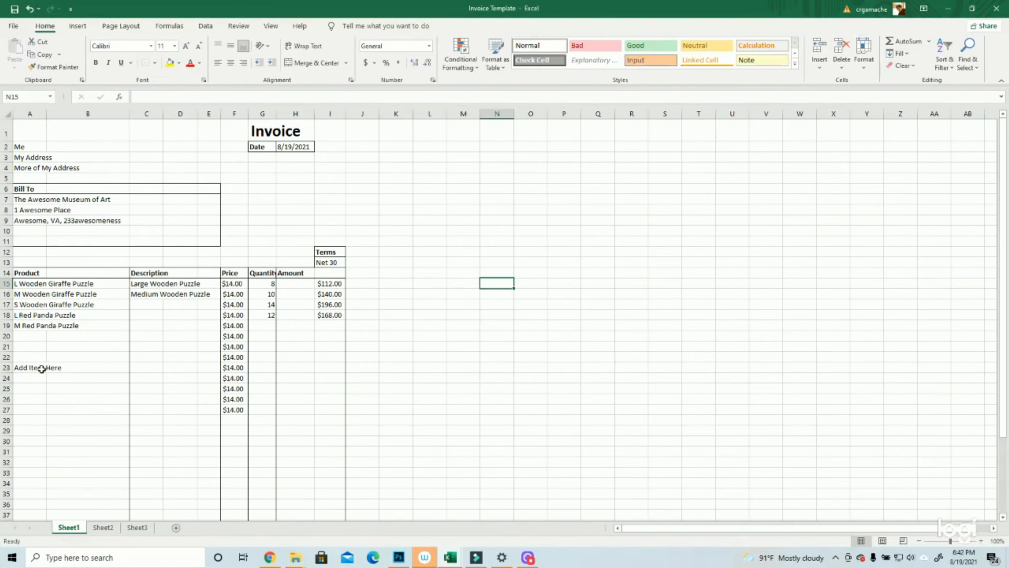
Step: Delete the placeholder text "Add Item Here" from cell A23 of the Product column
{"action": "left_click", "coordinate": [25, 367]}
{"action": "left_click", "coordinate": [419, 259]}
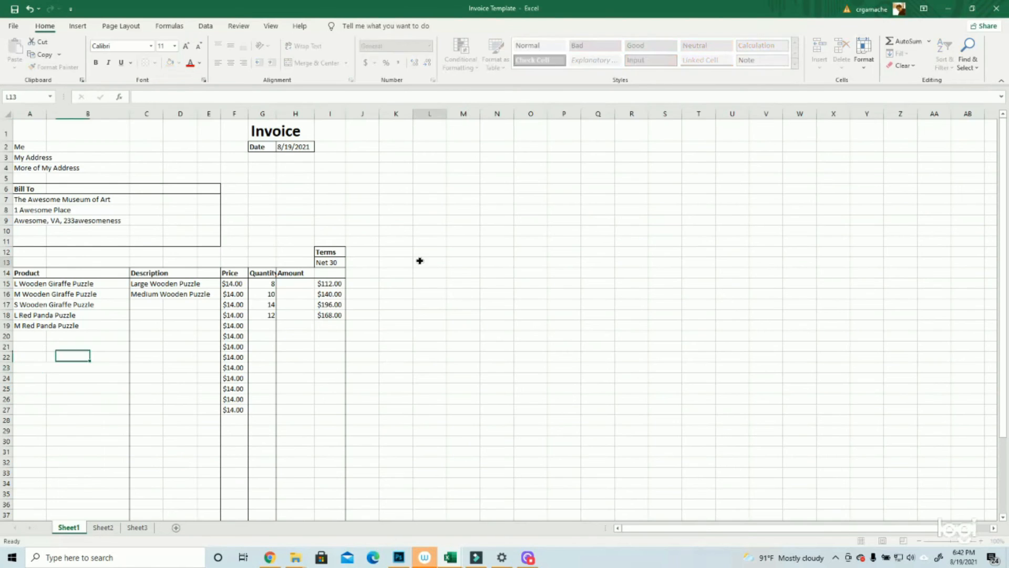
Step: Examine the invoice's sender lines, Invoice title, date cells, Bill To block and Terms cell
{"action": "scroll", "coordinate": [423, 281], "scroll_direction": "down", "scroll_amount": 5}
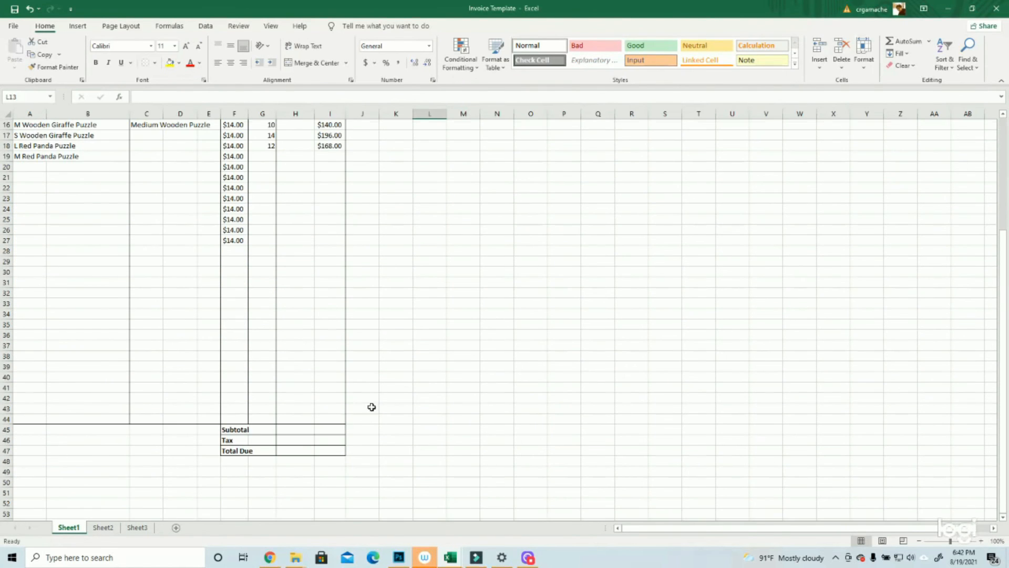
{"action": "scroll", "coordinate": [393, 365], "scroll_direction": "up", "scroll_amount": 5}
{"action": "left_click_drag", "start_coordinate": [25, 147], "coordinate": [27, 168]}
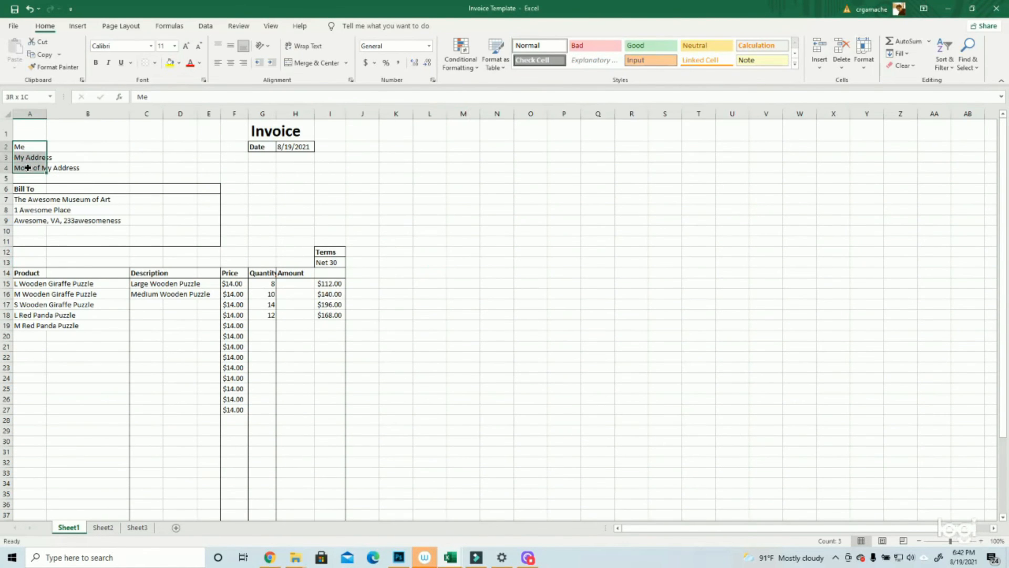
{"action": "left_click", "coordinate": [266, 130]}
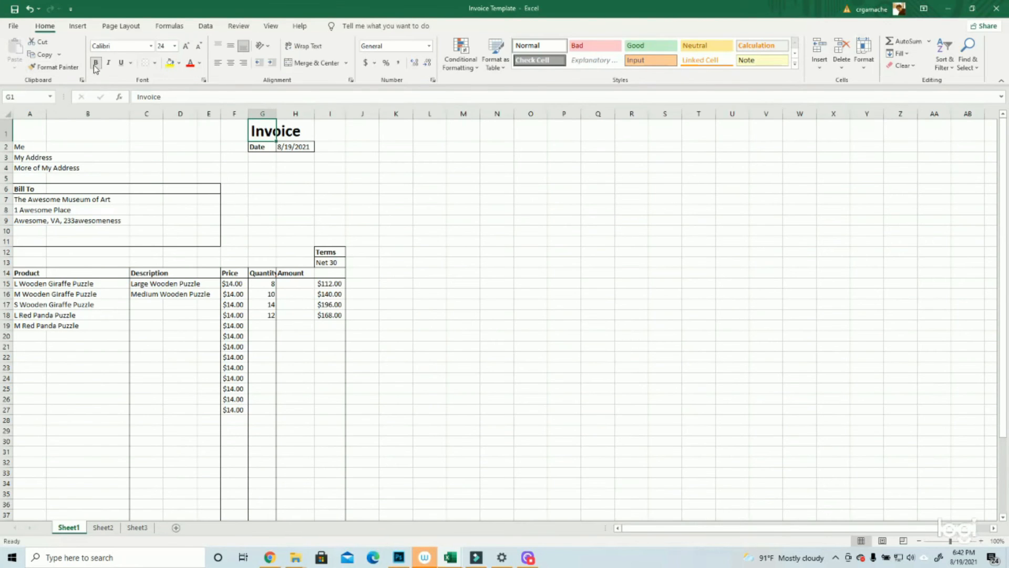
{"action": "left_click_drag", "start_coordinate": [259, 149], "coordinate": [312, 153]}
{"action": "left_click_drag", "start_coordinate": [21, 189], "coordinate": [210, 241]}
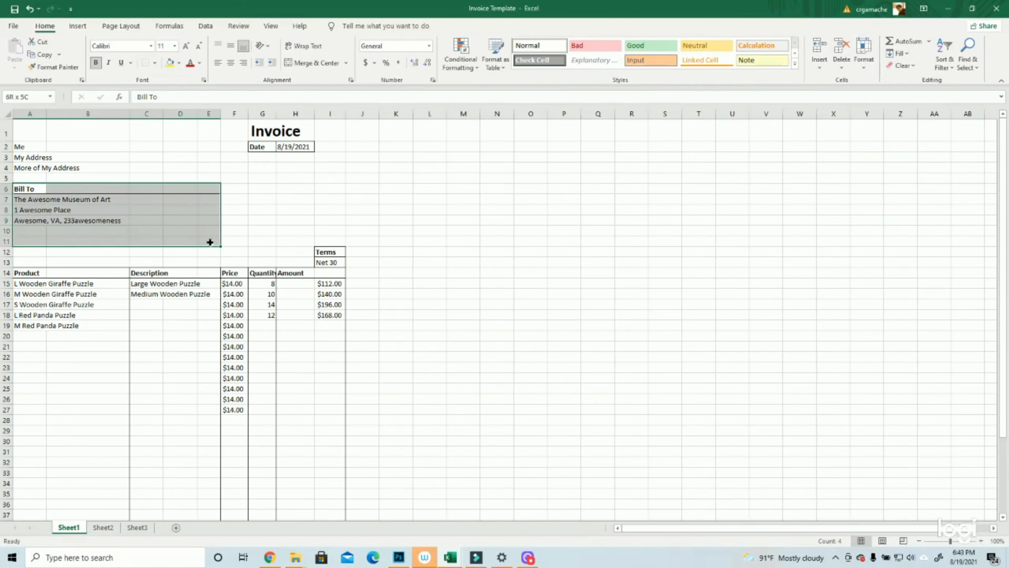
{"action": "left_click", "coordinate": [499, 304]}
{"action": "left_click", "coordinate": [329, 262]}
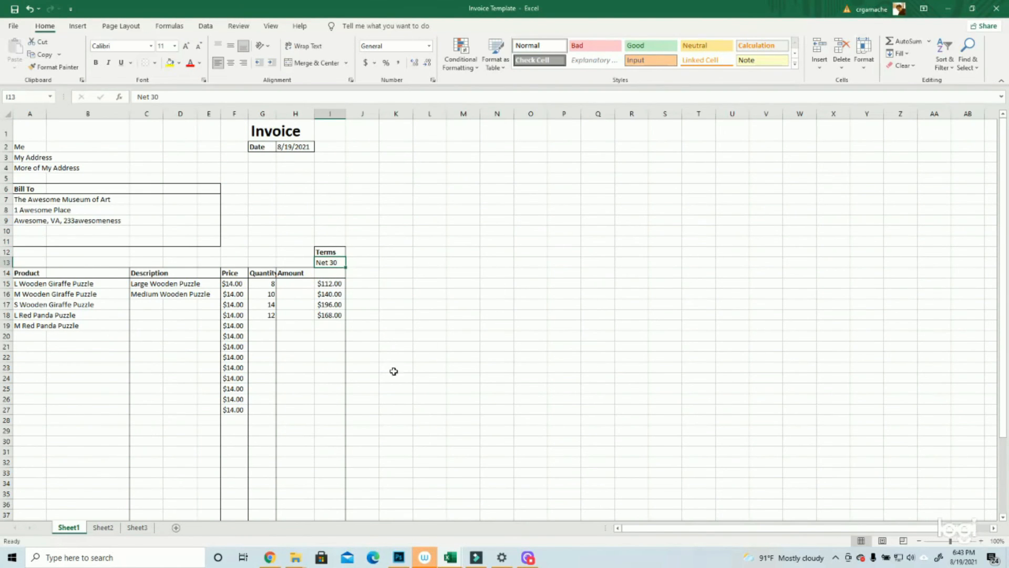
Step: Examine the line-item table from the Product column through Amount, and the Subtotal, Tax and Total Due rows below it
{"action": "scroll", "coordinate": [394, 371], "scroll_direction": "down", "scroll_amount": 4}
{"action": "scroll", "coordinate": [452, 302], "scroll_direction": "up", "scroll_amount": 2}
{"action": "left_click_drag", "start_coordinate": [30, 201], "coordinate": [342, 502]}
{"action": "scroll", "coordinate": [259, 419], "scroll_direction": "down", "scroll_amount": 4}
{"action": "left_click_drag", "start_coordinate": [234, 398], "coordinate": [334, 418]}
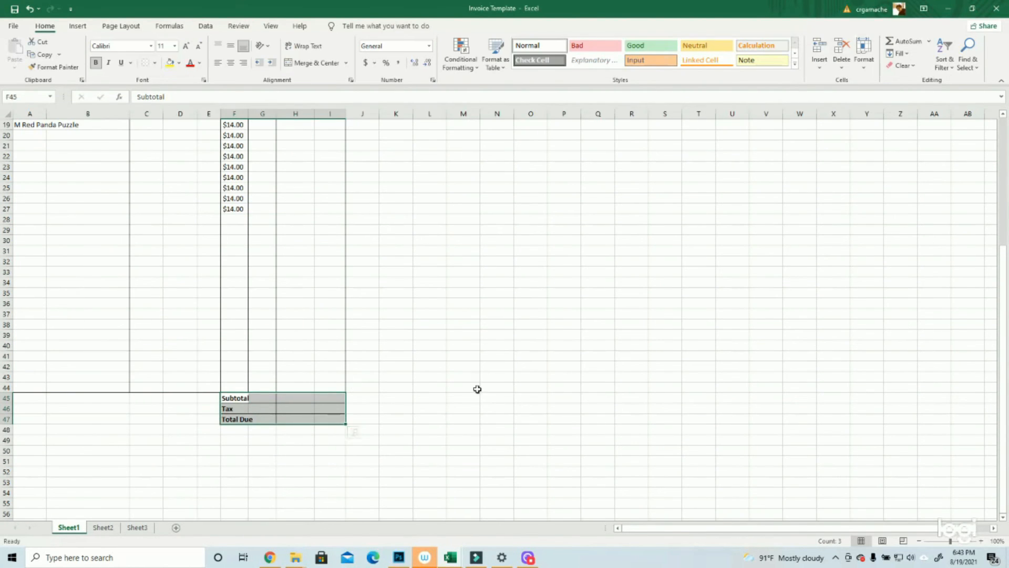
{"action": "left_click", "coordinate": [463, 355]}
{"action": "scroll", "coordinate": [462, 356], "scroll_direction": "up", "scroll_amount": 6}
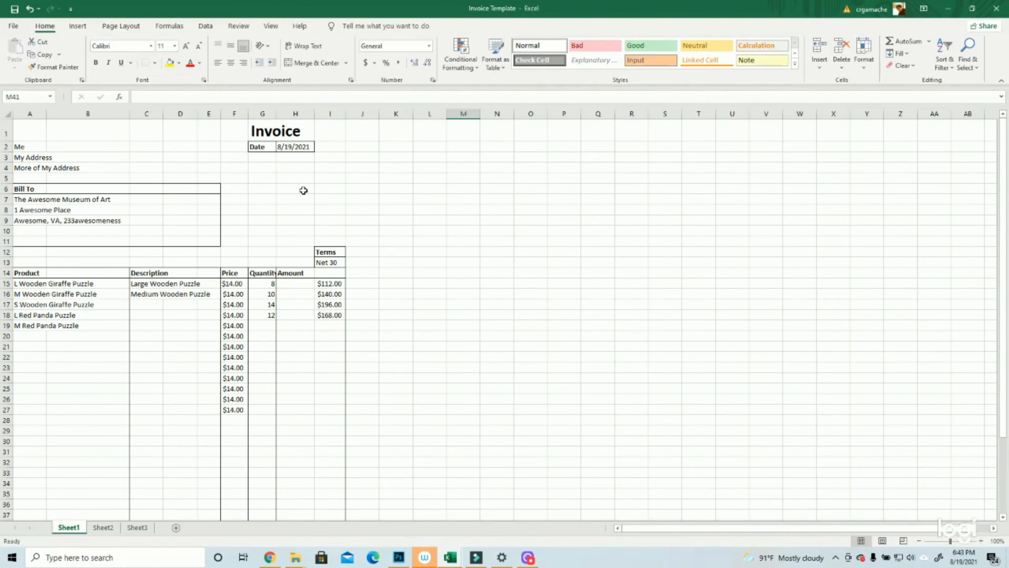
{"action": "scroll", "coordinate": [395, 213], "scroll_direction": "down", "scroll_amount": 6}
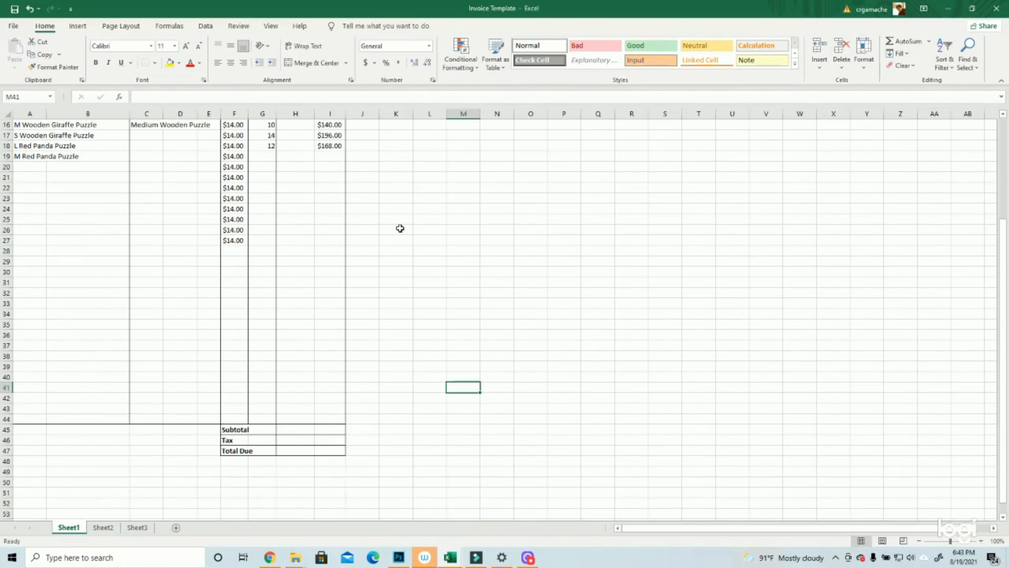
{"action": "scroll", "coordinate": [403, 242], "scroll_direction": "up", "scroll_amount": 5}
{"action": "scroll", "coordinate": [411, 257], "scroll_direction": "up", "scroll_amount": 1}
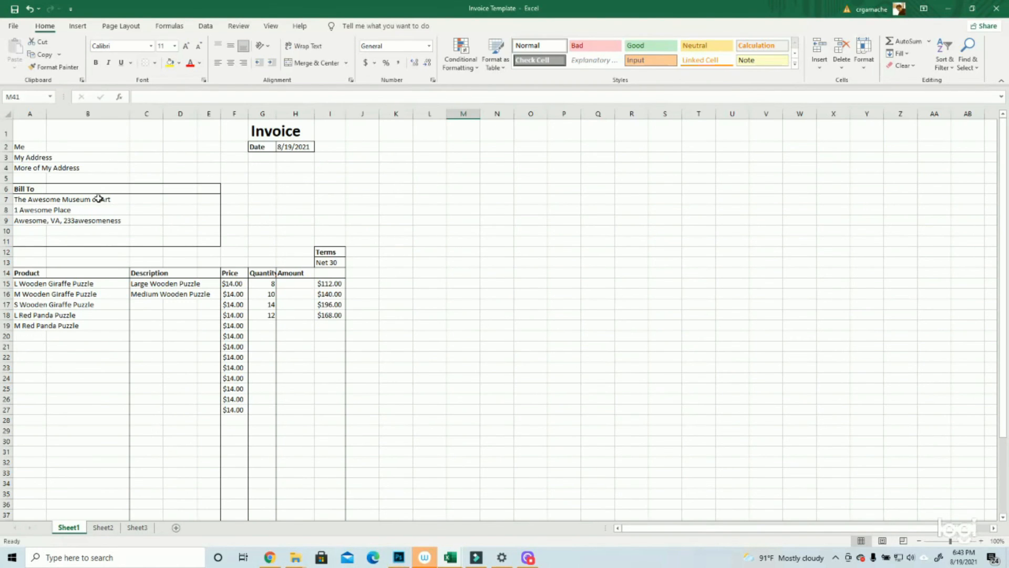
{"action": "left_click", "coordinate": [499, 337]}
{"action": "scroll", "coordinate": [498, 318], "scroll_direction": "down", "scroll_amount": 5}
{"action": "scroll", "coordinate": [546, 384], "scroll_direction": "up", "scroll_amount": 4}
{"action": "scroll", "coordinate": [351, 364], "scroll_direction": "down", "scroll_amount": 4}
{"action": "left_click", "coordinate": [27, 347]}
{"action": "left_click_drag", "start_coordinate": [27, 348], "coordinate": [413, 497]}
{"action": "left_click", "coordinate": [407, 292]}
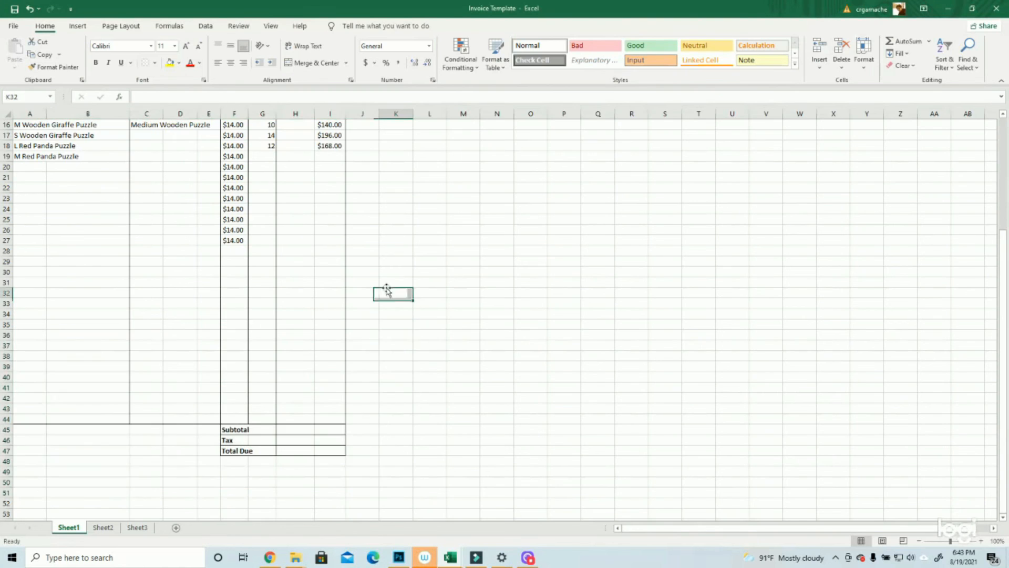
{"action": "scroll", "coordinate": [408, 316], "scroll_direction": "up", "scroll_amount": 5}
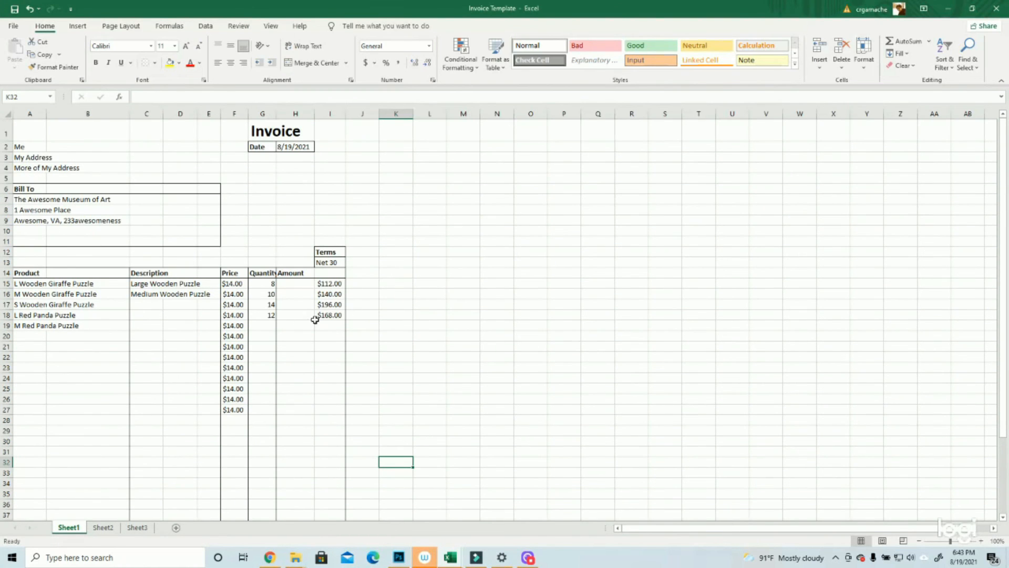